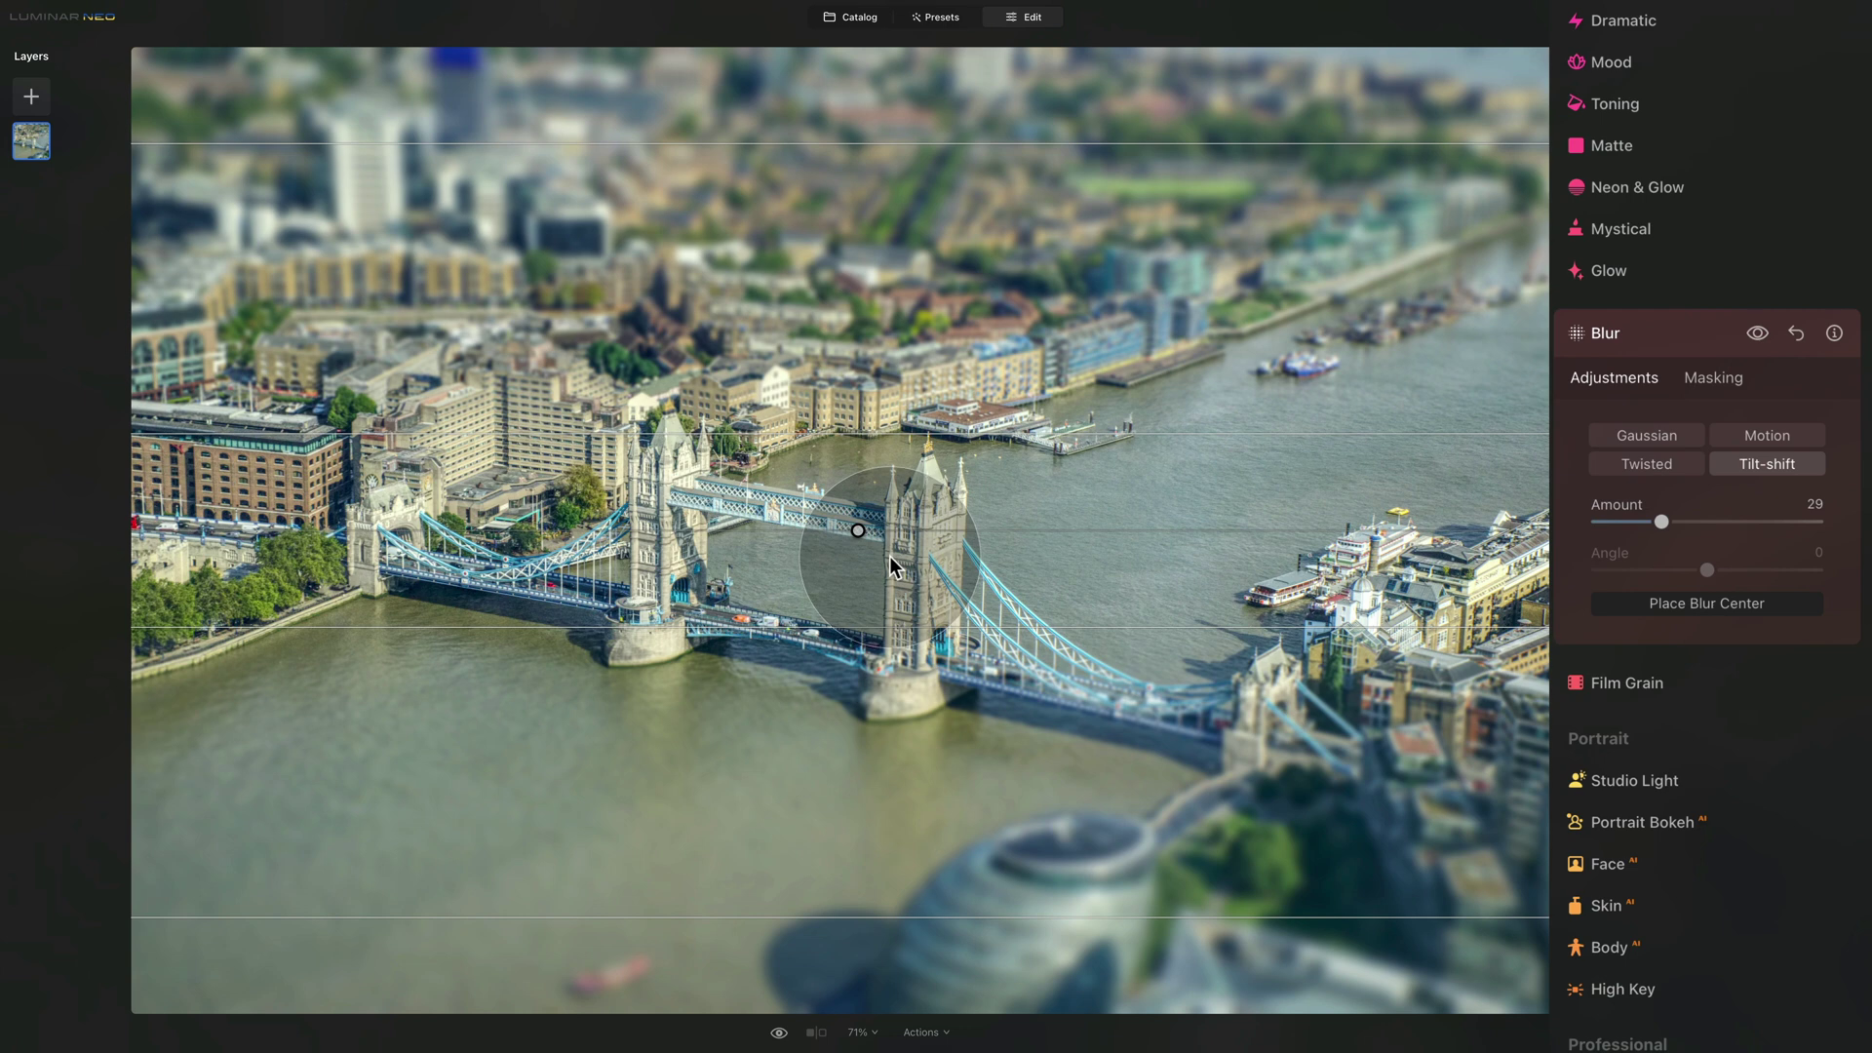
# Recentre the tilt-shift blur between the bridge towers, slightly widen and rotate its focus bands, and open the Blur masking options.
pyautogui.moveTo(889, 556); pyautogui.dragTo(793, 569)
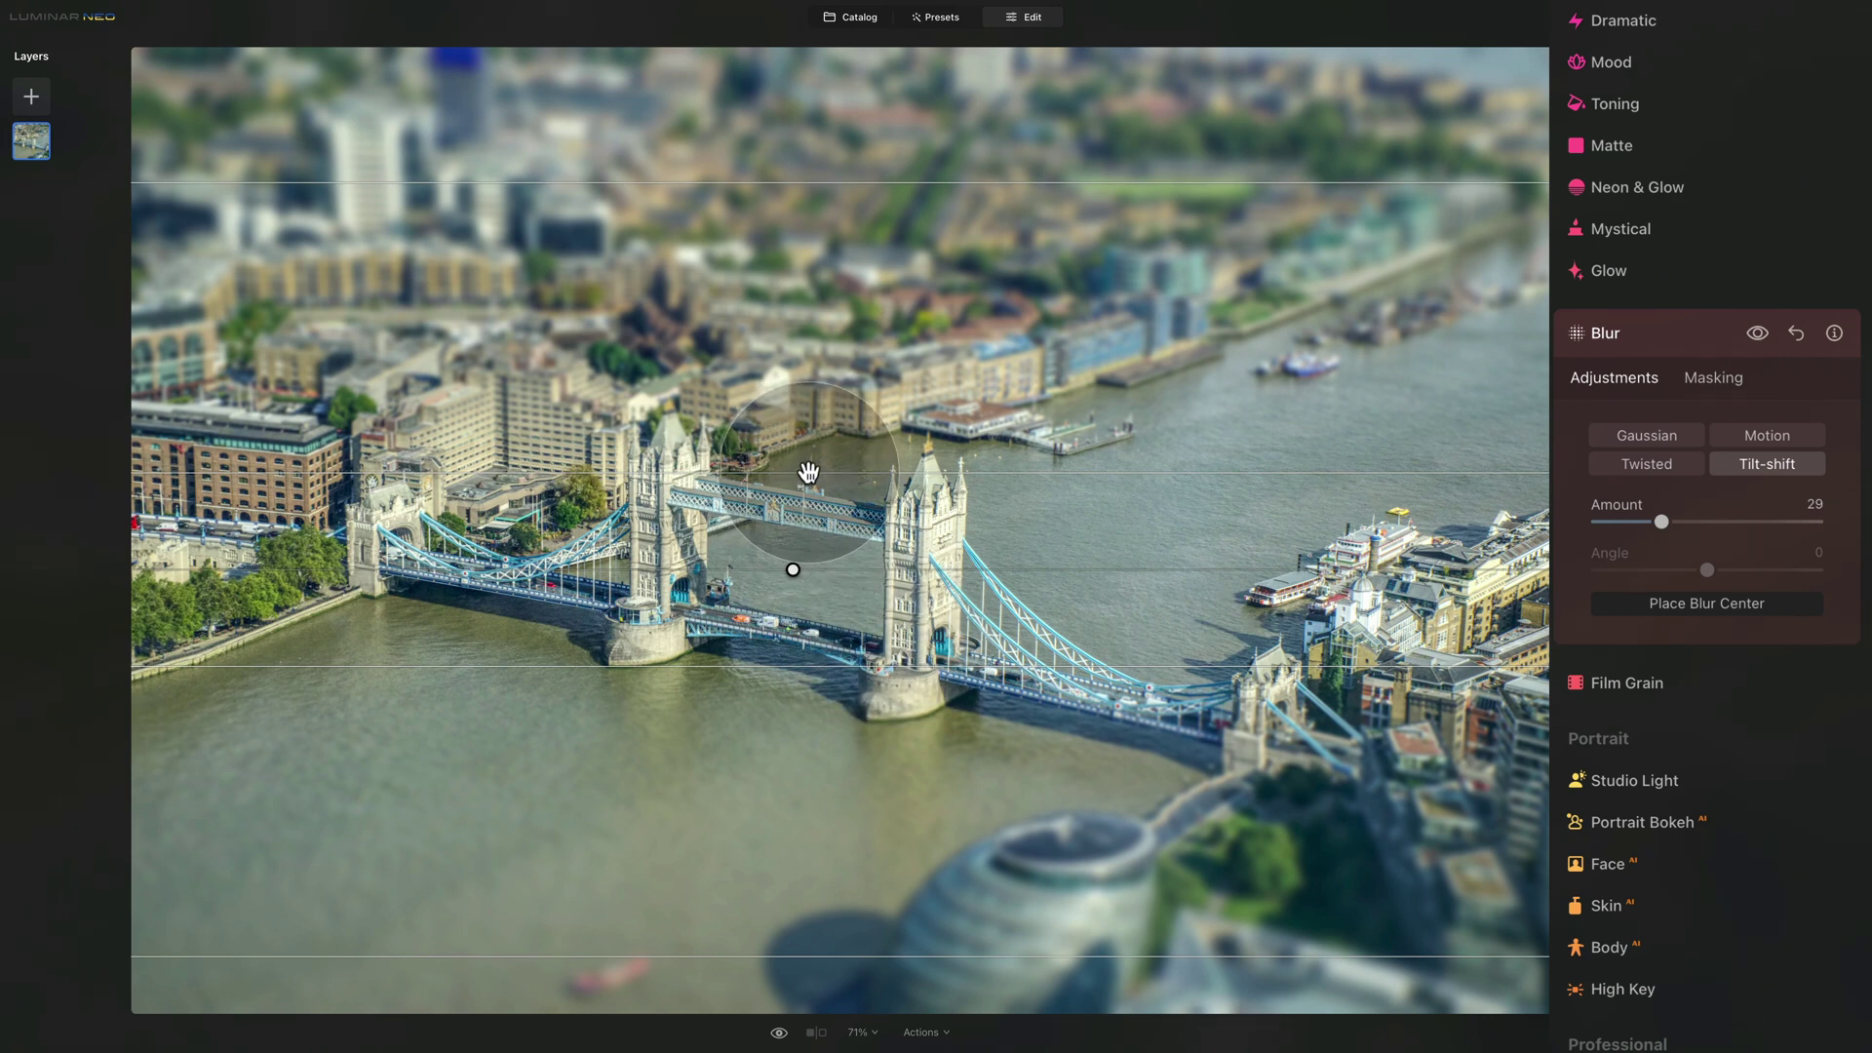
pyautogui.moveTo(808, 473); pyautogui.dragTo(912, 457)
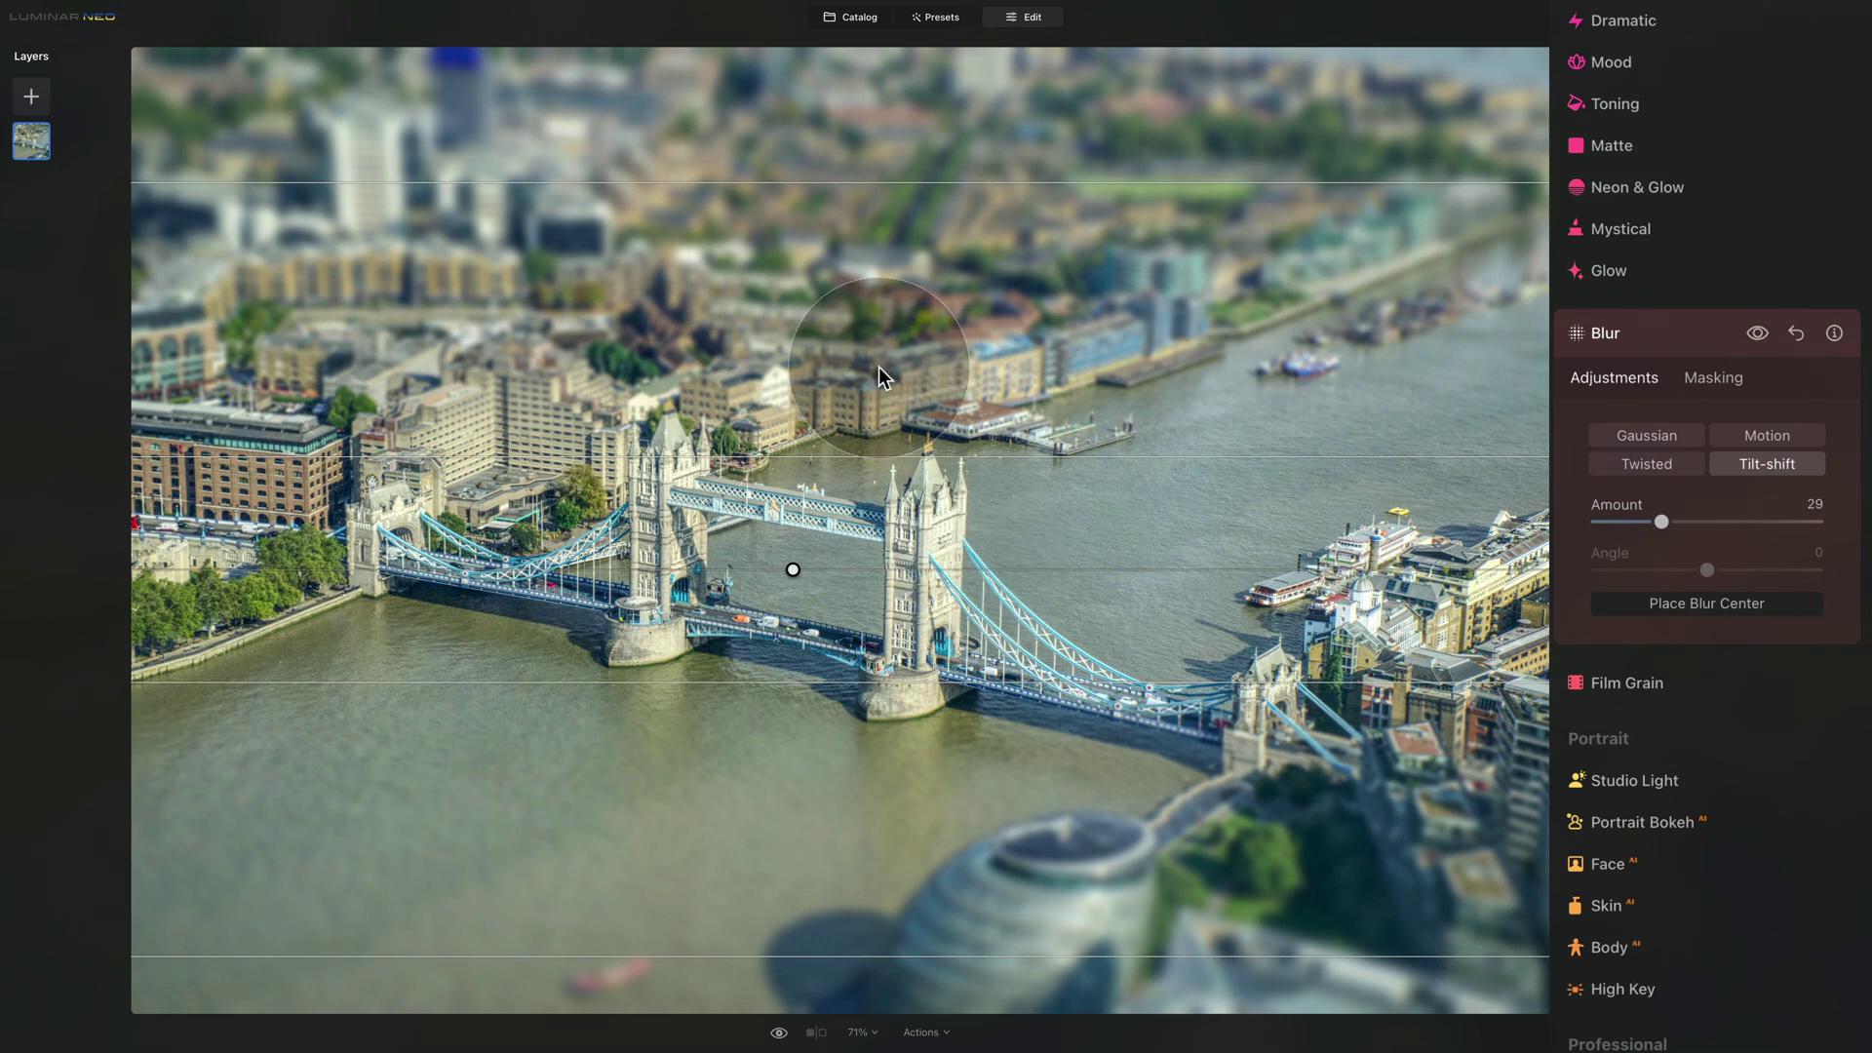
pyautogui.moveTo(863, 184)
pyautogui.mouseDown()
pyautogui.moveTo(858, 216)
pyautogui.moveTo(856, 163)
pyautogui.mouseUp()
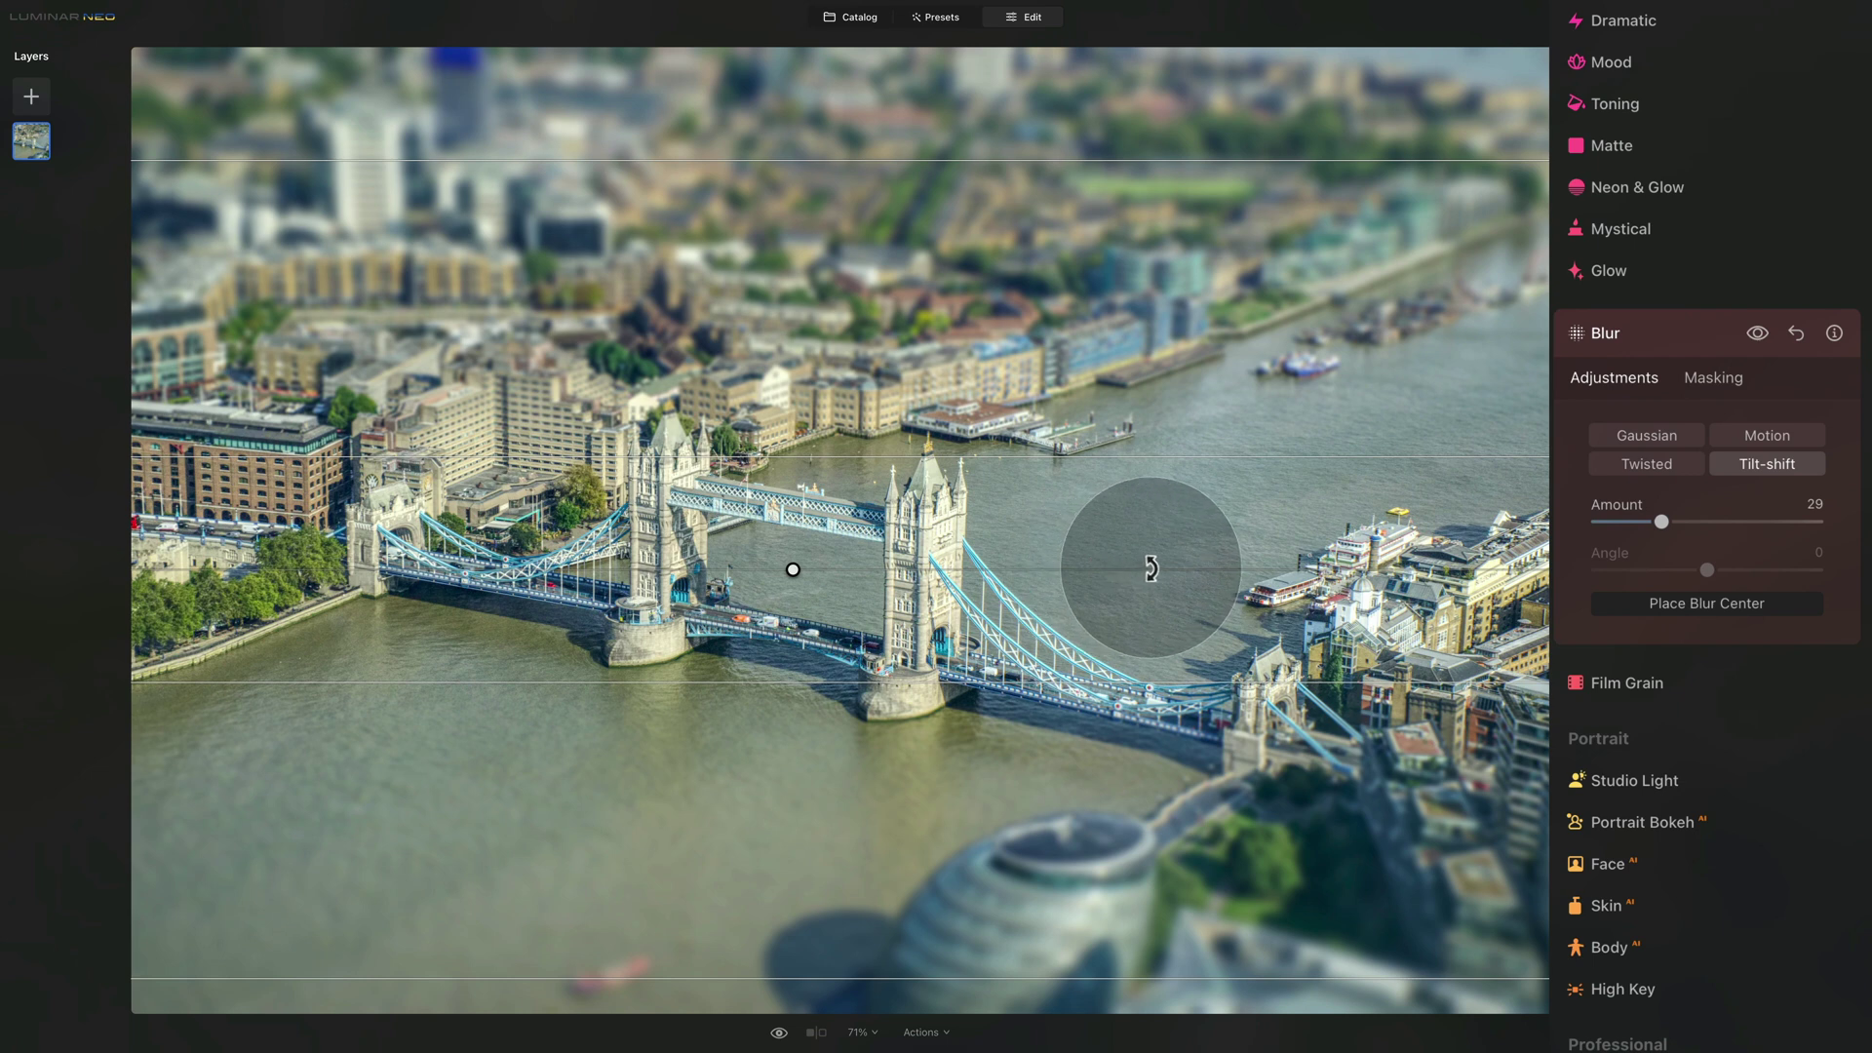
pyautogui.moveTo(1150, 570); pyautogui.dragTo(1196, 570)
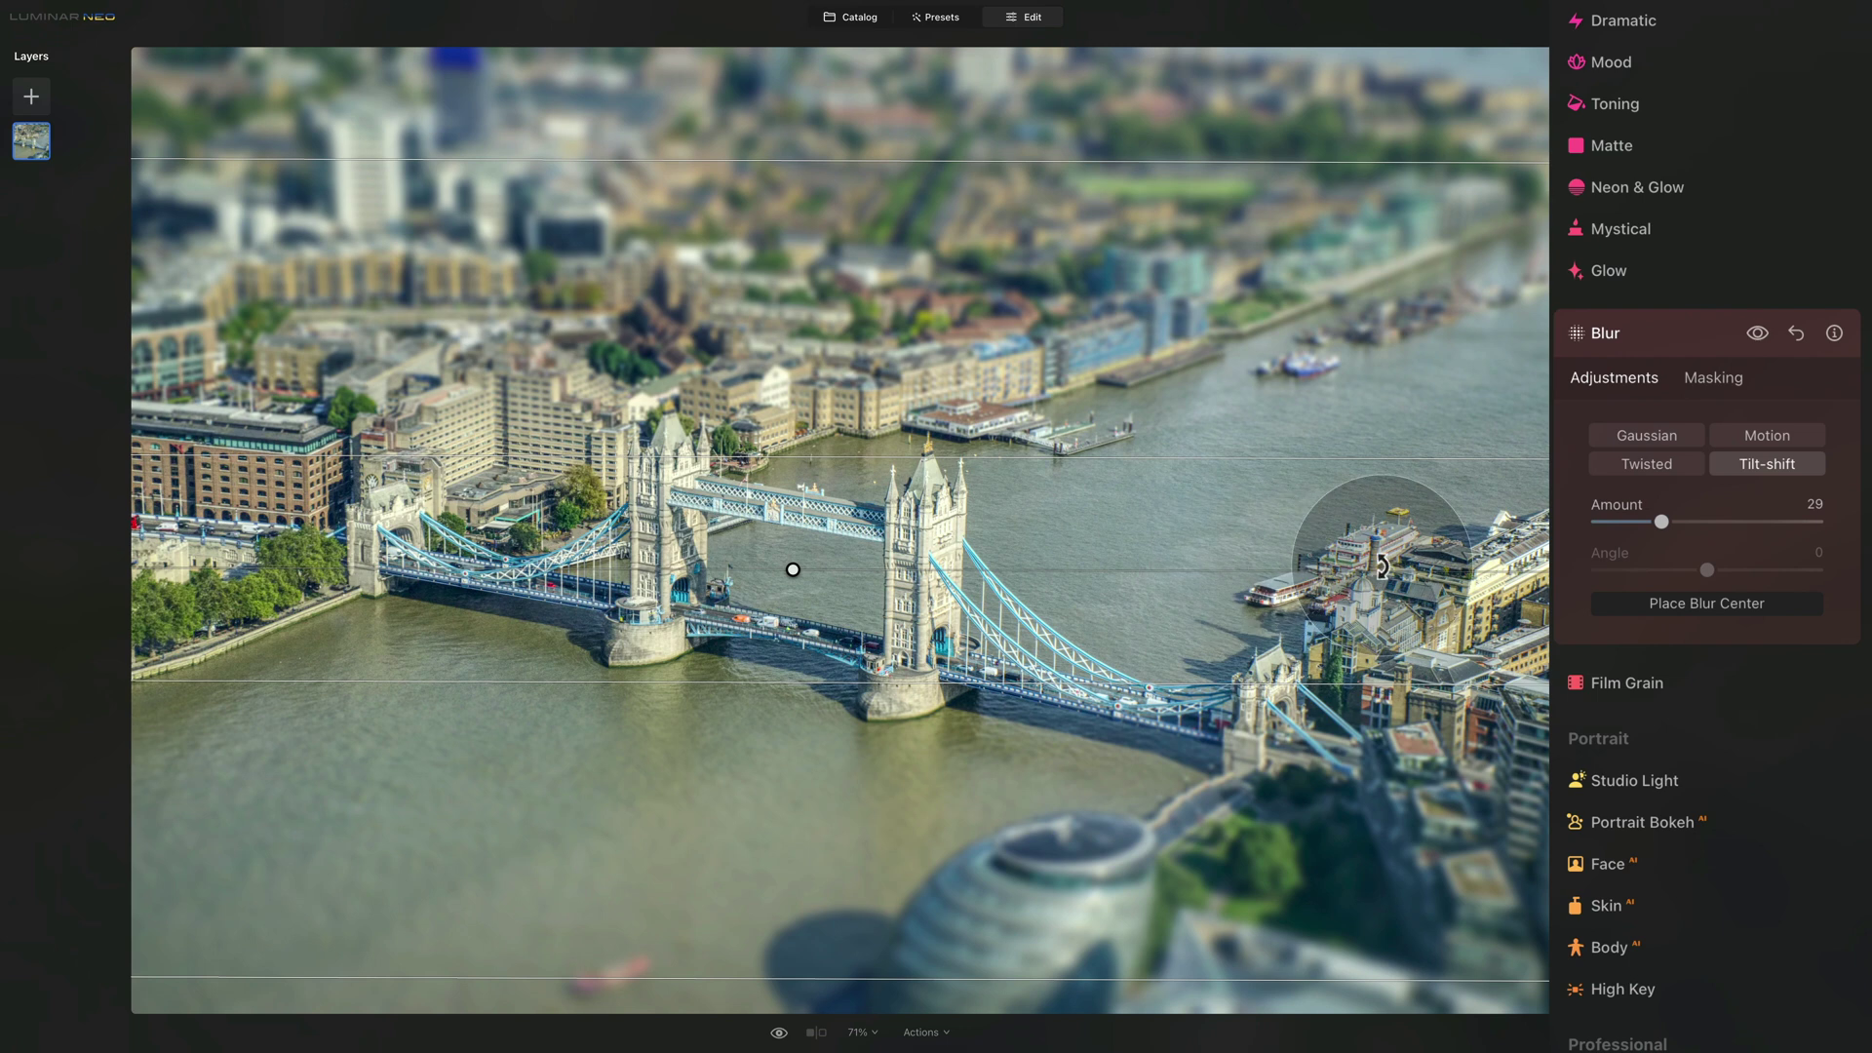
pyautogui.click(1713, 378)
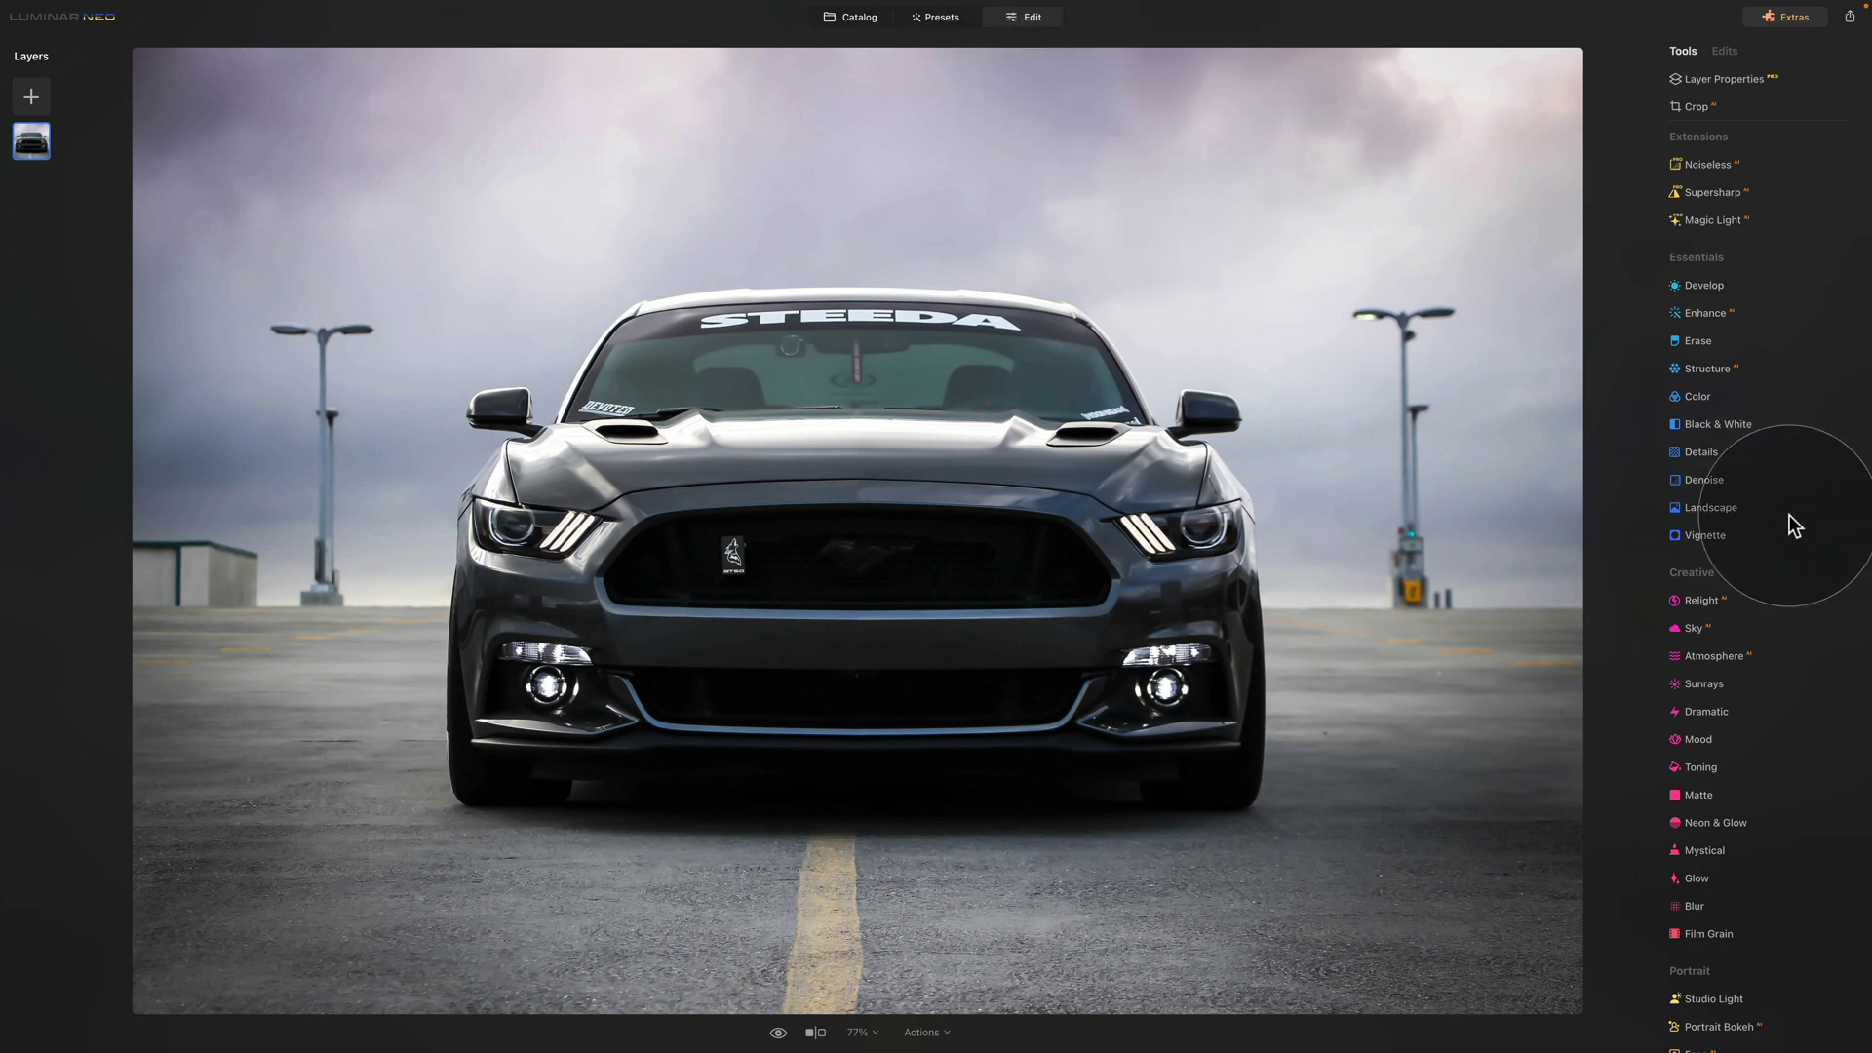
# Open the Neon & Glow tool for the car photo and look over its Neon, Glow and Masking options.
pyautogui.scroll(-3, 1788, 515)
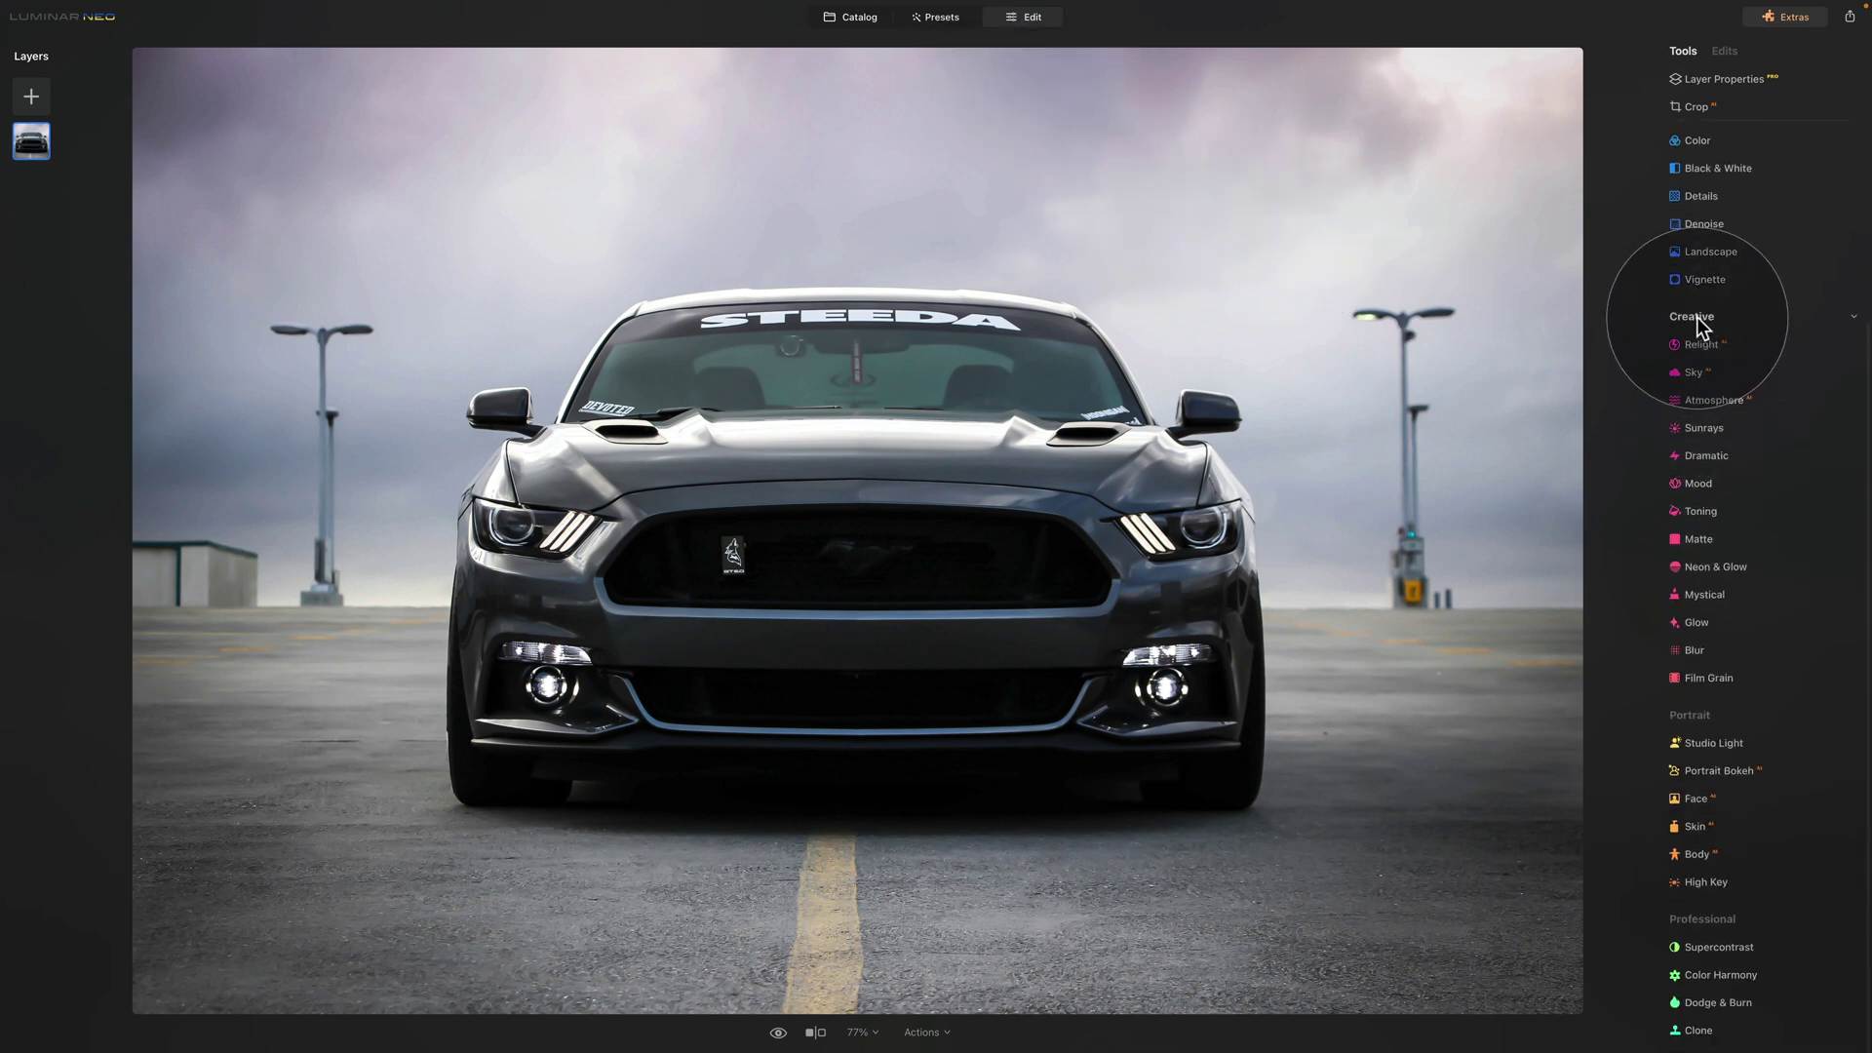
pyautogui.click(1730, 566)
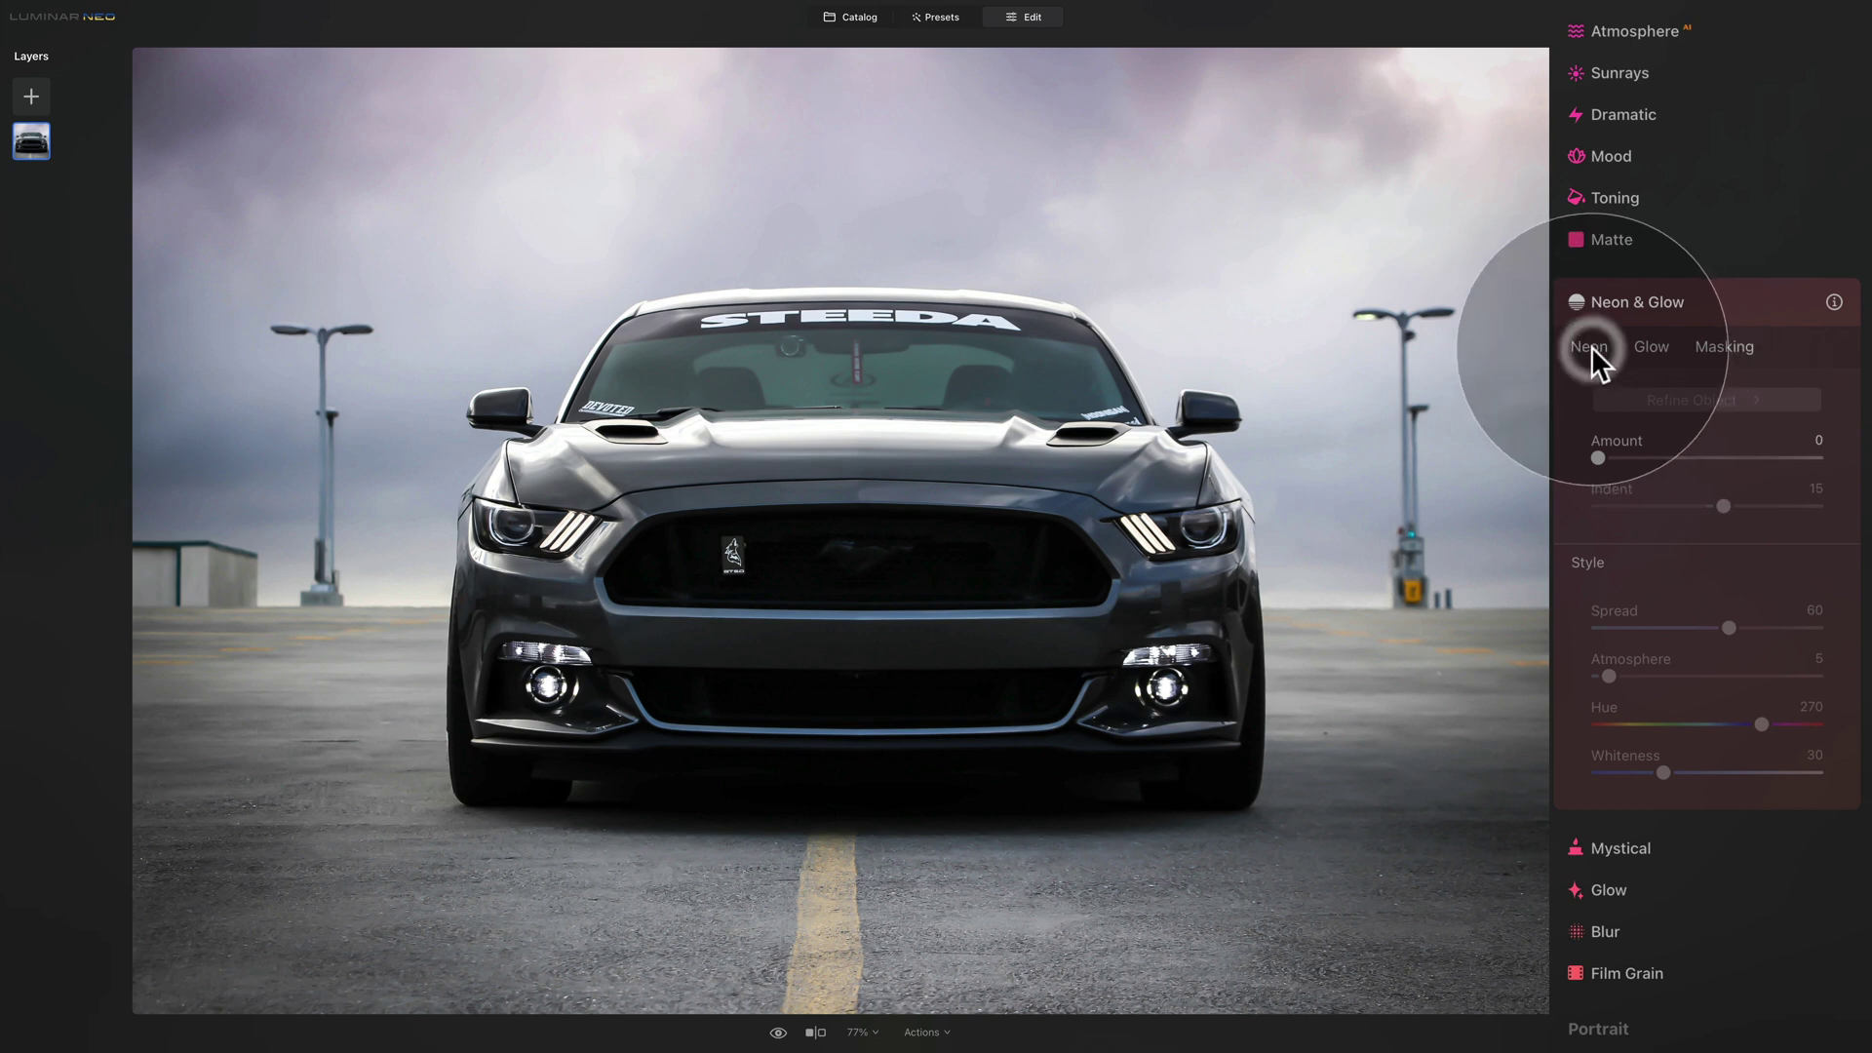
pyautogui.click(1652, 348)
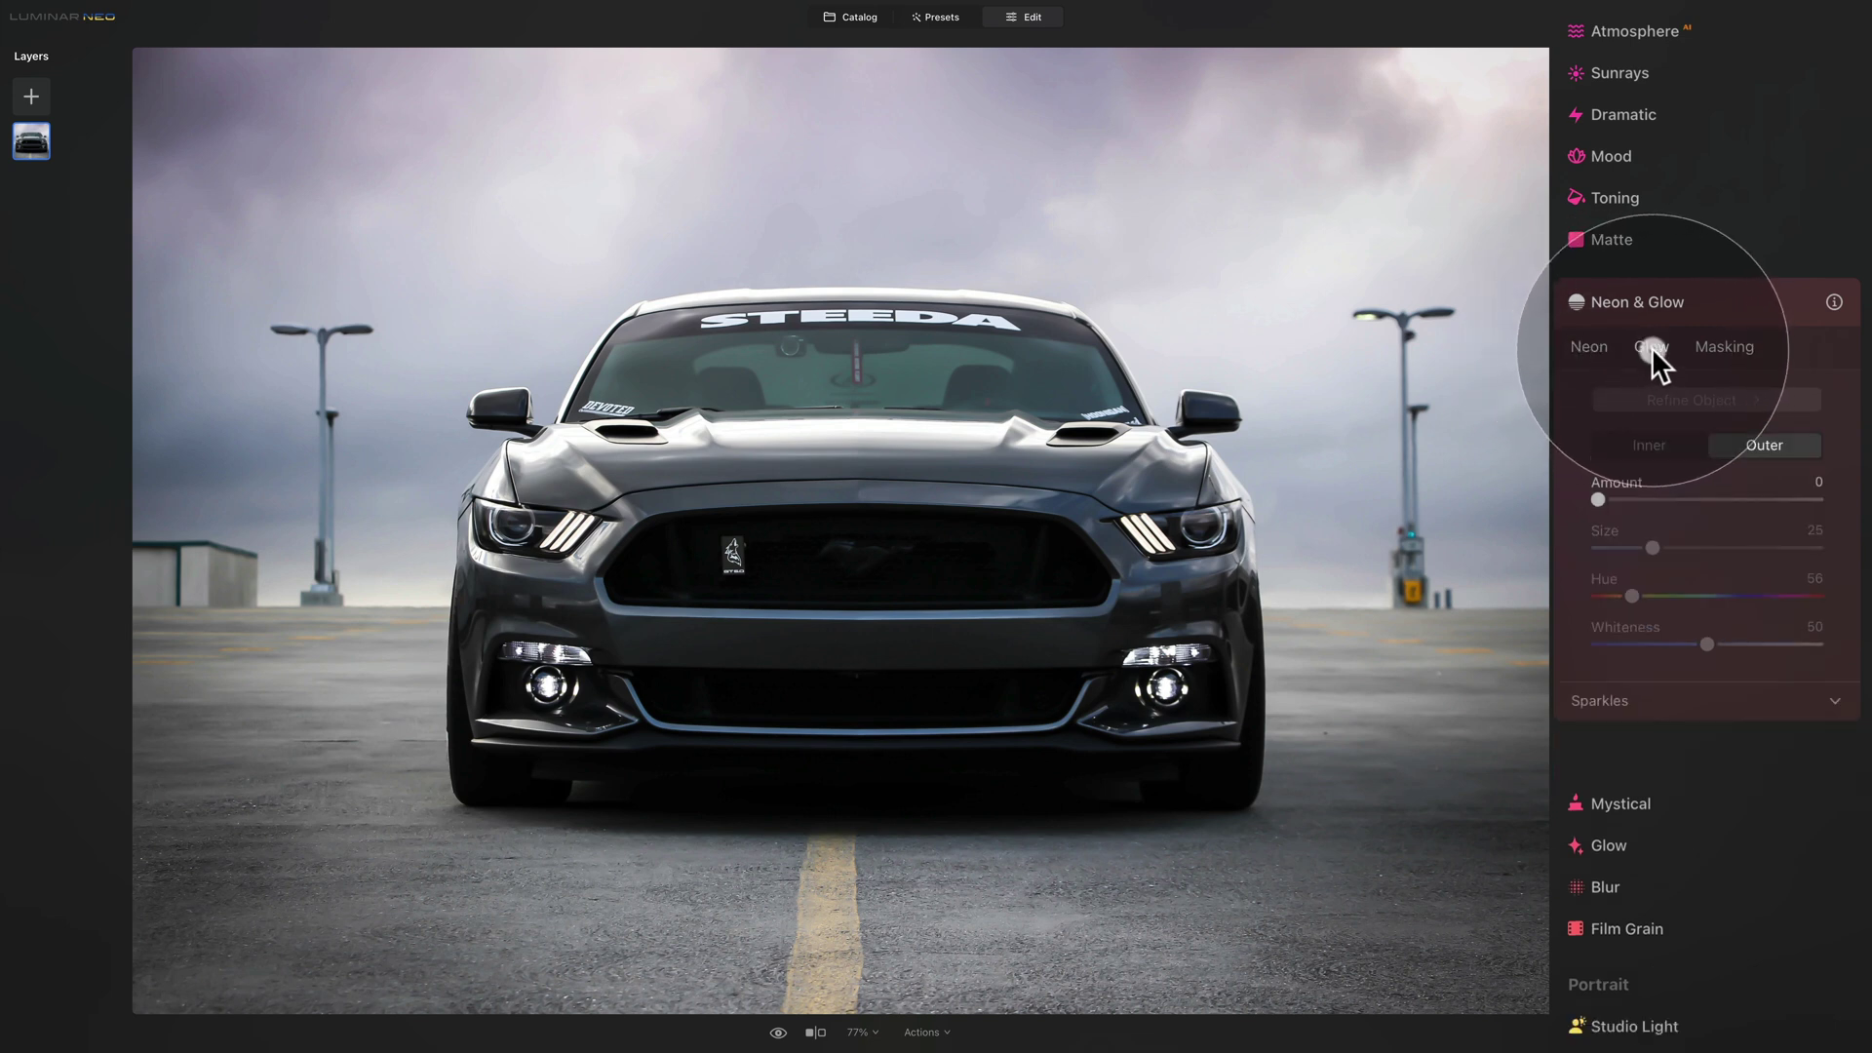
pyautogui.click(1737, 351)
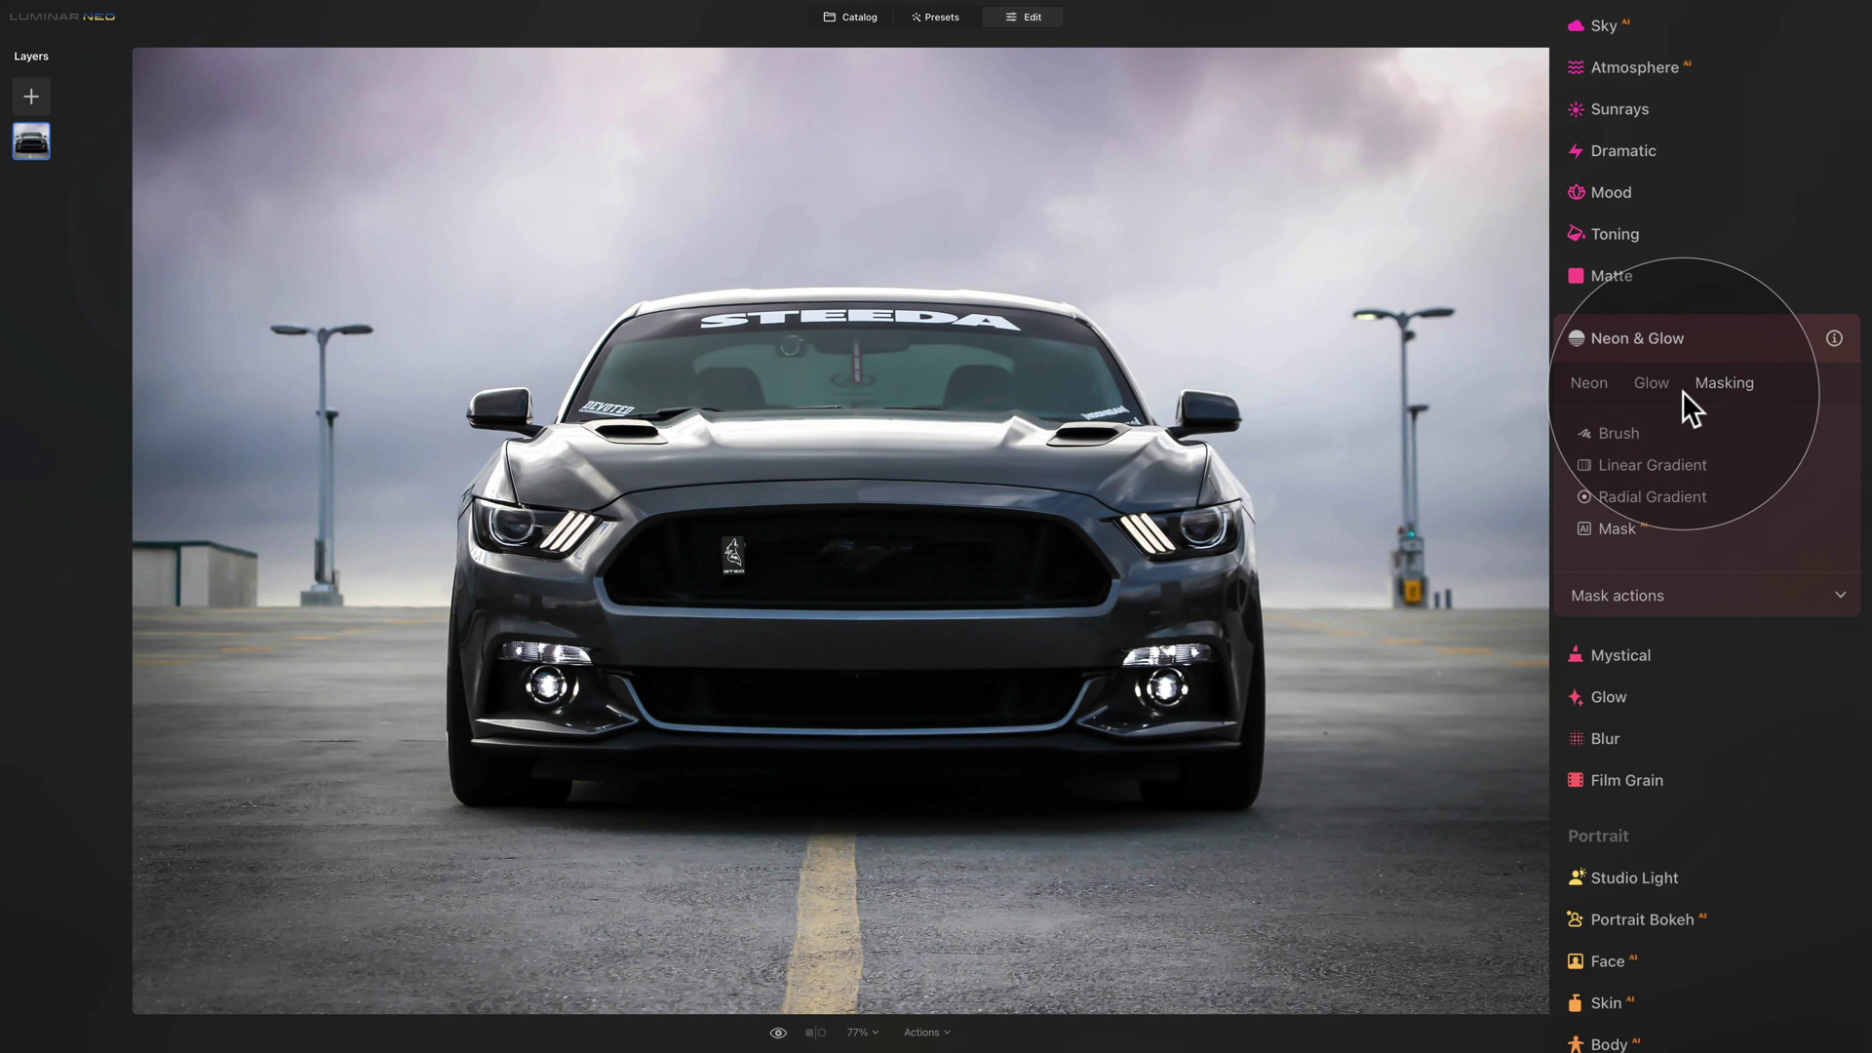
pyautogui.click(1589, 381)
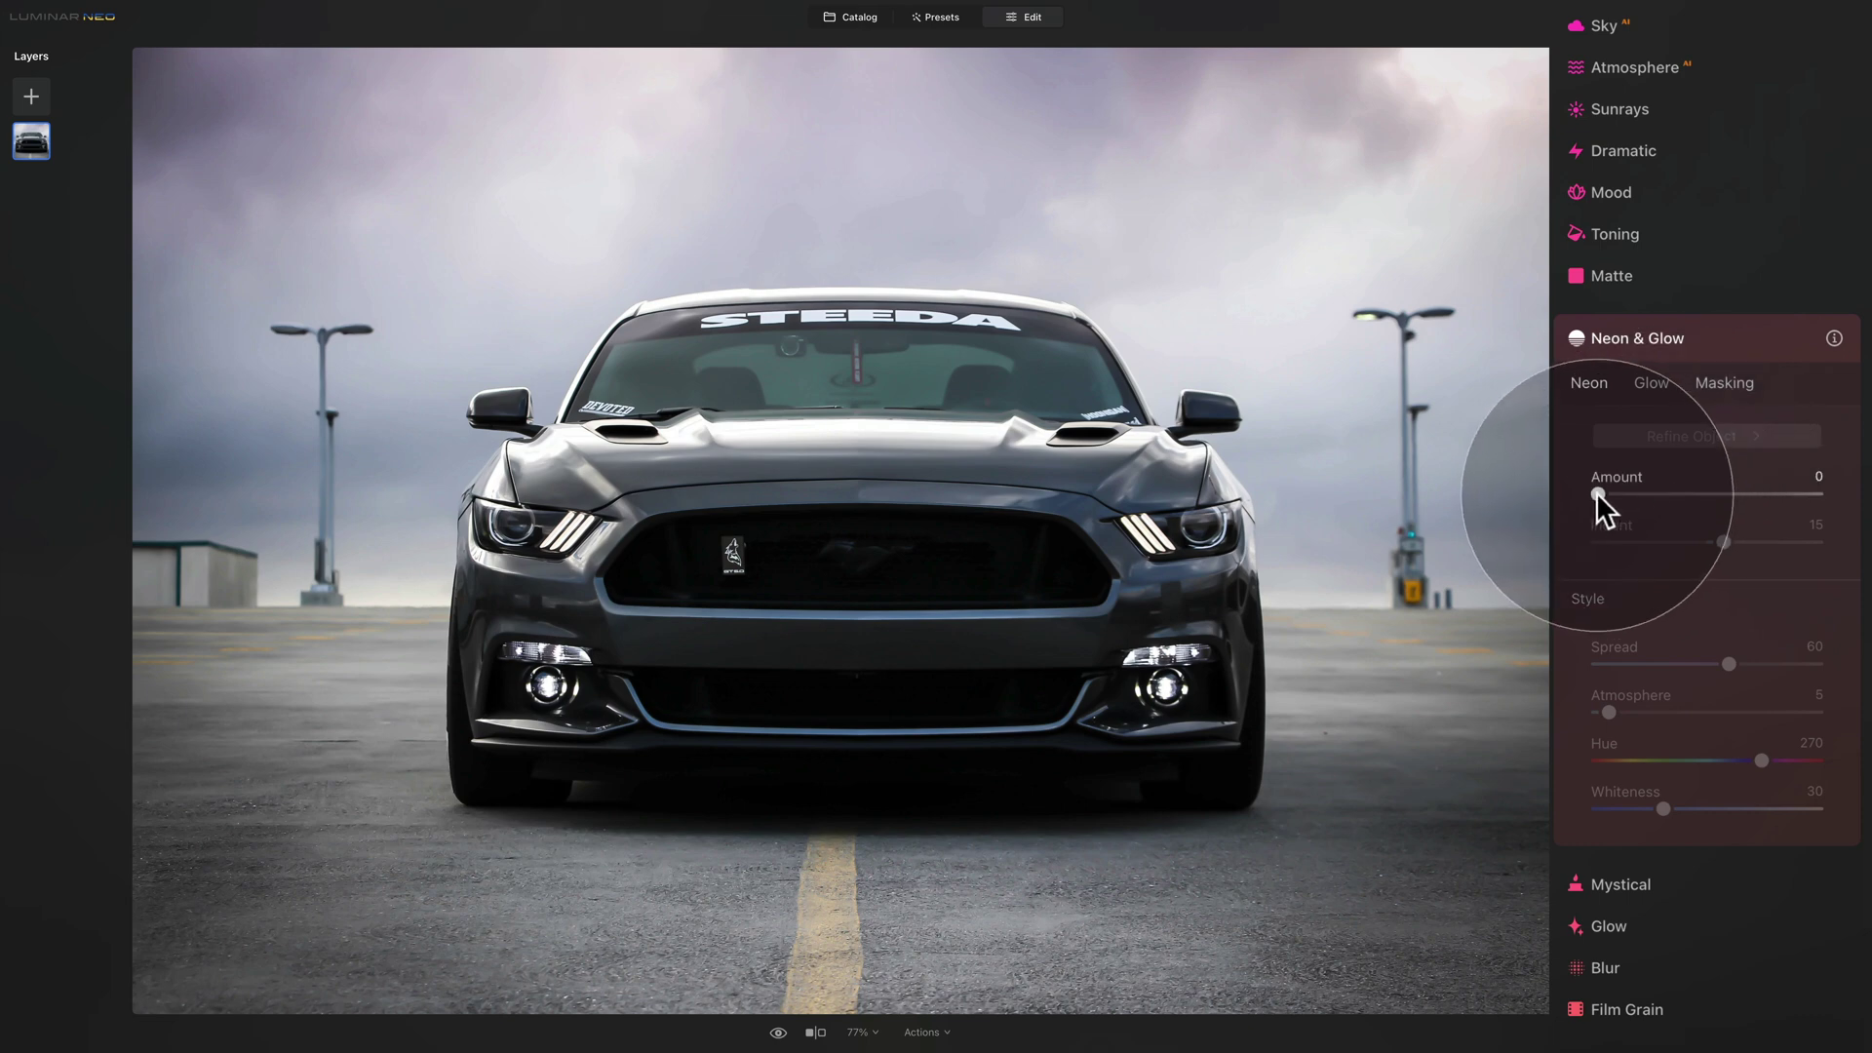
# Add a neon outline around the car with Amount 31 and Indent -3.
pyautogui.moveTo(1598, 494); pyautogui.dragTo(1664, 494)
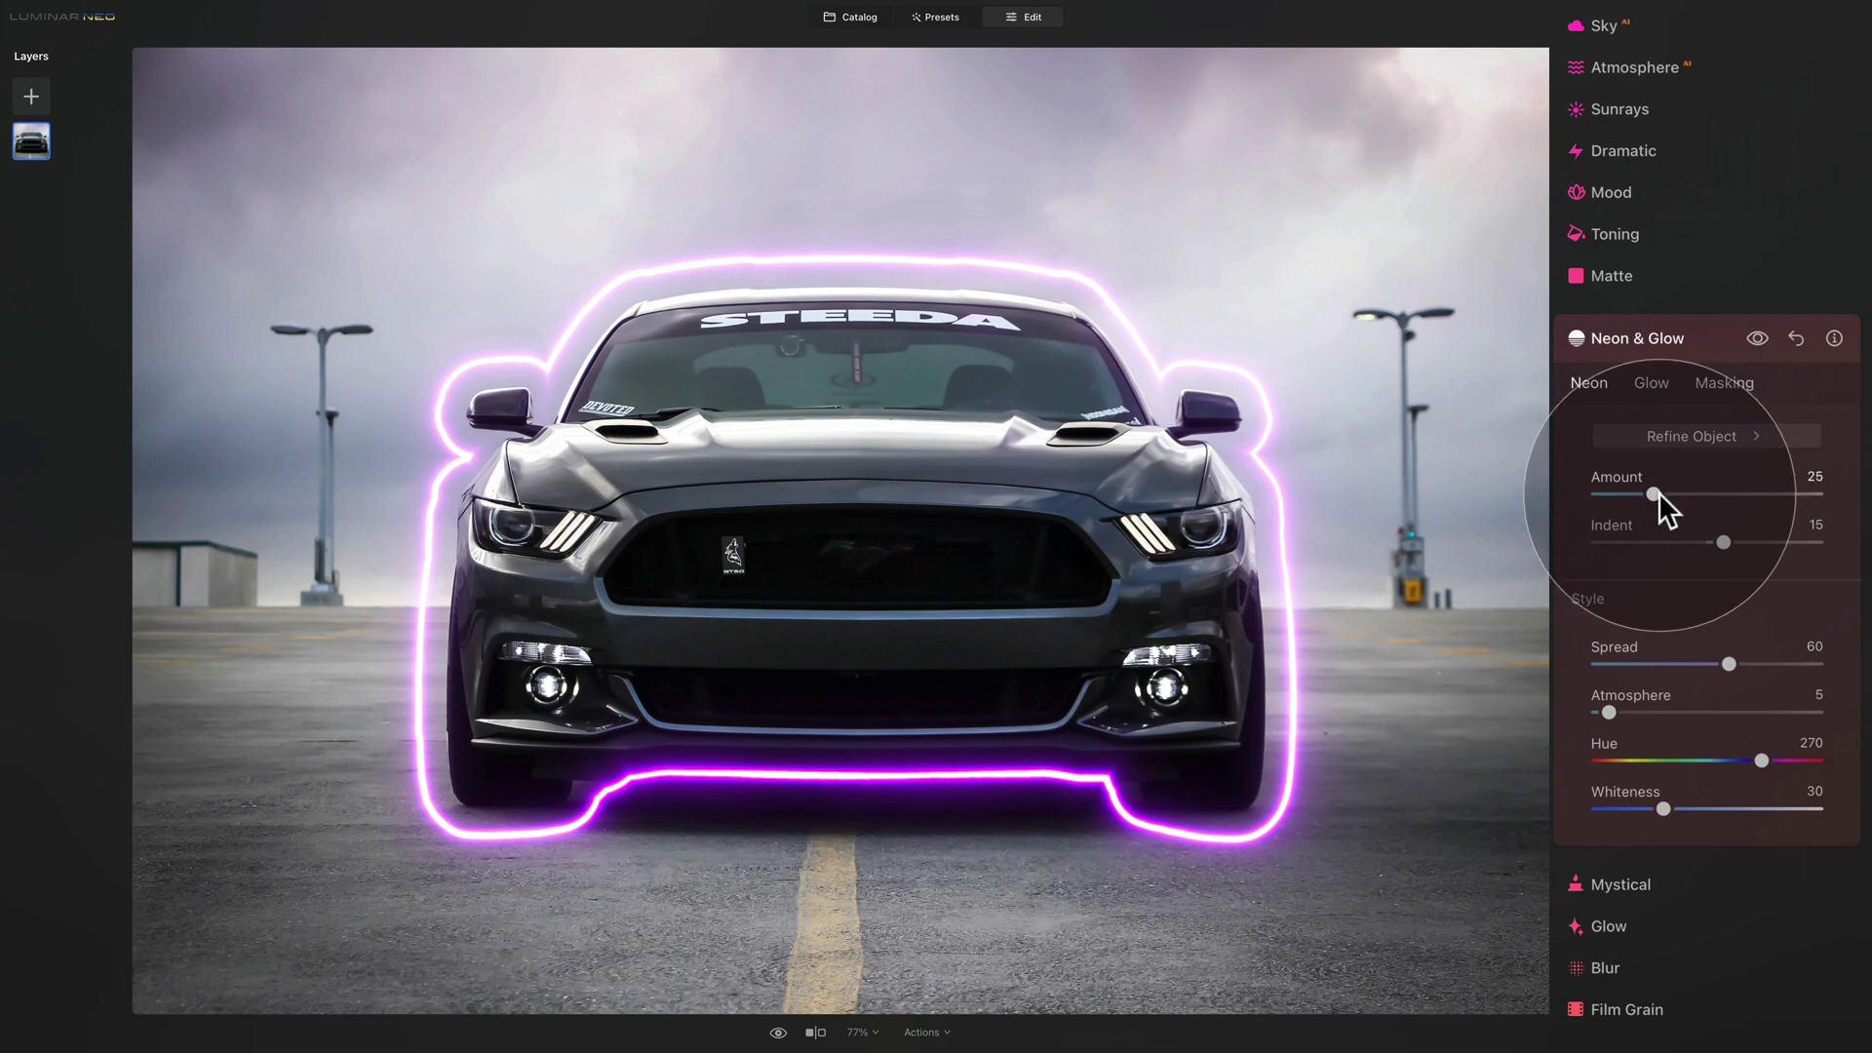
pyautogui.moveTo(1664, 496)
pyautogui.mouseDown()
pyautogui.moveTo(1711, 495)
pyautogui.moveTo(1671, 497)
pyautogui.mouseUp()
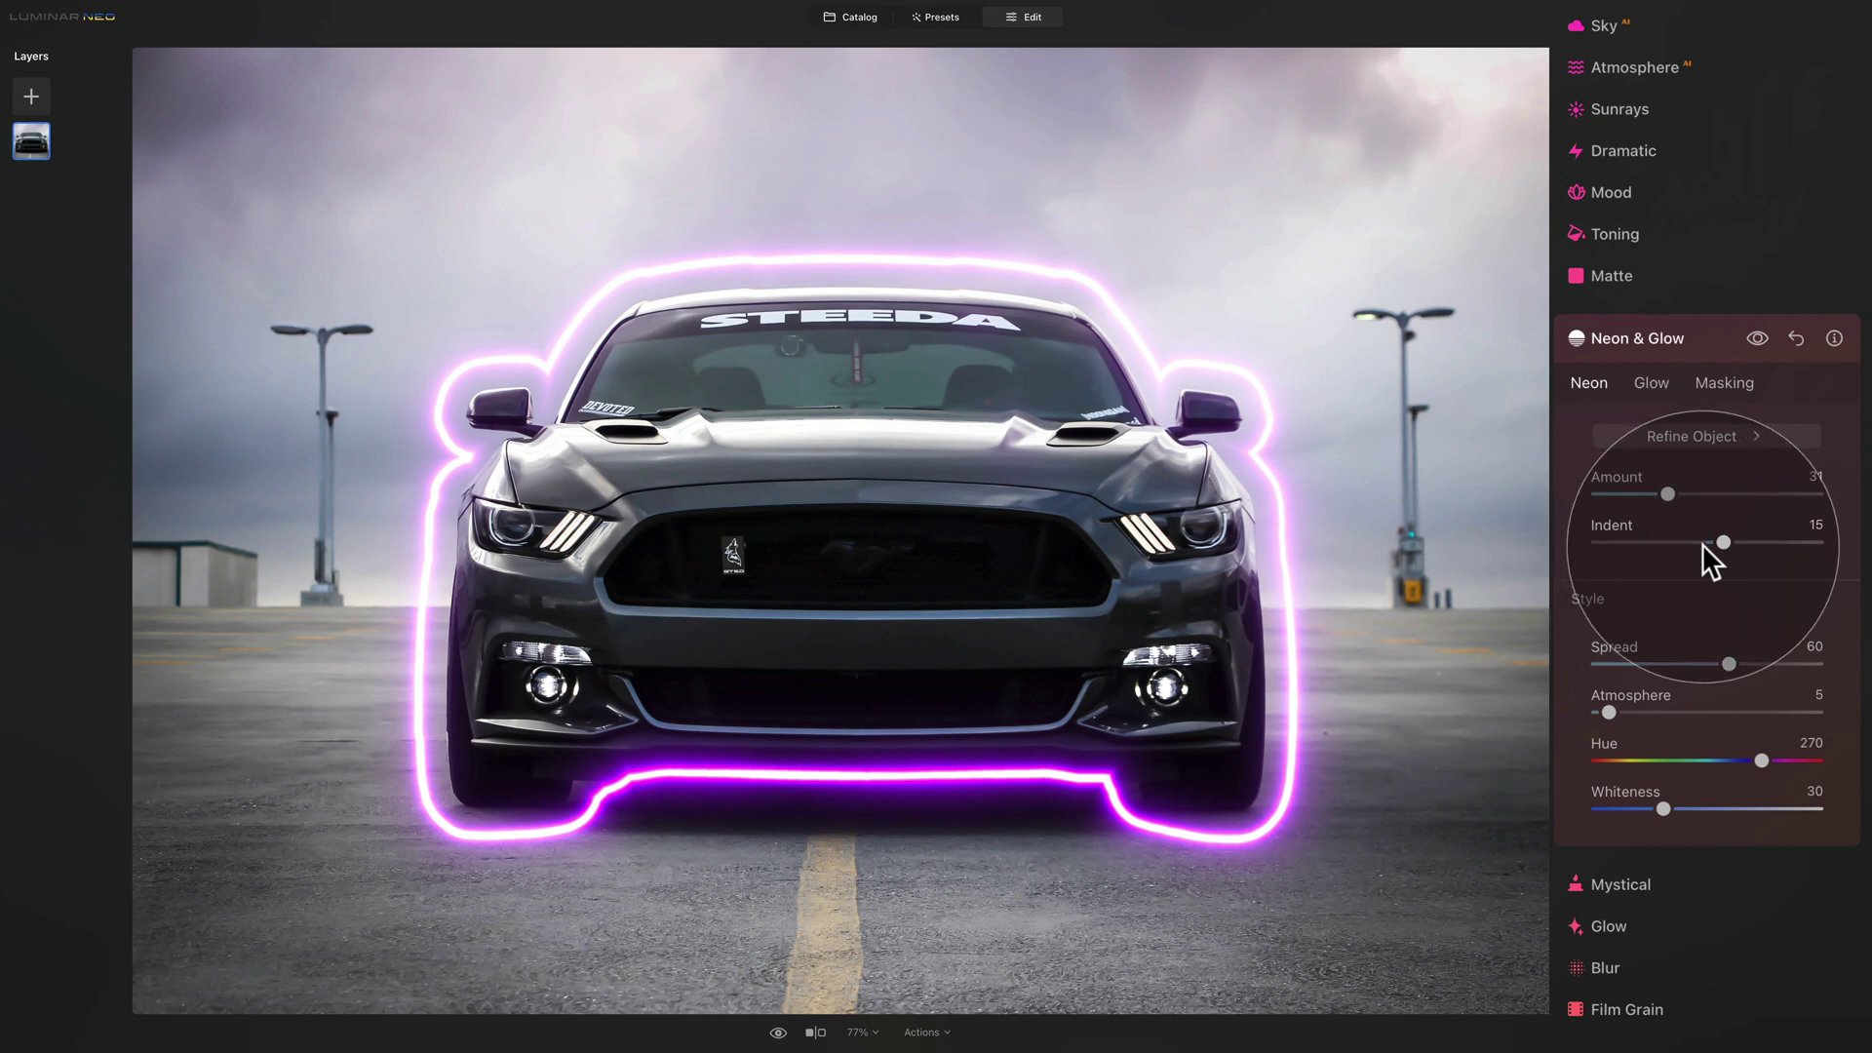
pyautogui.moveTo(1723, 540); pyautogui.dragTo(1731, 536)
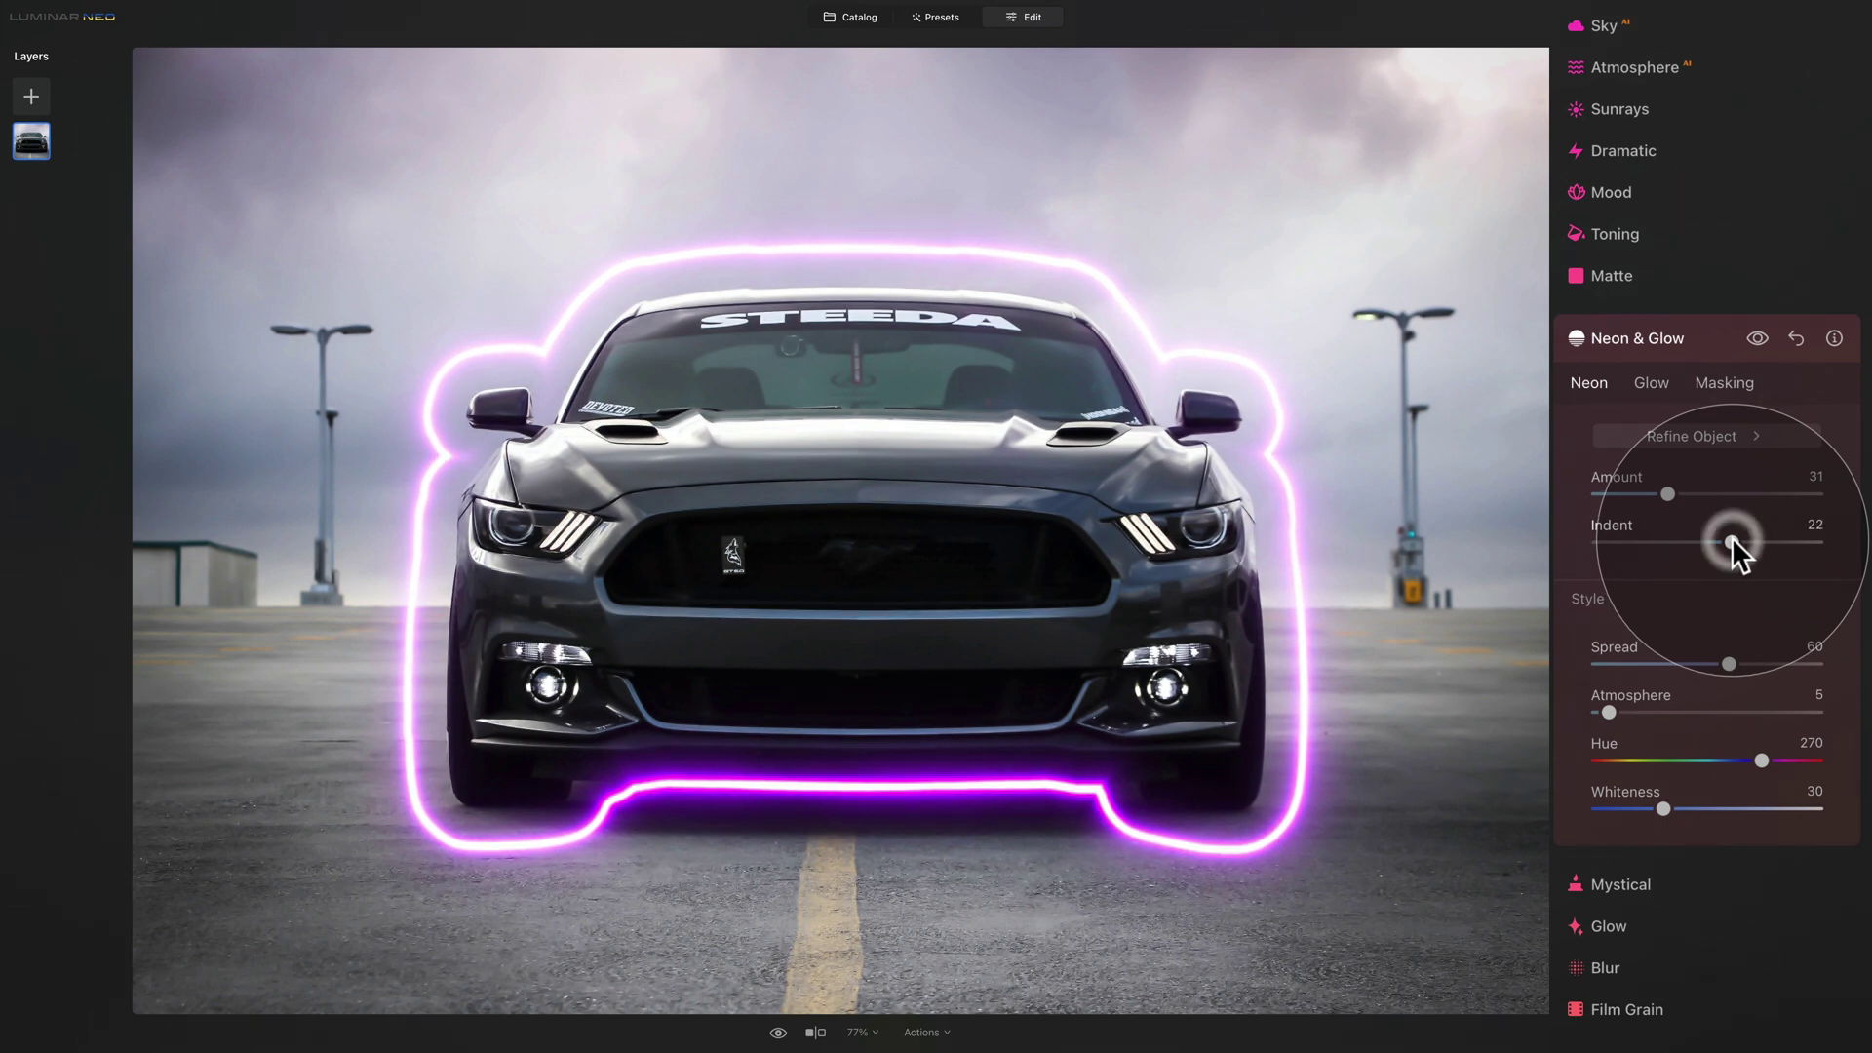
pyautogui.moveTo(1732, 536); pyautogui.dragTo(1638, 528)
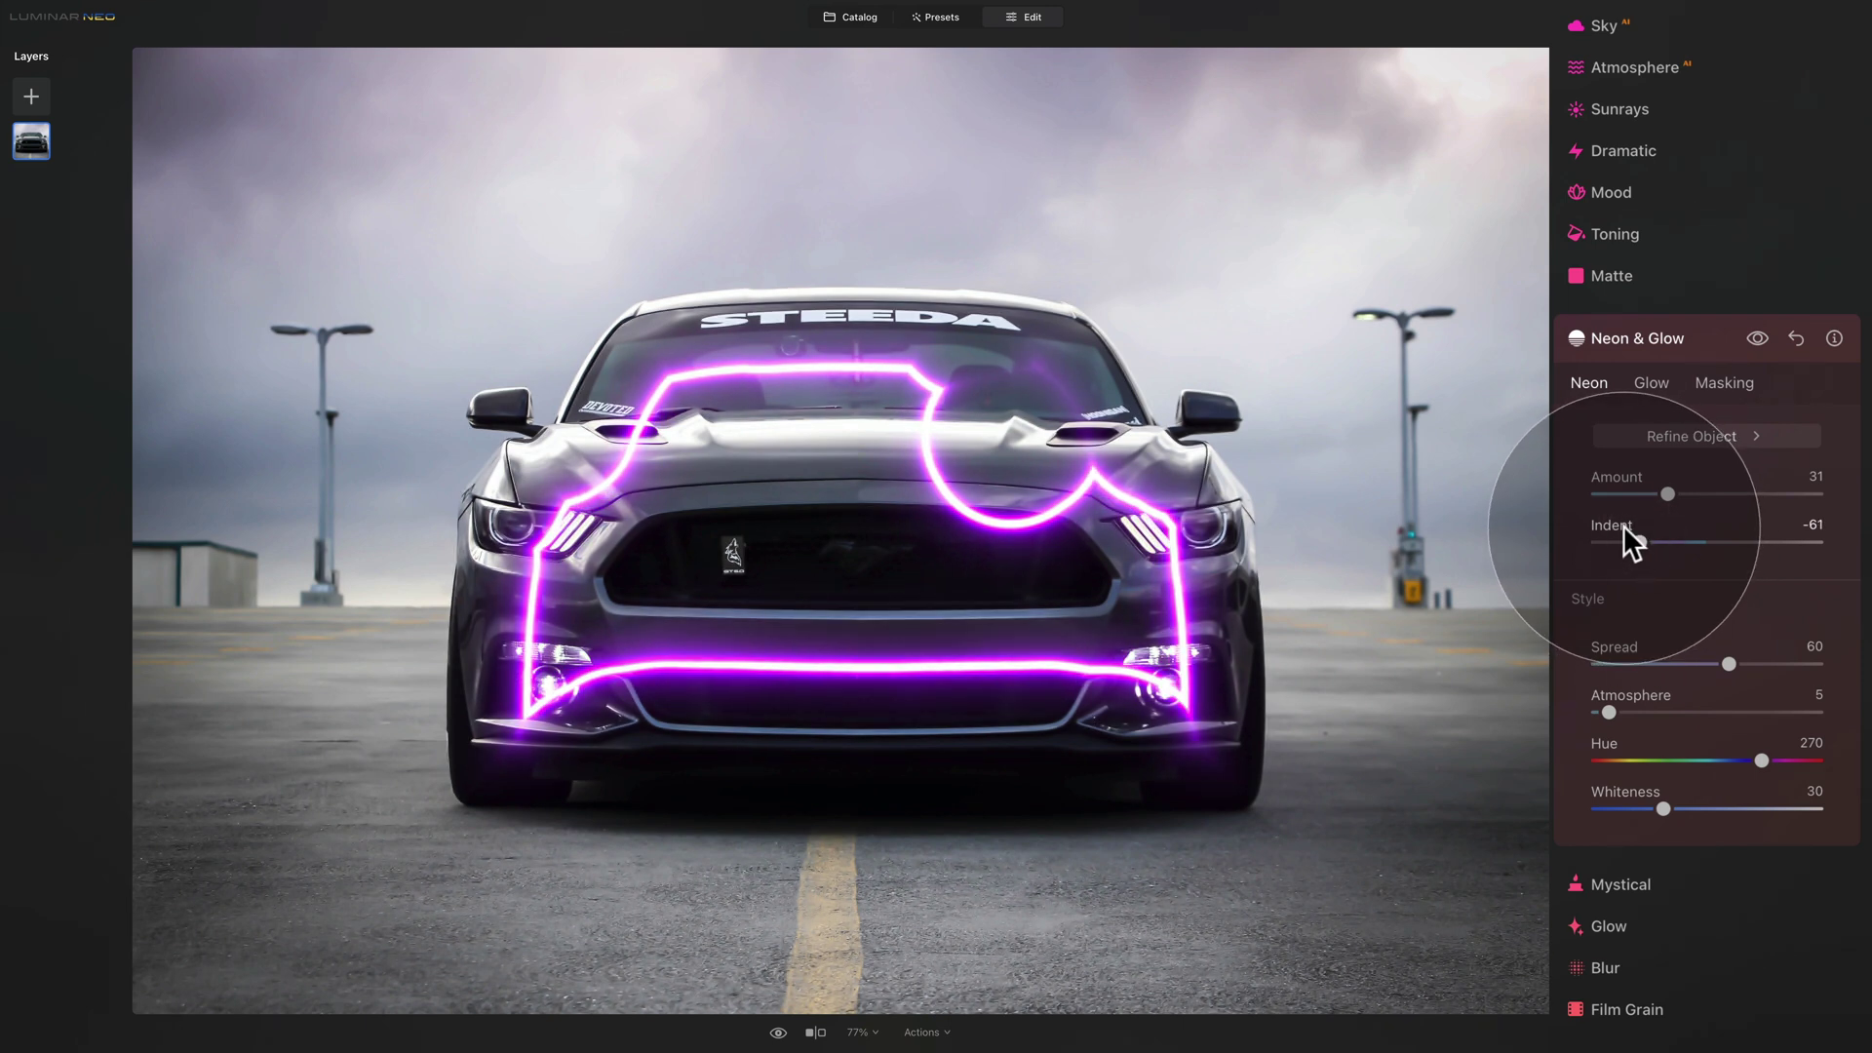
pyautogui.moveTo(1621, 536); pyautogui.dragTo(1705, 536)
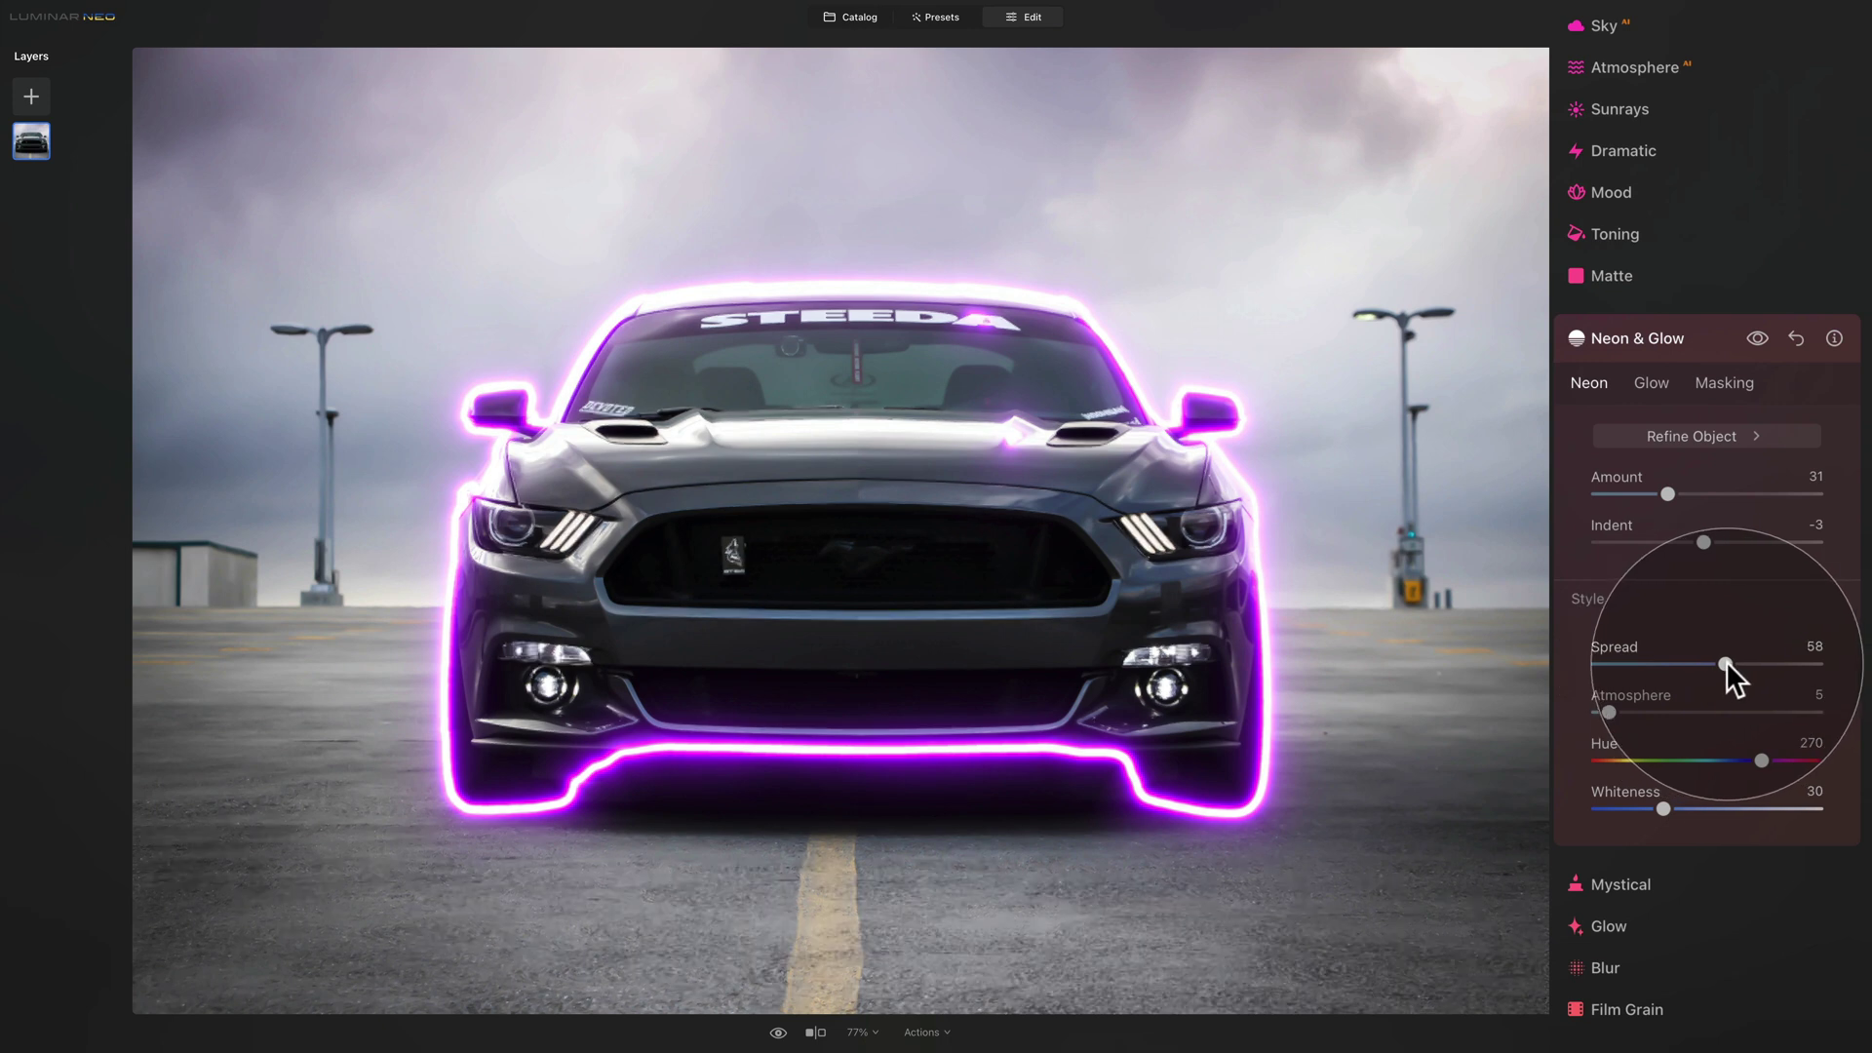
# Try the neon outline's Spread at 0 and 100, and reset it to its default.
pyautogui.moveTo(1728, 663); pyautogui.dragTo(1591, 658)
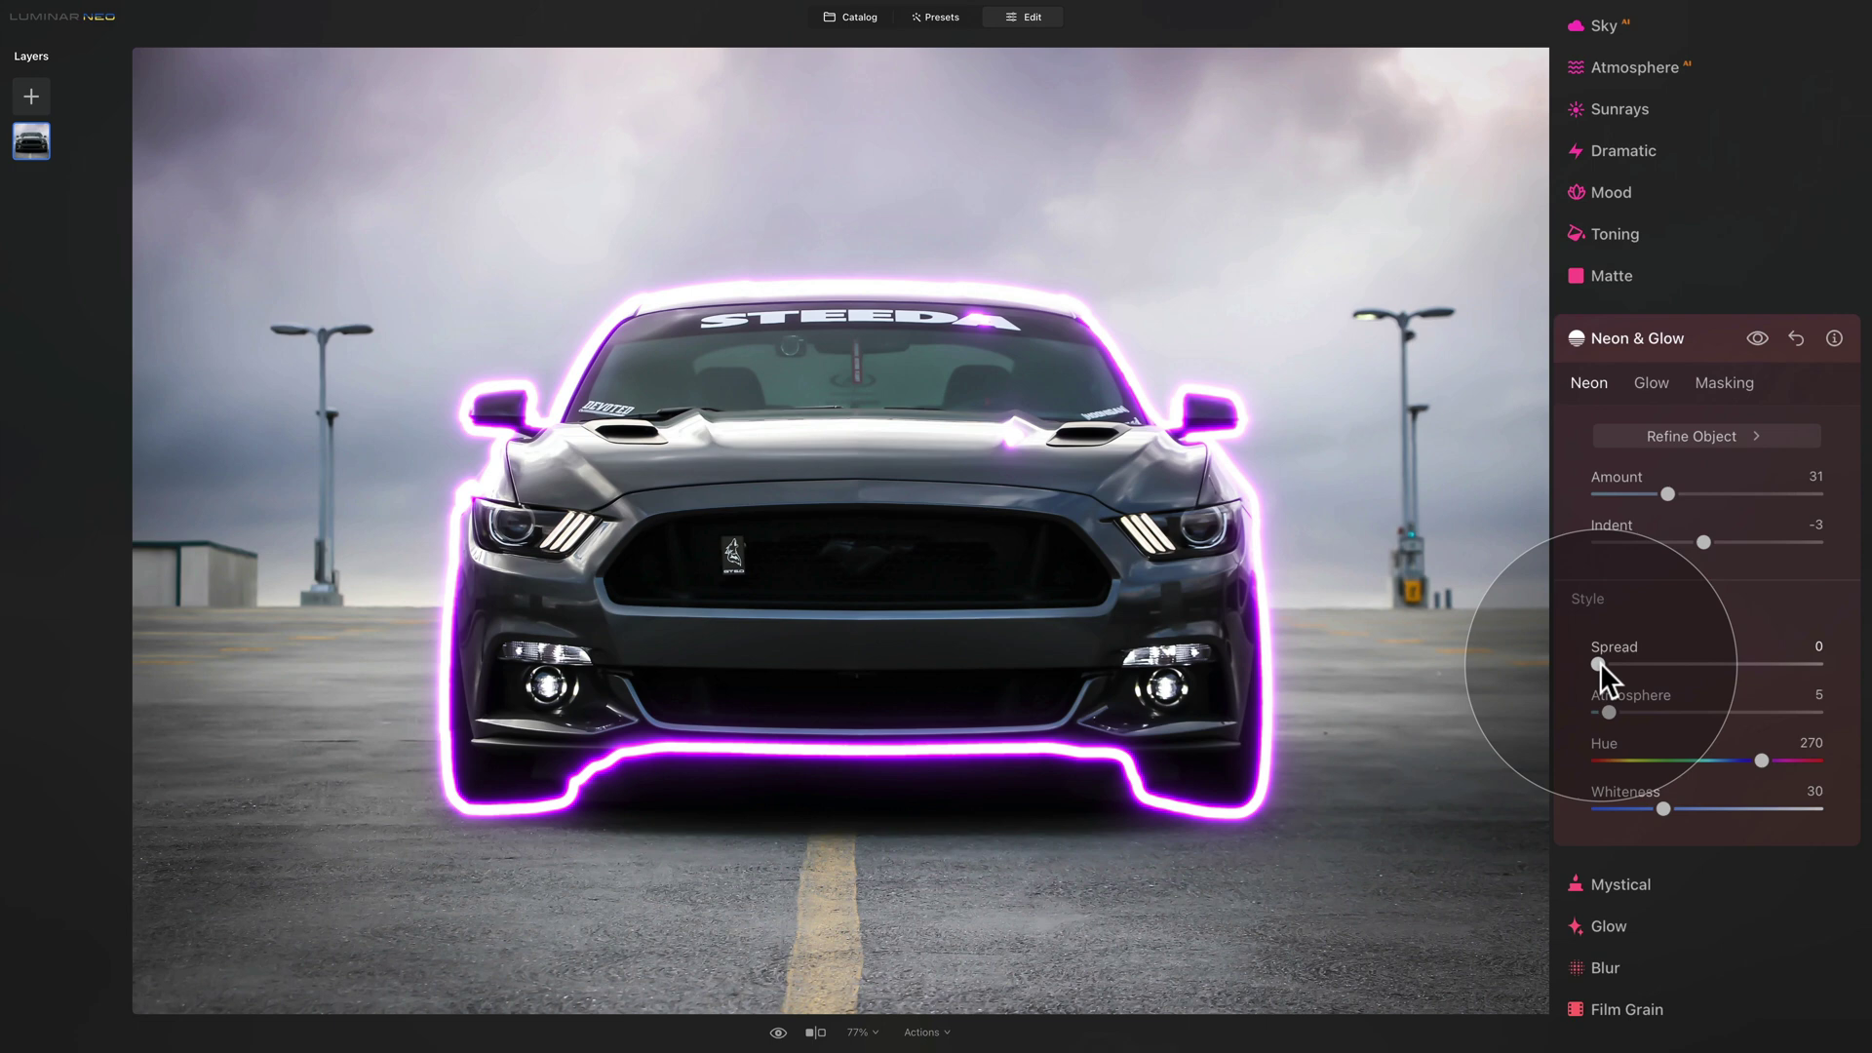
pyautogui.moveTo(1600, 663); pyautogui.dragTo(1861, 682)
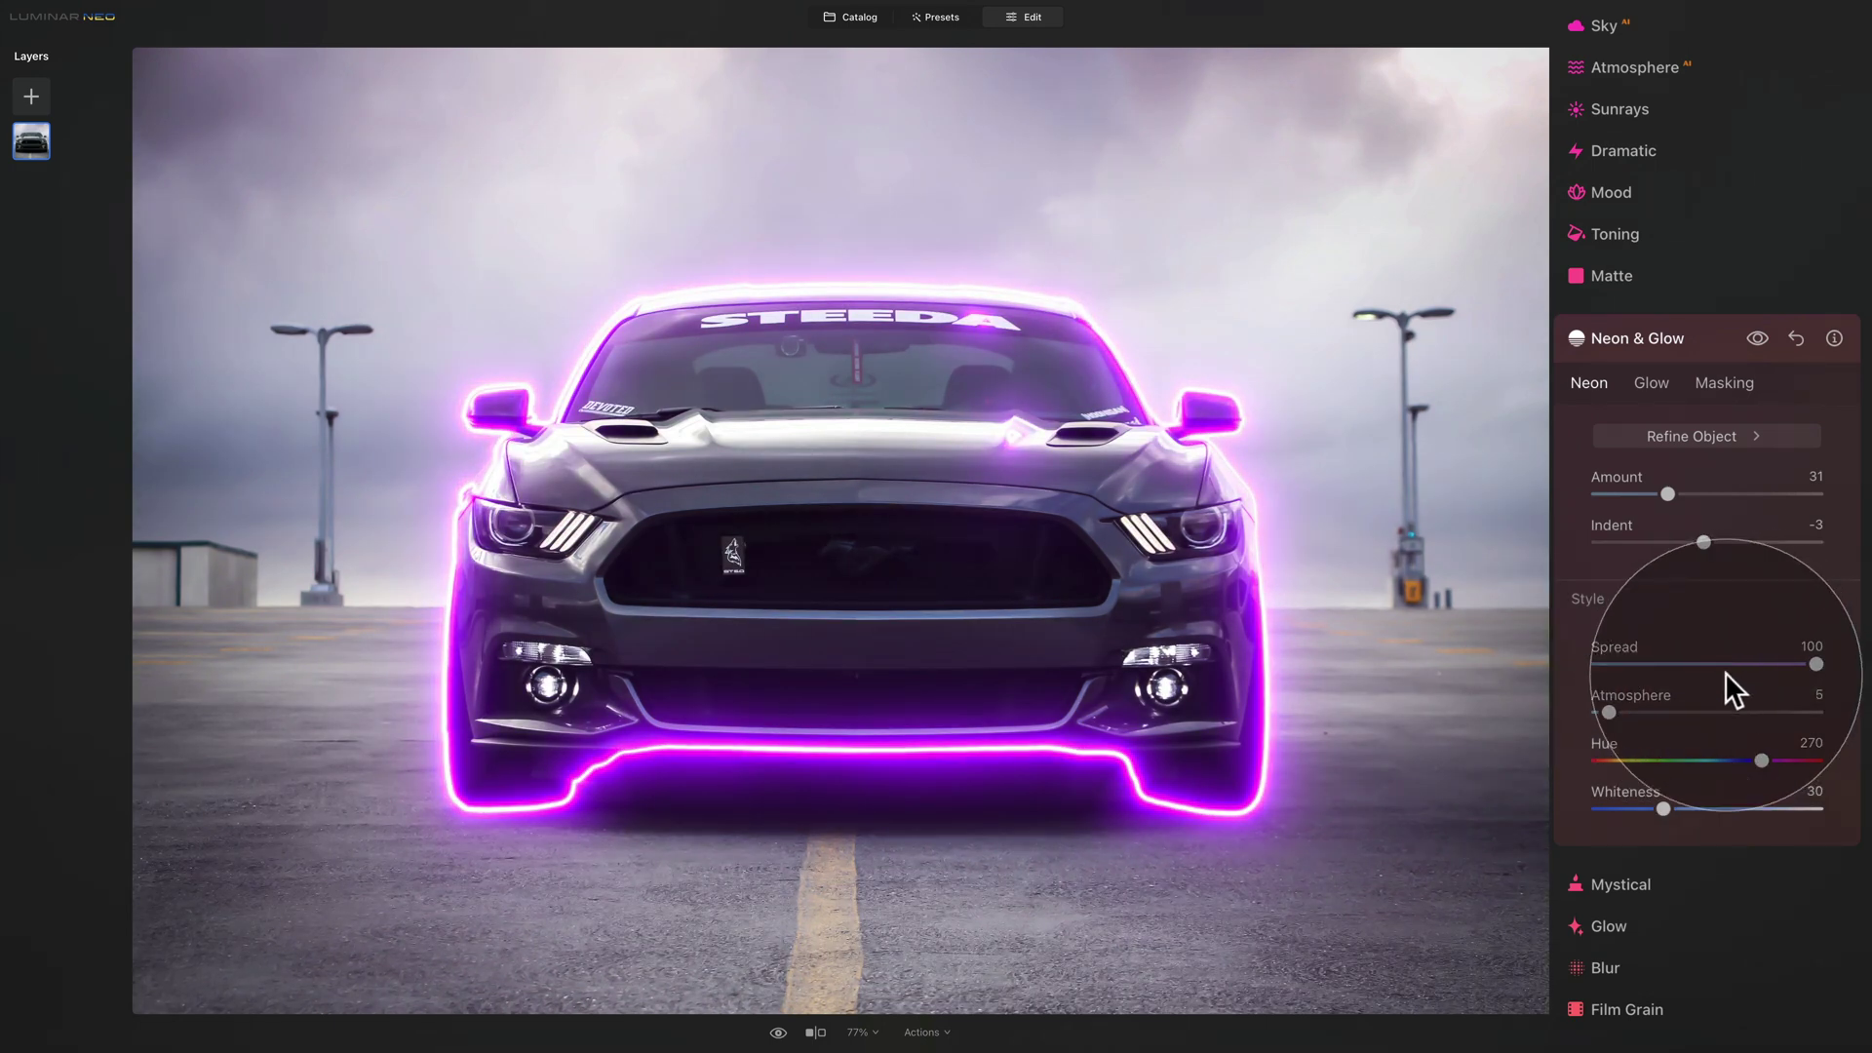
pyautogui.doubleClick(1625, 646)
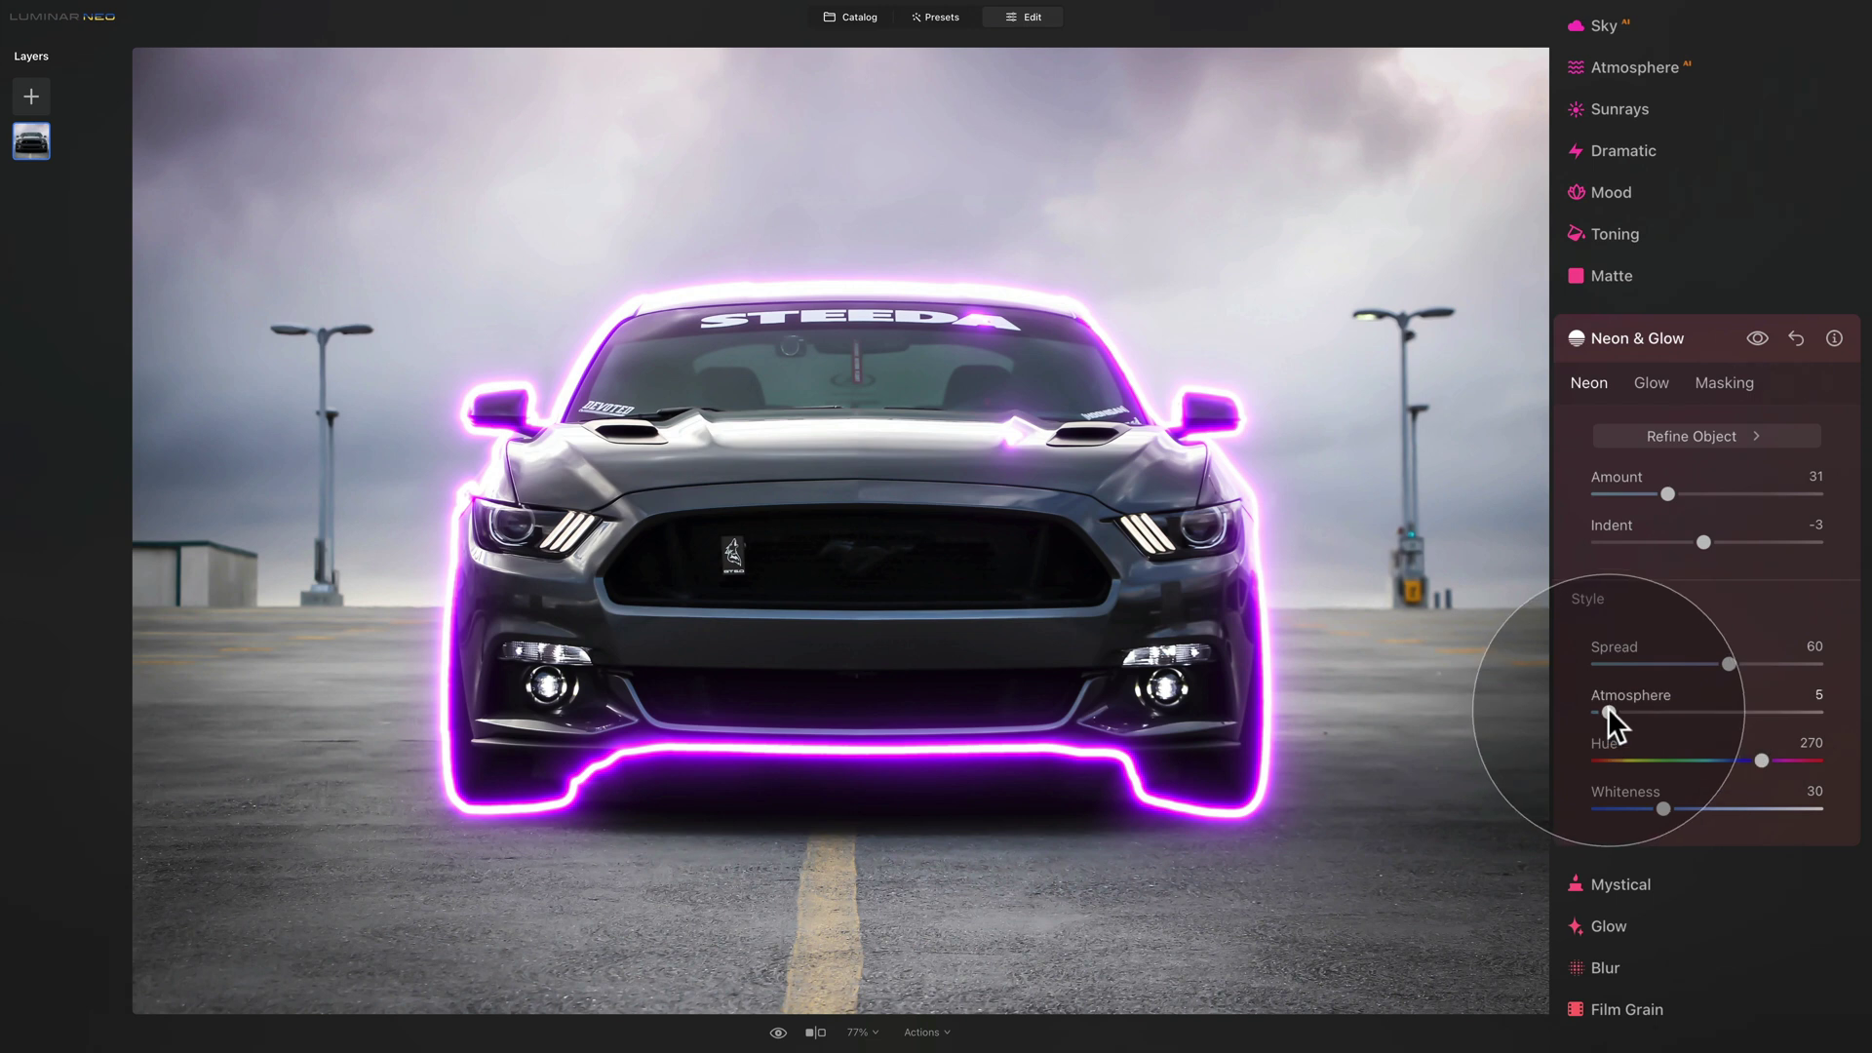
# Raise the neon outline's Atmosphere to 100.
pyautogui.moveTo(1607, 709); pyautogui.dragTo(1711, 709)
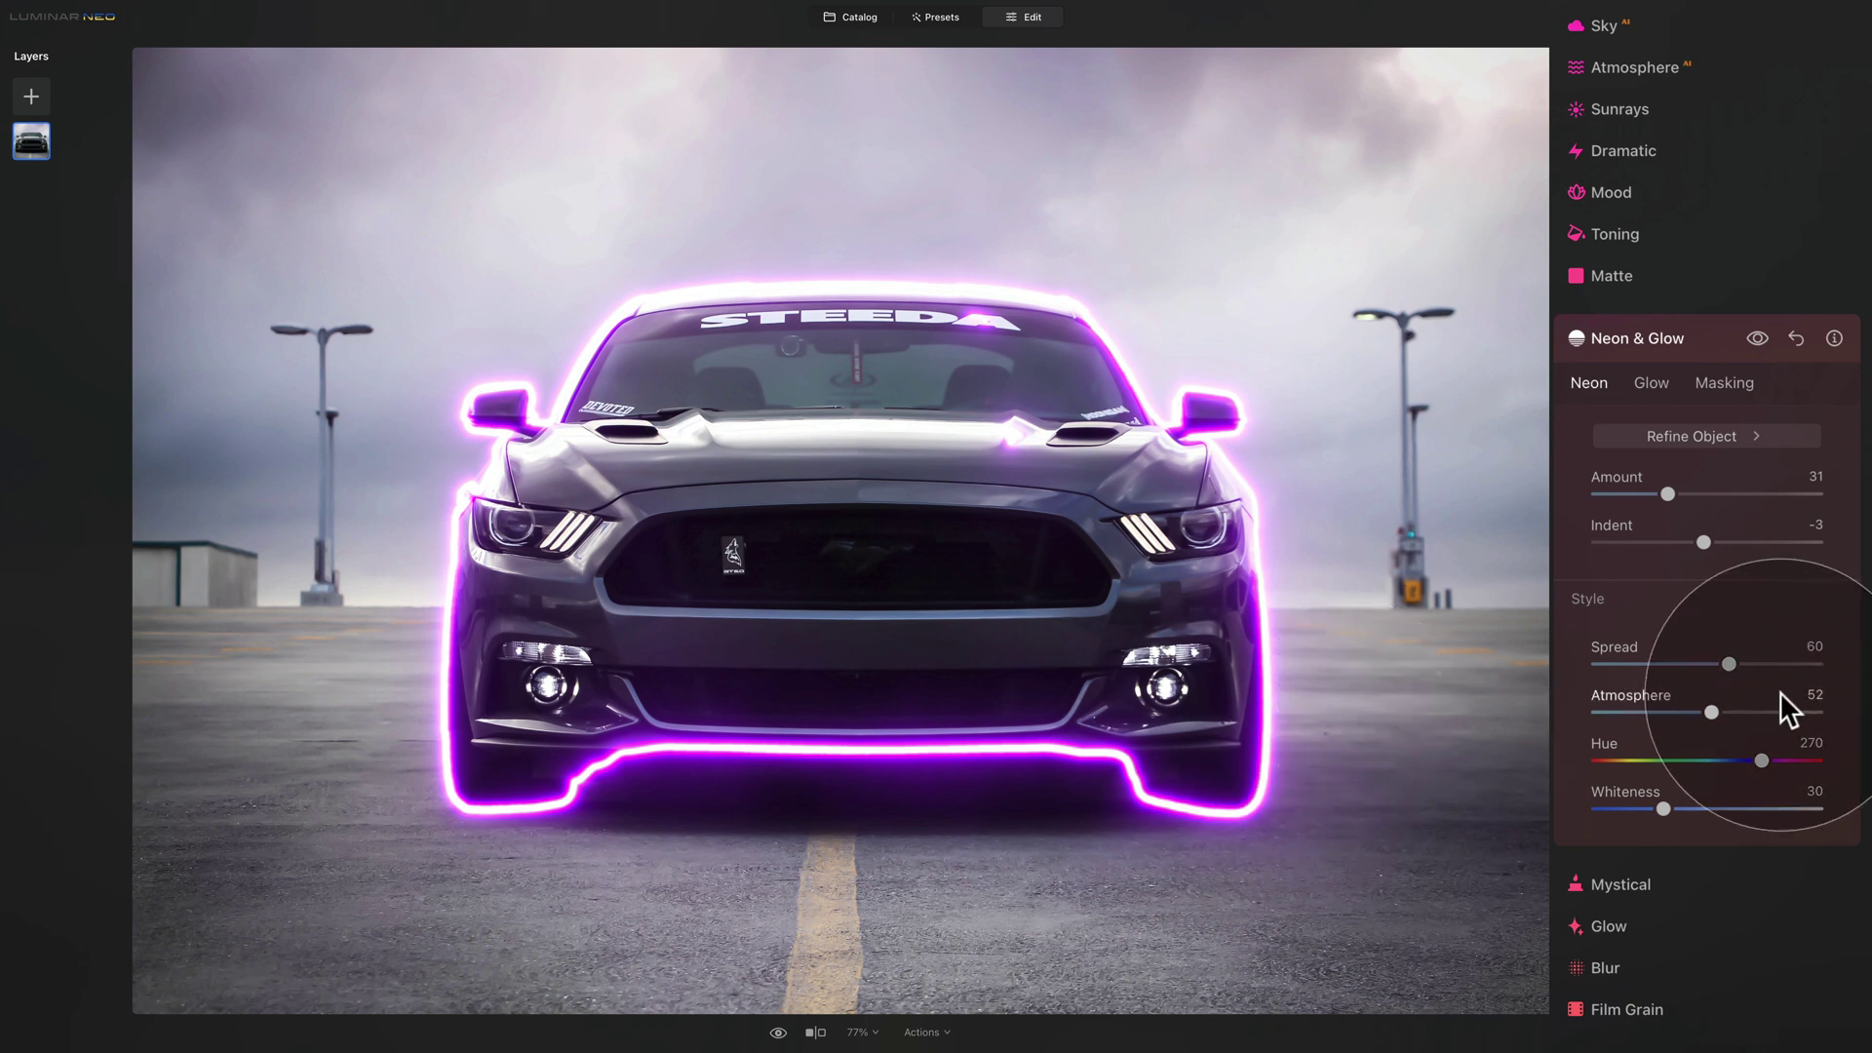
pyautogui.moveTo(1712, 712); pyautogui.dragTo(1839, 713)
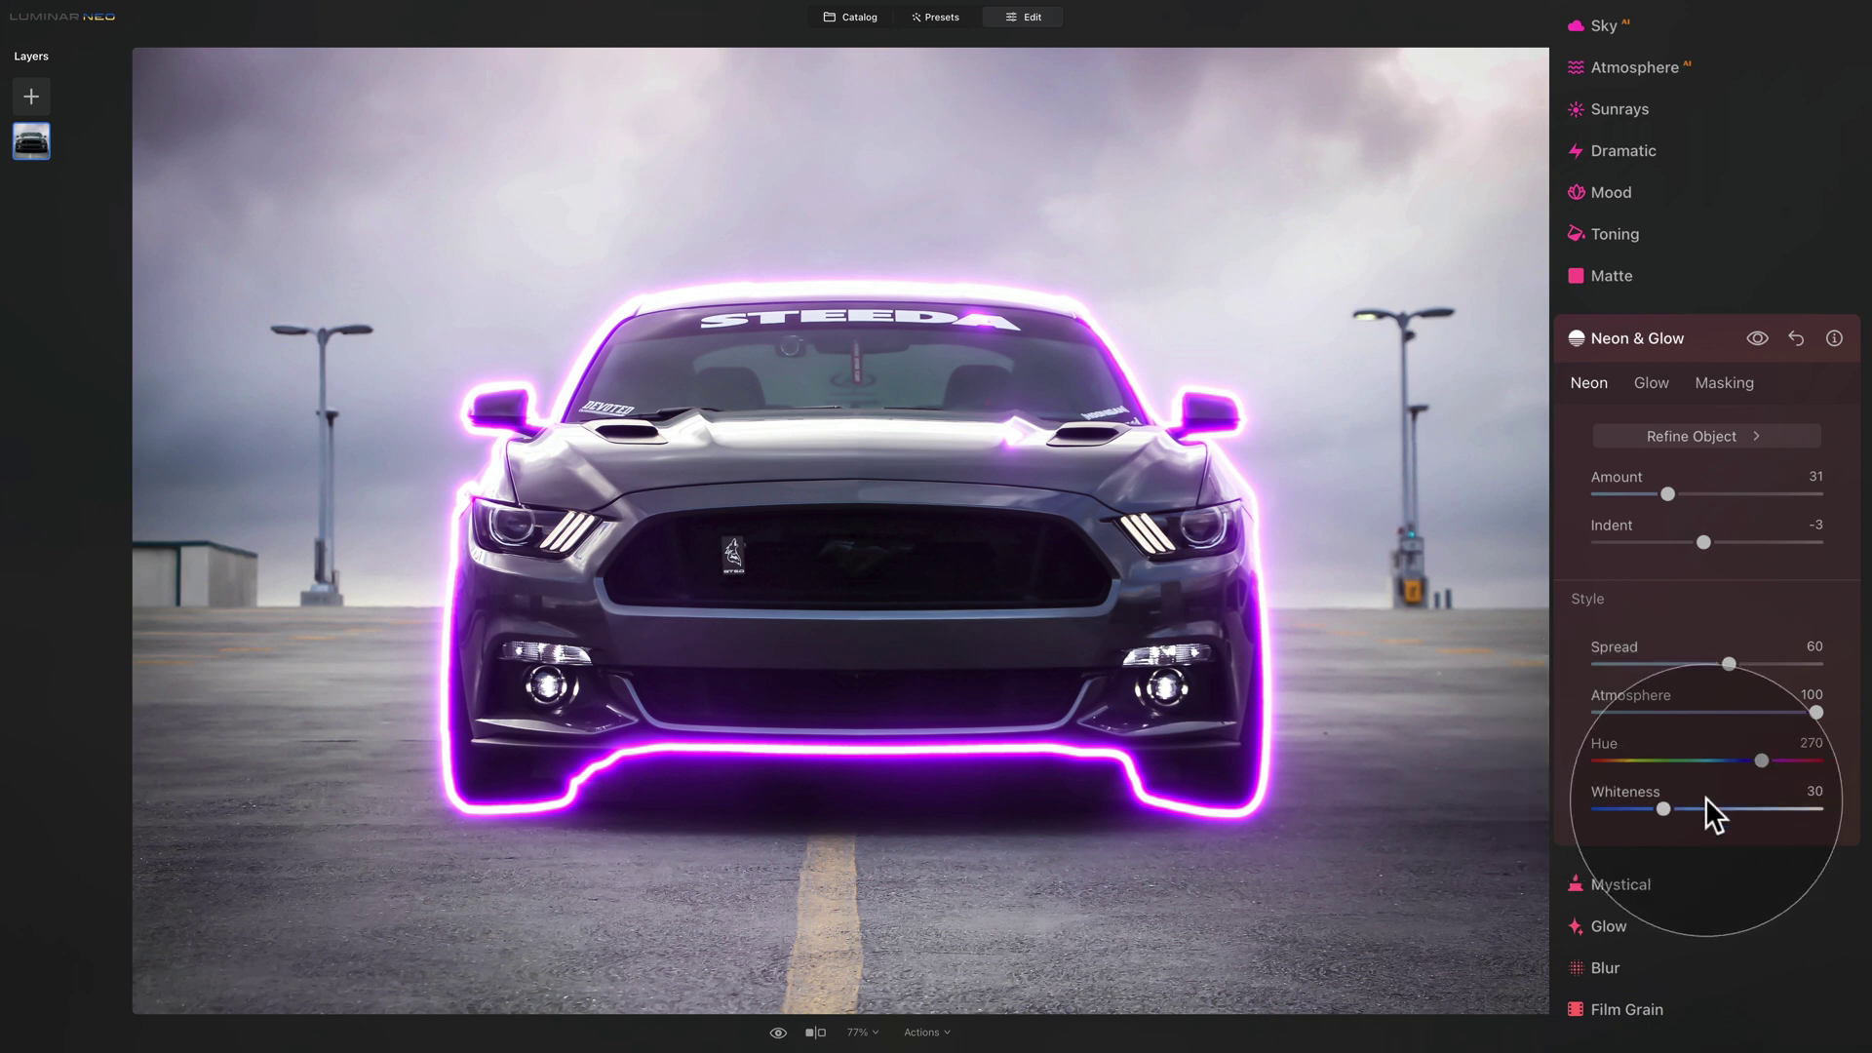
# Try the neon outline's Hue at 149 and its Whiteness at 0 and 100, resetting each to its default.
pyautogui.moveTo(1763, 757); pyautogui.dragTo(1687, 753)
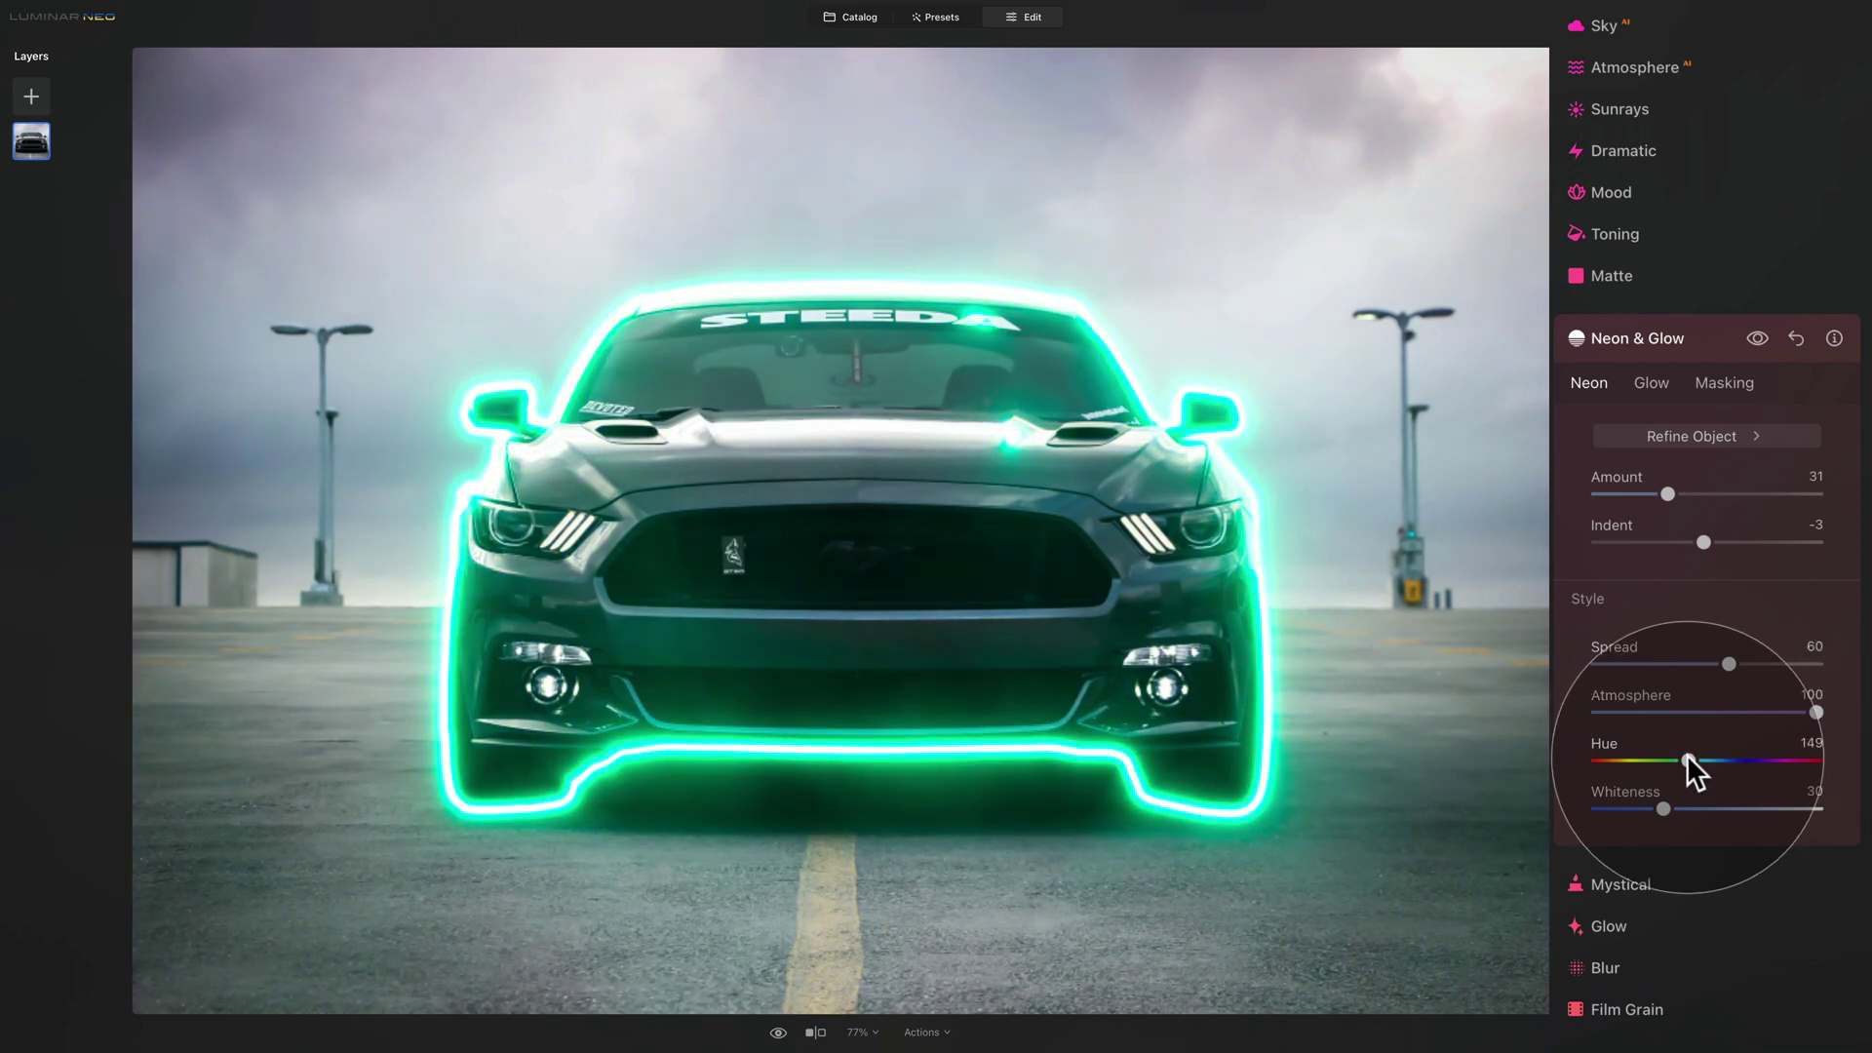
pyautogui.doubleClick(1604, 751)
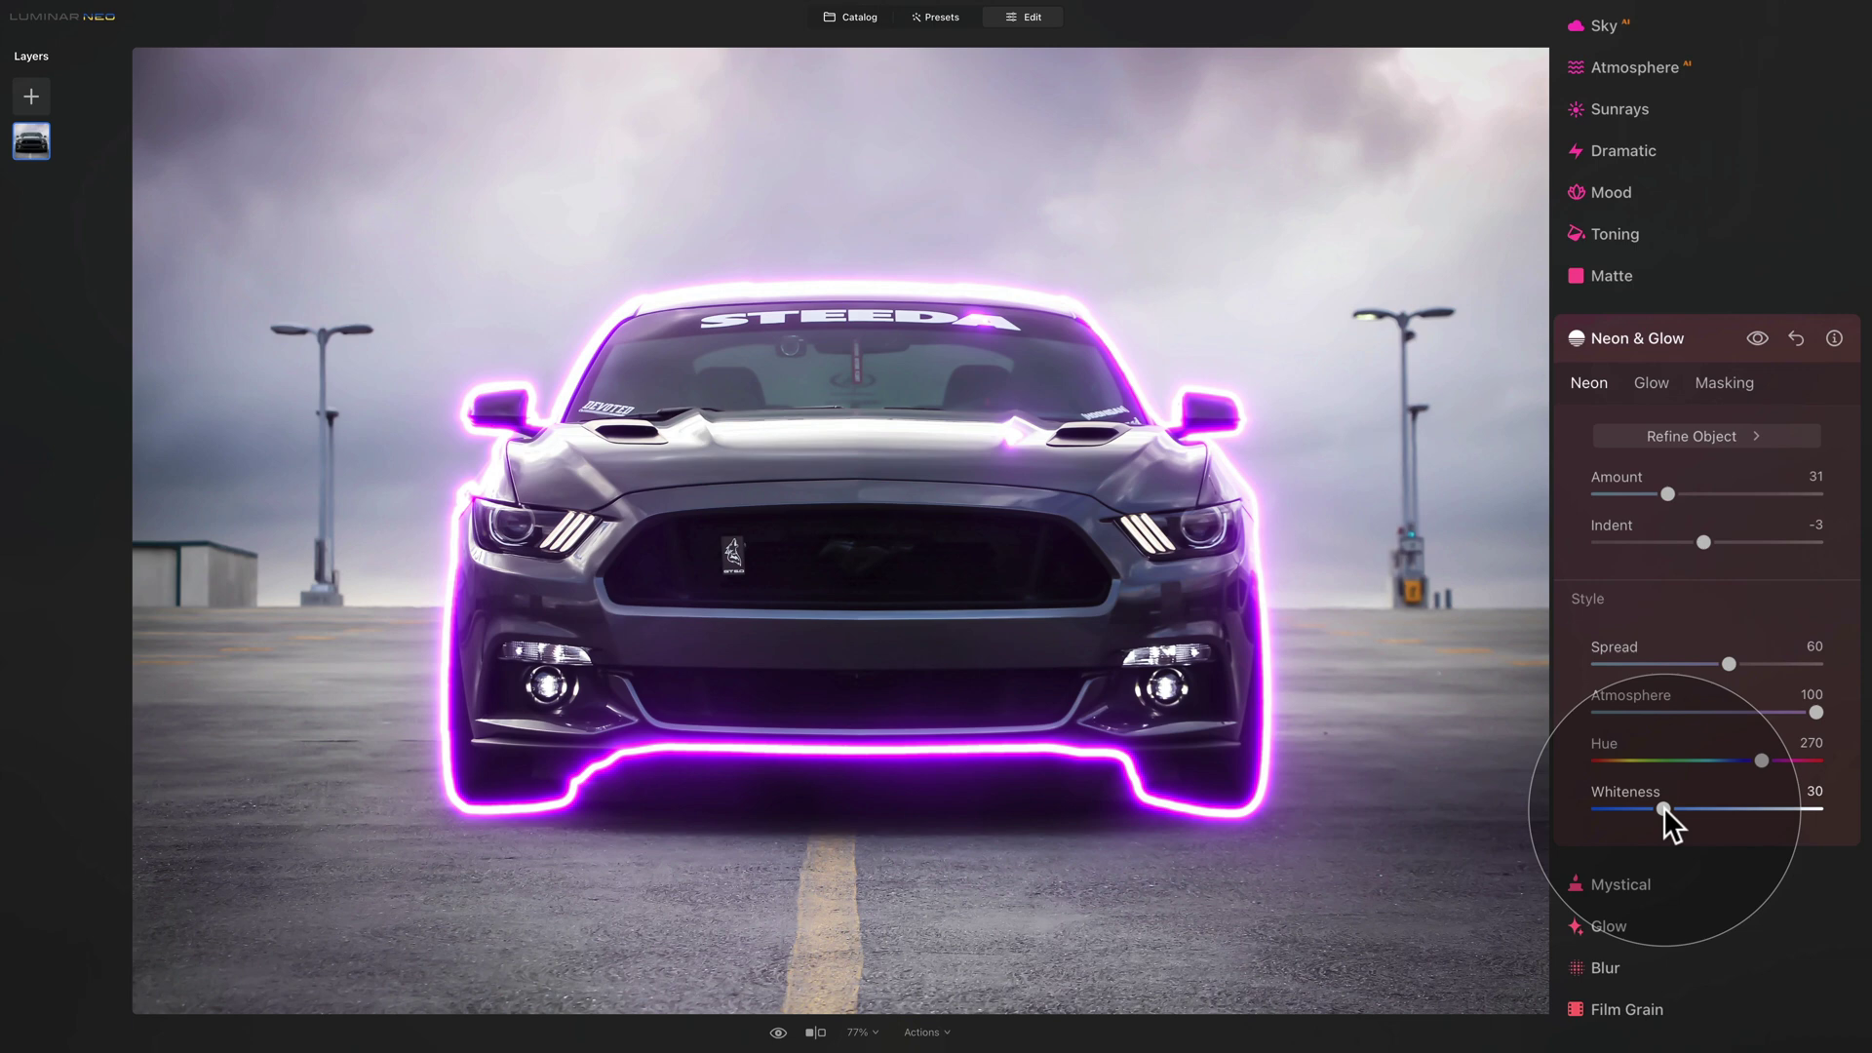
pyautogui.moveTo(1664, 805); pyautogui.dragTo(1549, 809)
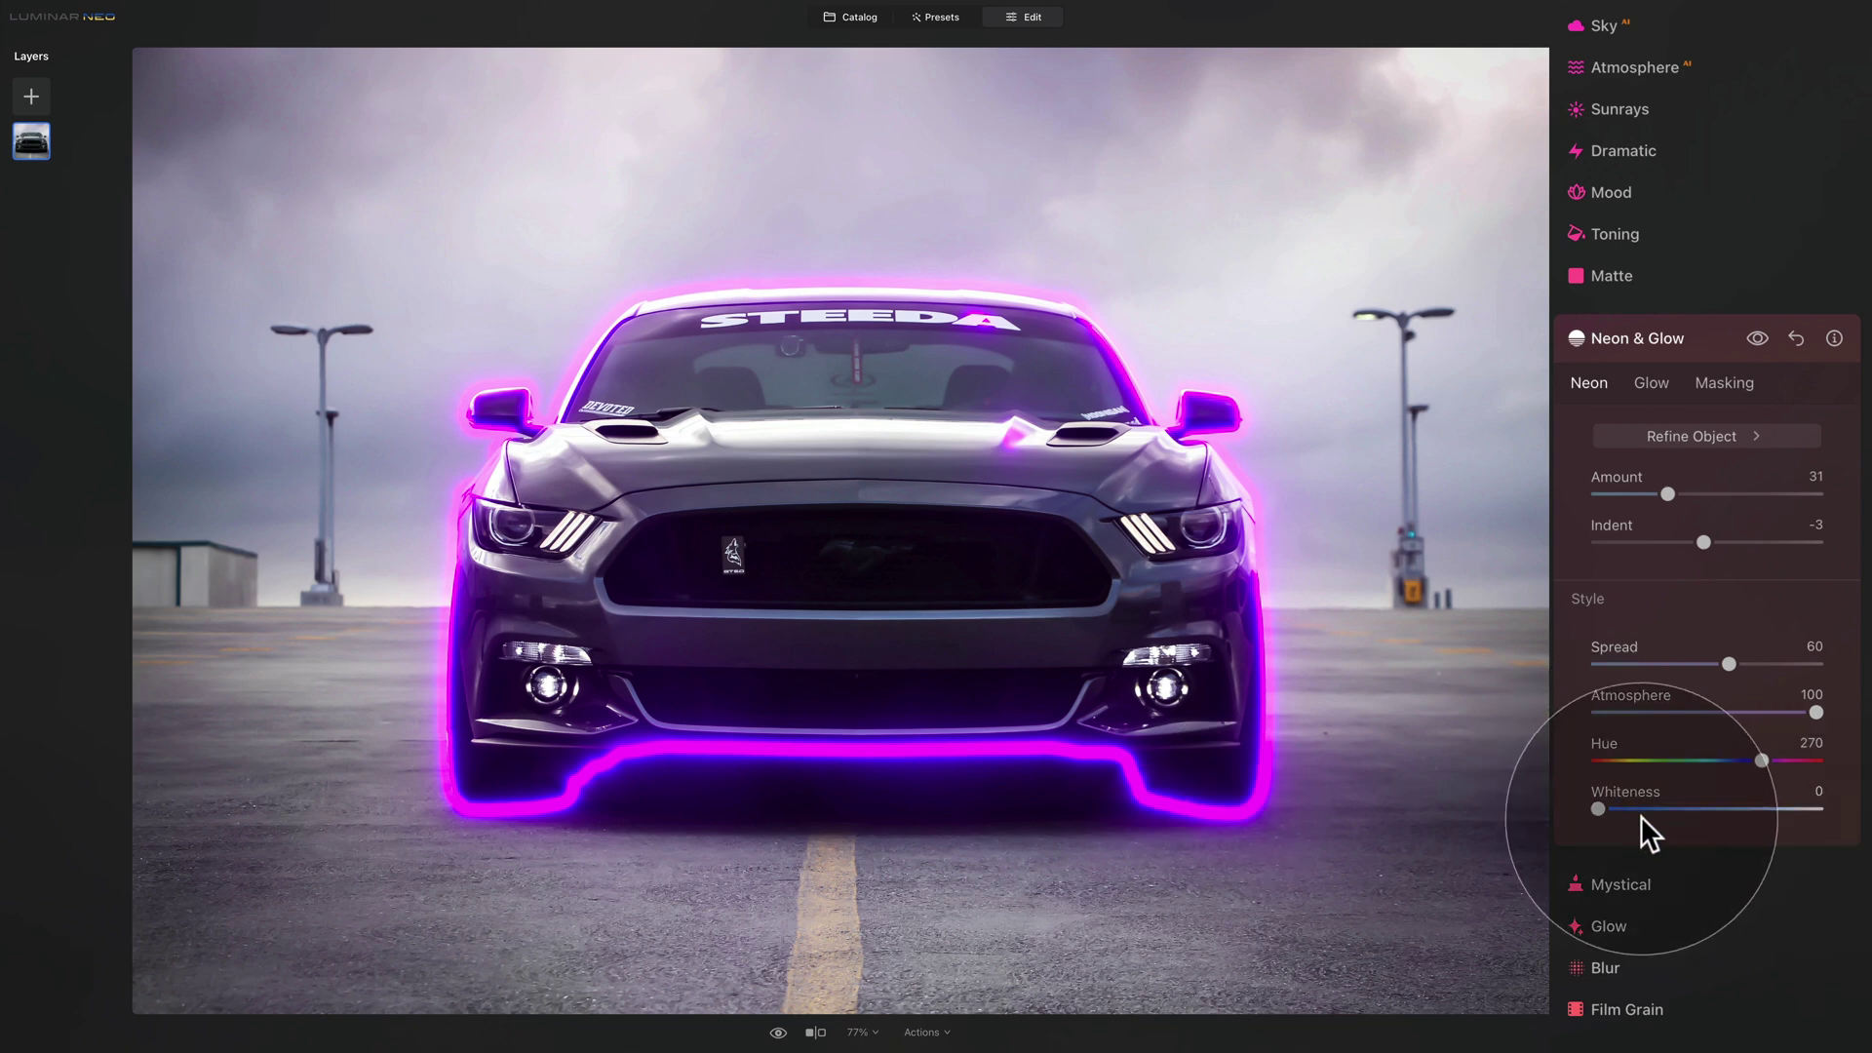
pyautogui.moveTo(1598, 808); pyautogui.dragTo(1817, 809)
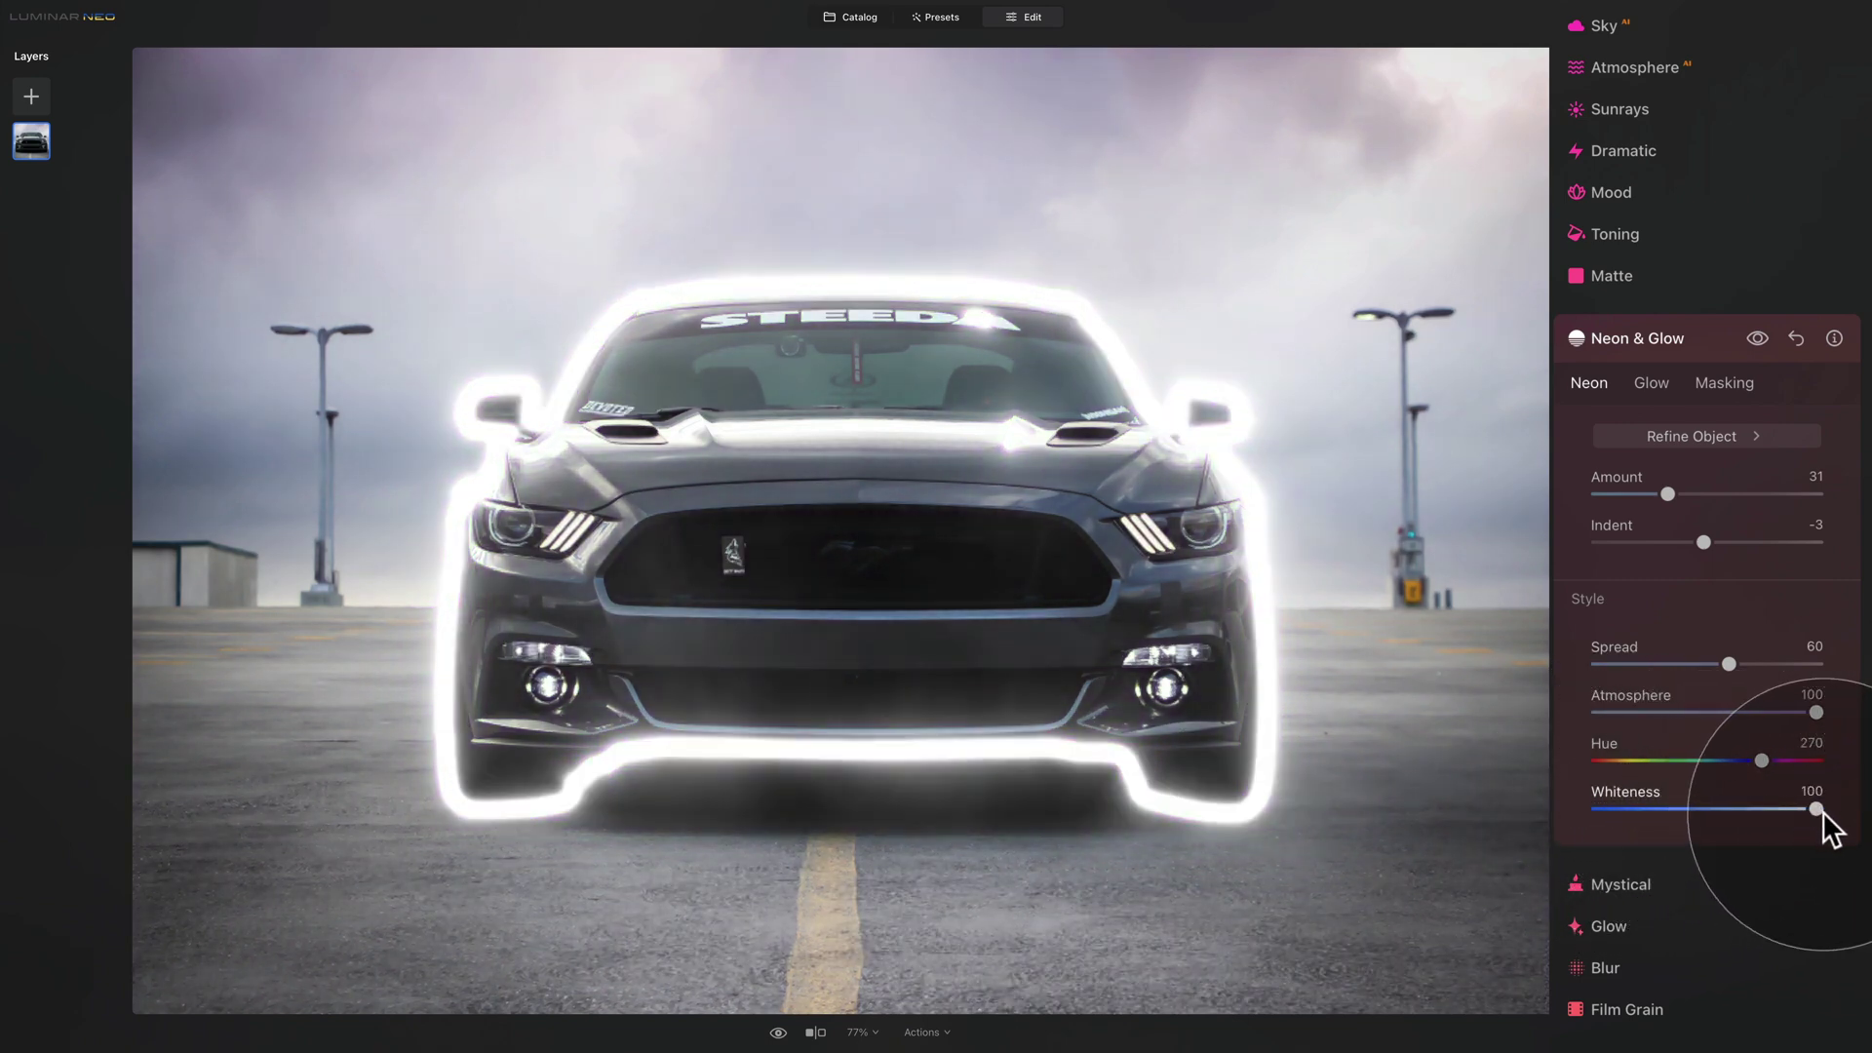
pyautogui.doubleClick(1641, 791)
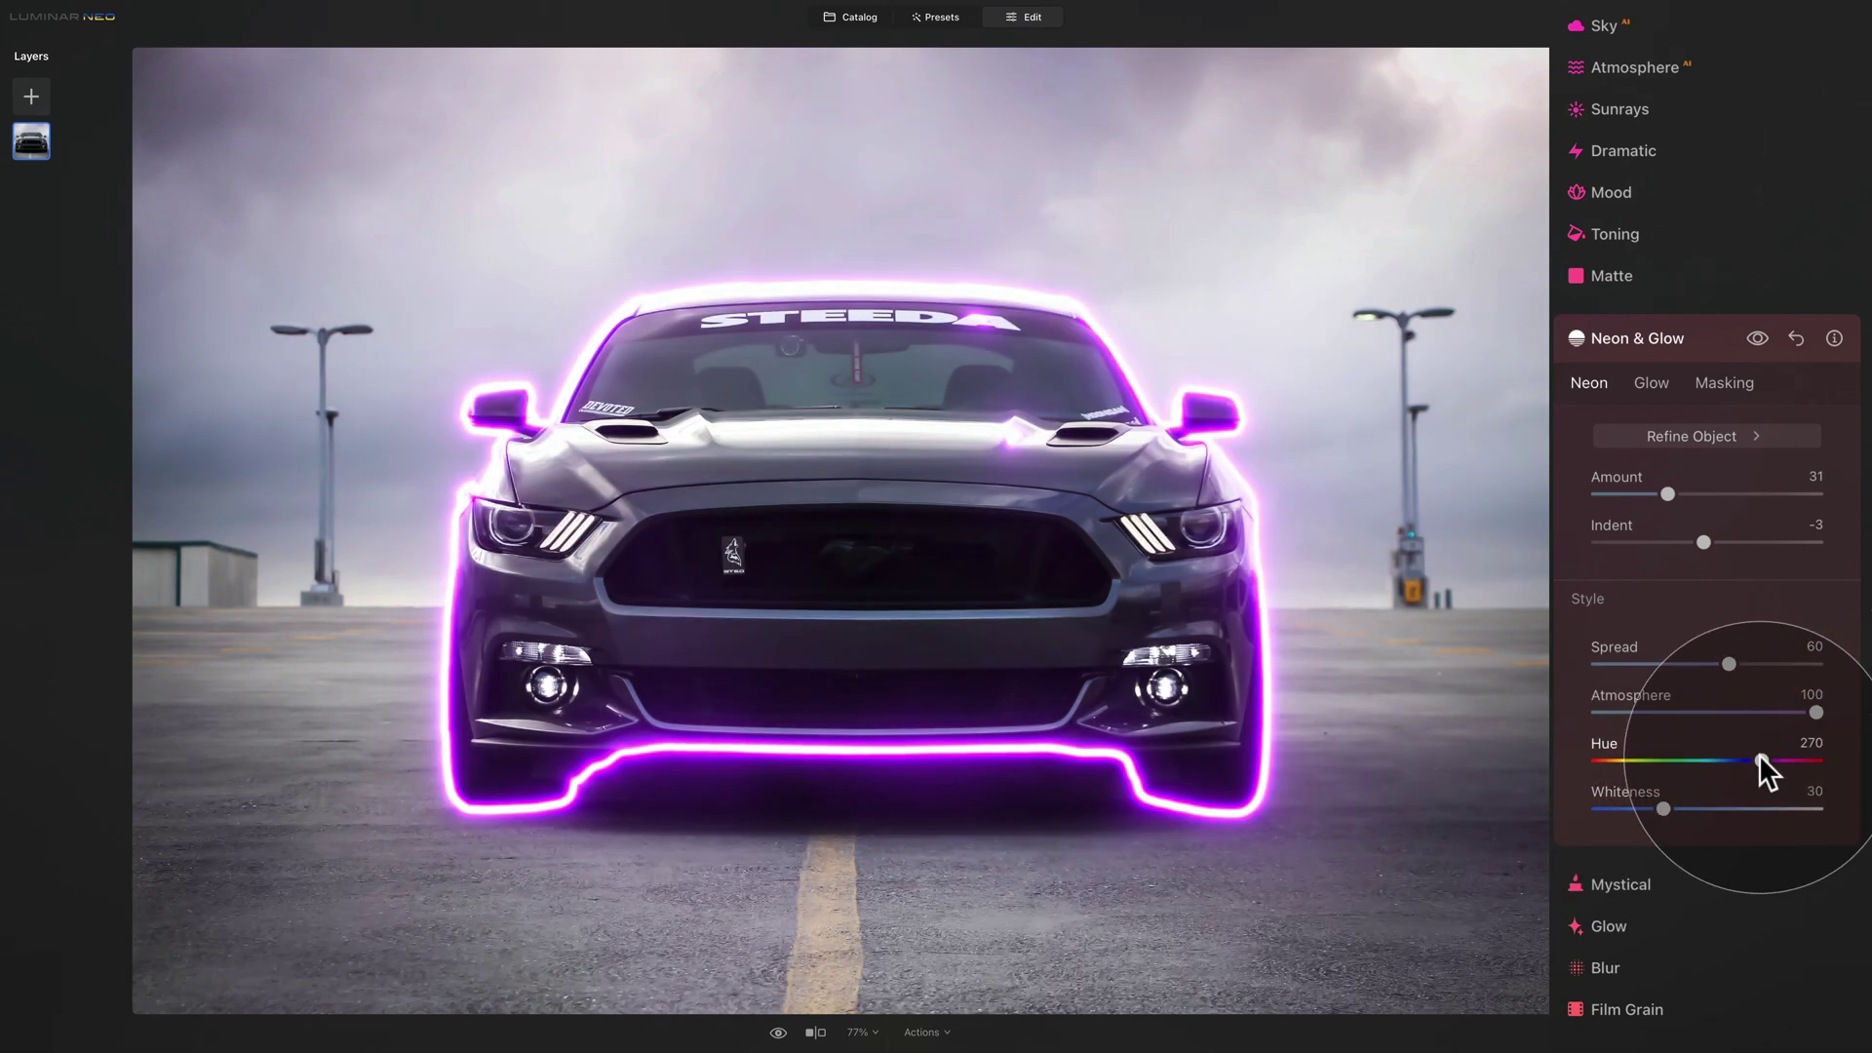
# Set the neon outline's Hue to 276.
pyautogui.moveTo(1760, 759); pyautogui.dragTo(1764, 765)
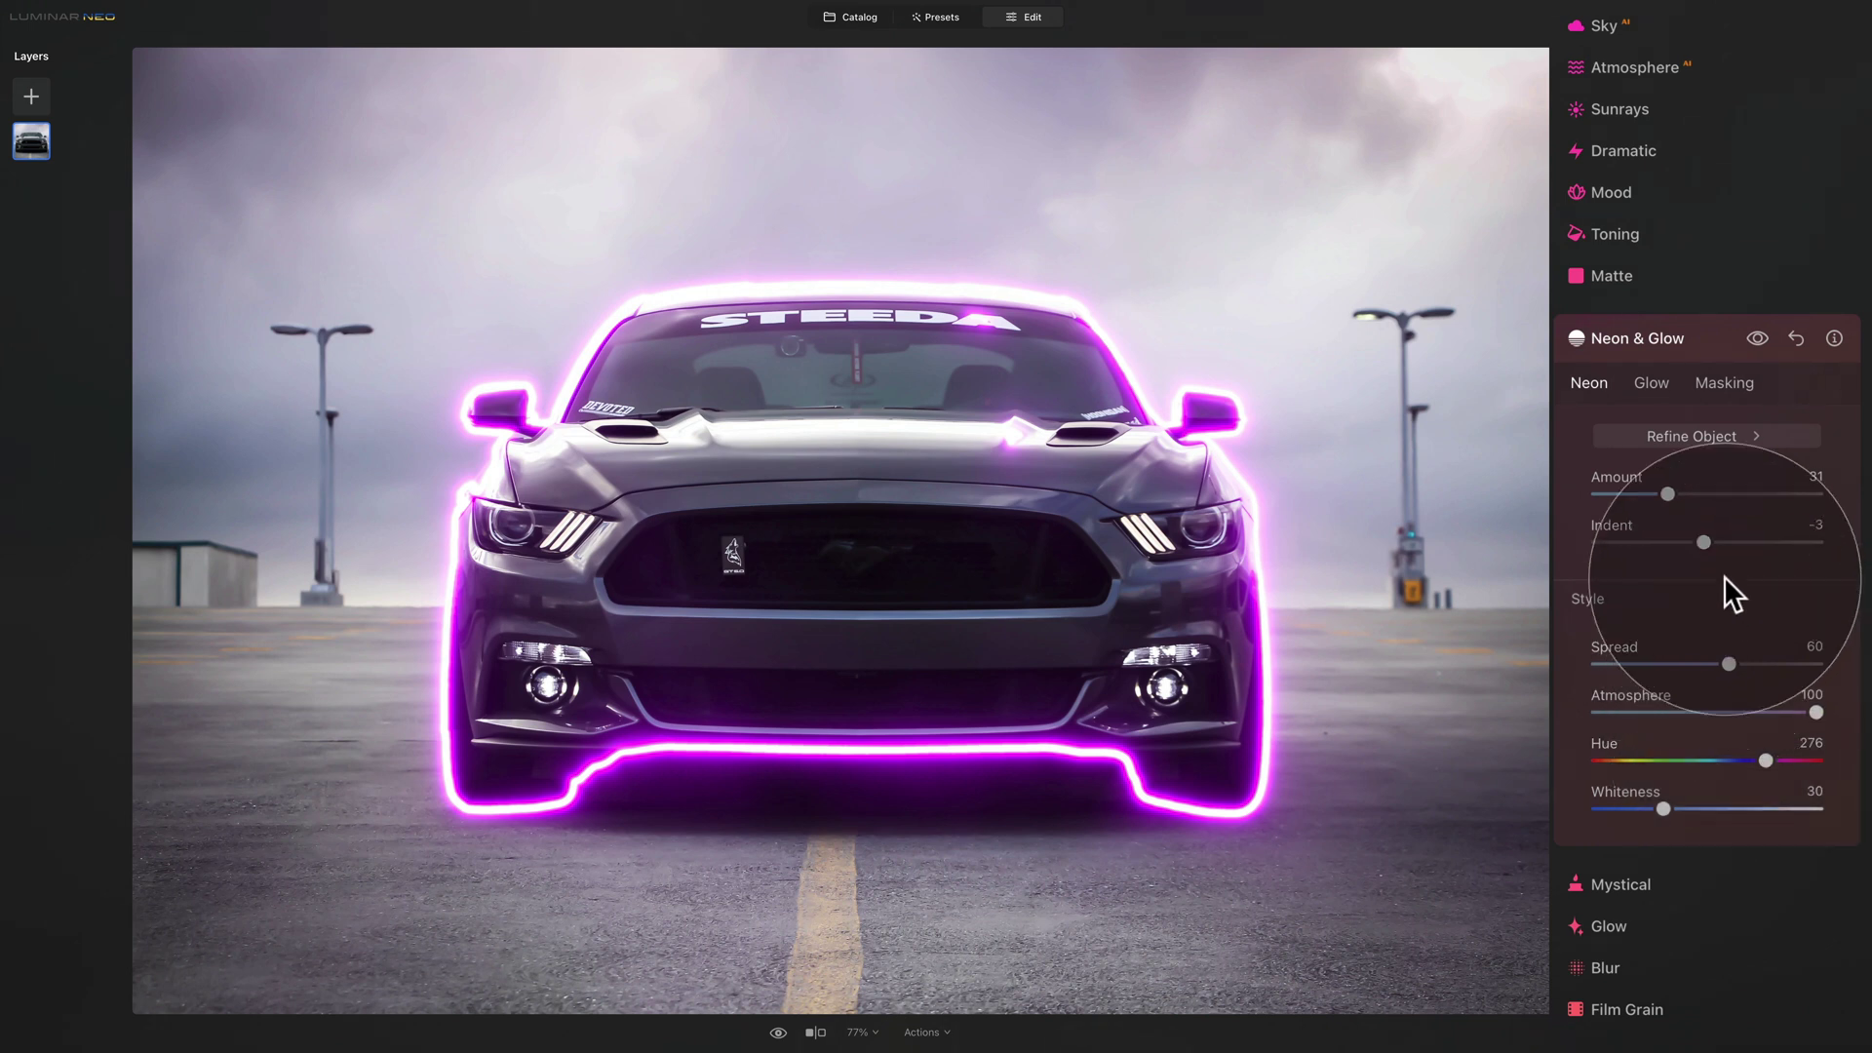
# Try drawing an extra neon area in the sky with a size 135 Refine Object brush, and erase it again.
pyautogui.click(1701, 436)
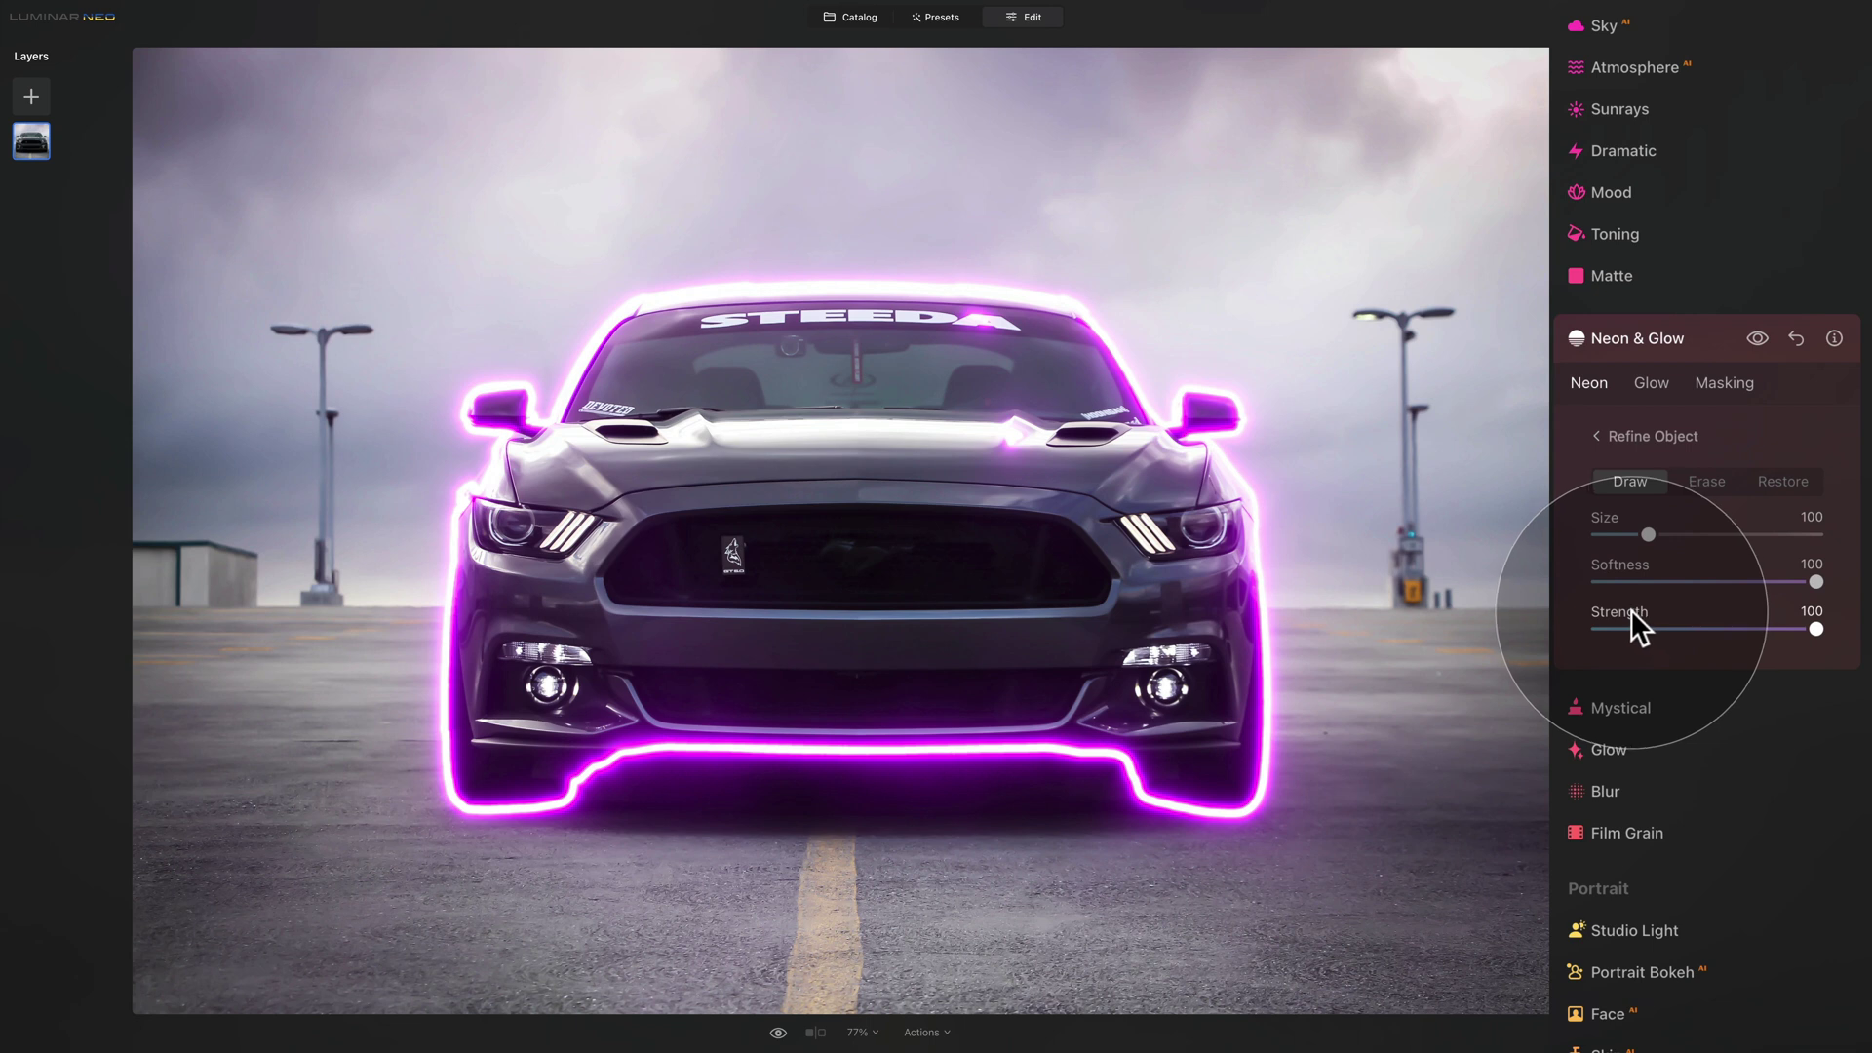
pyautogui.click(1648, 535)
pyautogui.moveTo(1647, 535); pyautogui.dragTo(1669, 536)
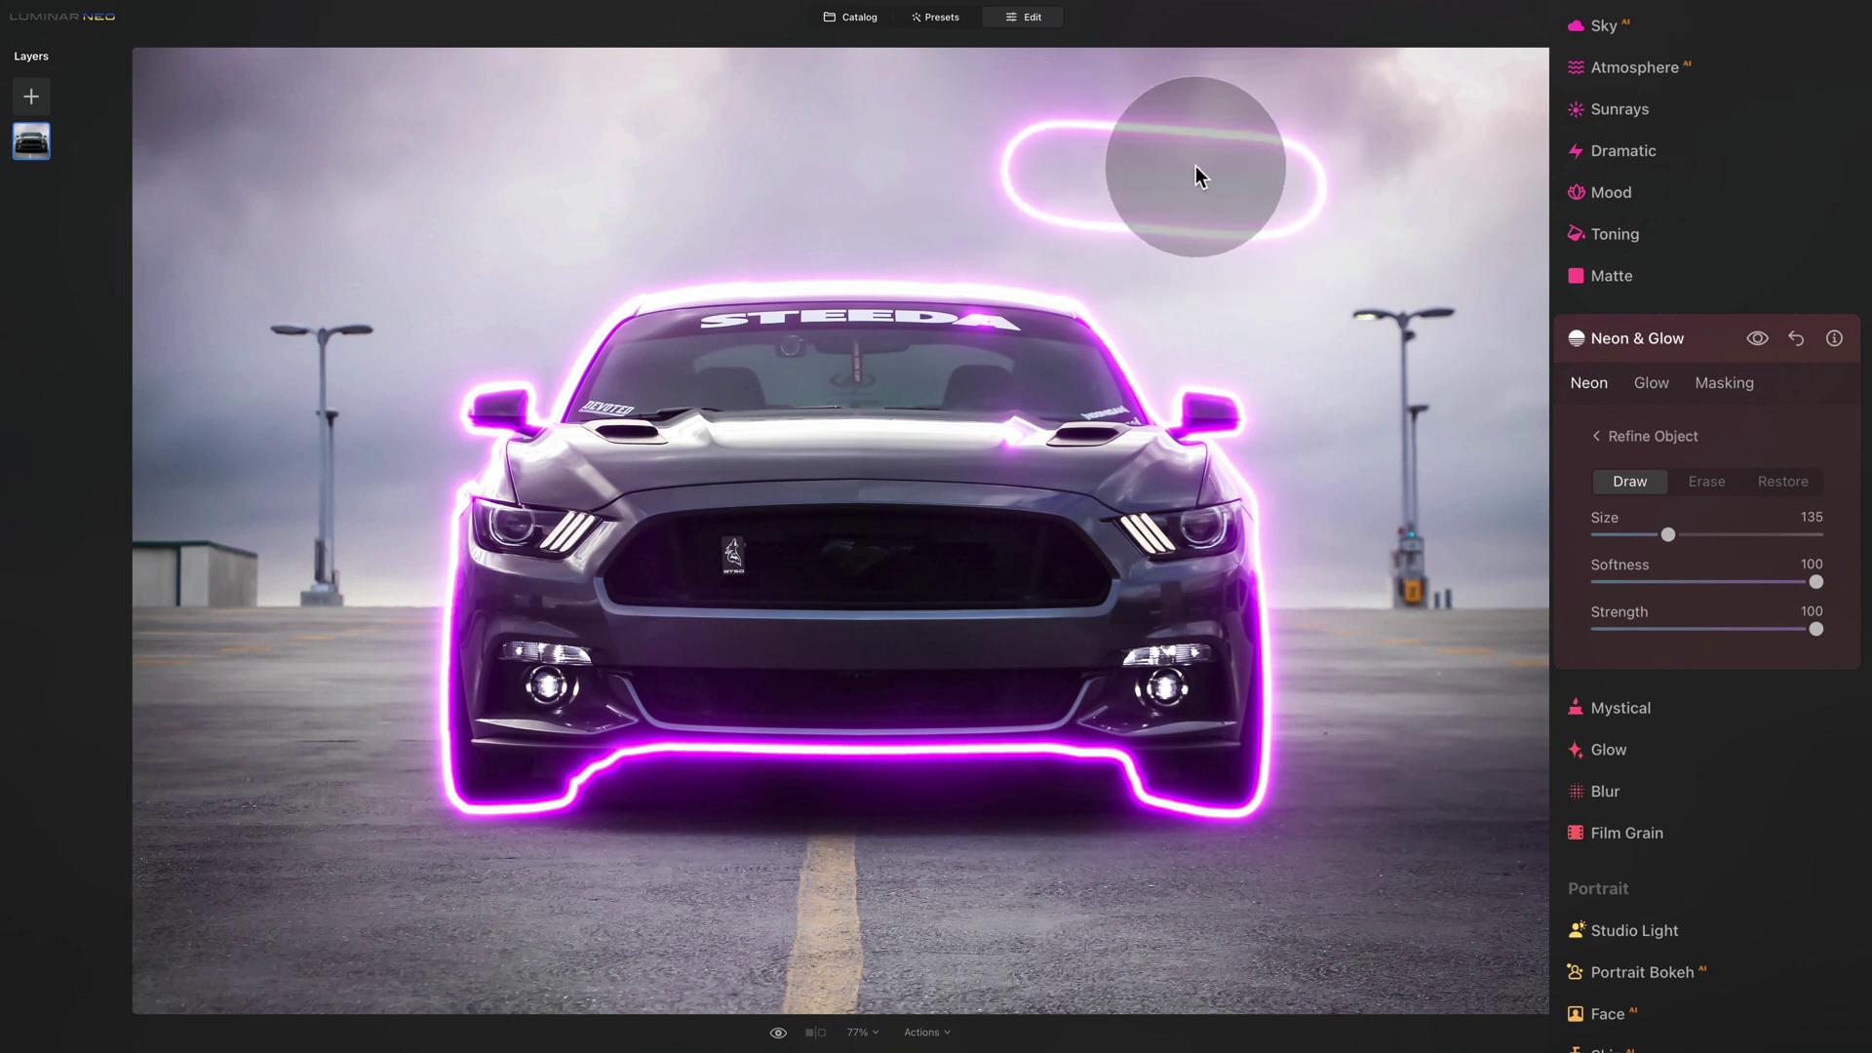
pyautogui.click(1709, 482)
pyautogui.moveTo(1293, 241)
pyautogui.mouseDown()
pyautogui.moveTo(1280, 144)
pyautogui.moveTo(1257, 232)
pyautogui.moveTo(1209, 97)
pyautogui.moveTo(1190, 231)
pyautogui.moveTo(1217, 191)
pyautogui.mouseUp()
pyautogui.moveTo(969, 113)
pyautogui.mouseDown()
pyautogui.moveTo(1178, 152)
pyautogui.moveTo(1017, 176)
pyautogui.moveTo(1087, 213)
pyautogui.moveTo(1038, 213)
pyautogui.moveTo(1314, 243)
pyautogui.mouseUp()
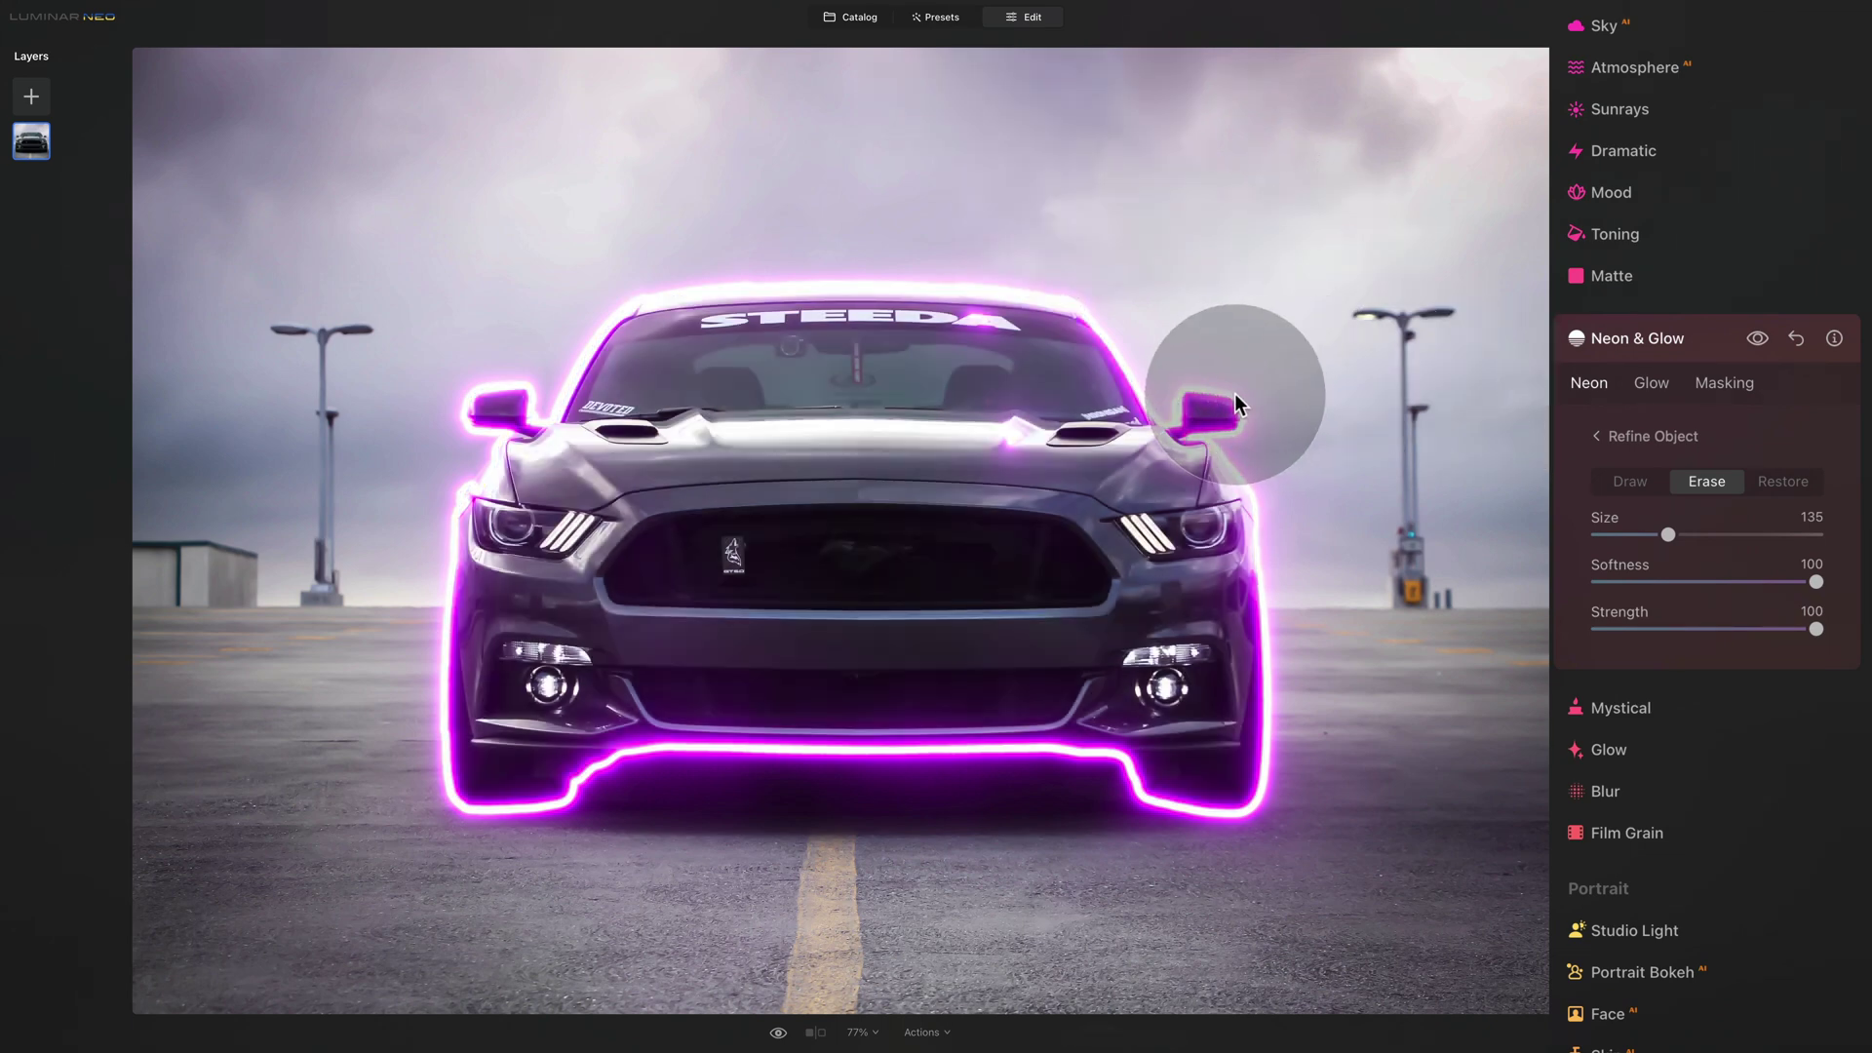
# Try erasing the car's right-hand side mirror from the neon outline, restore it with the brush, and leave Refine Object.
pyautogui.moveTo(1206, 417)
pyautogui.mouseDown()
pyautogui.moveTo(1225, 450)
pyautogui.moveTo(1195, 408)
pyautogui.moveTo(1224, 435)
pyautogui.moveTo(1412, 475)
pyautogui.mouseUp()
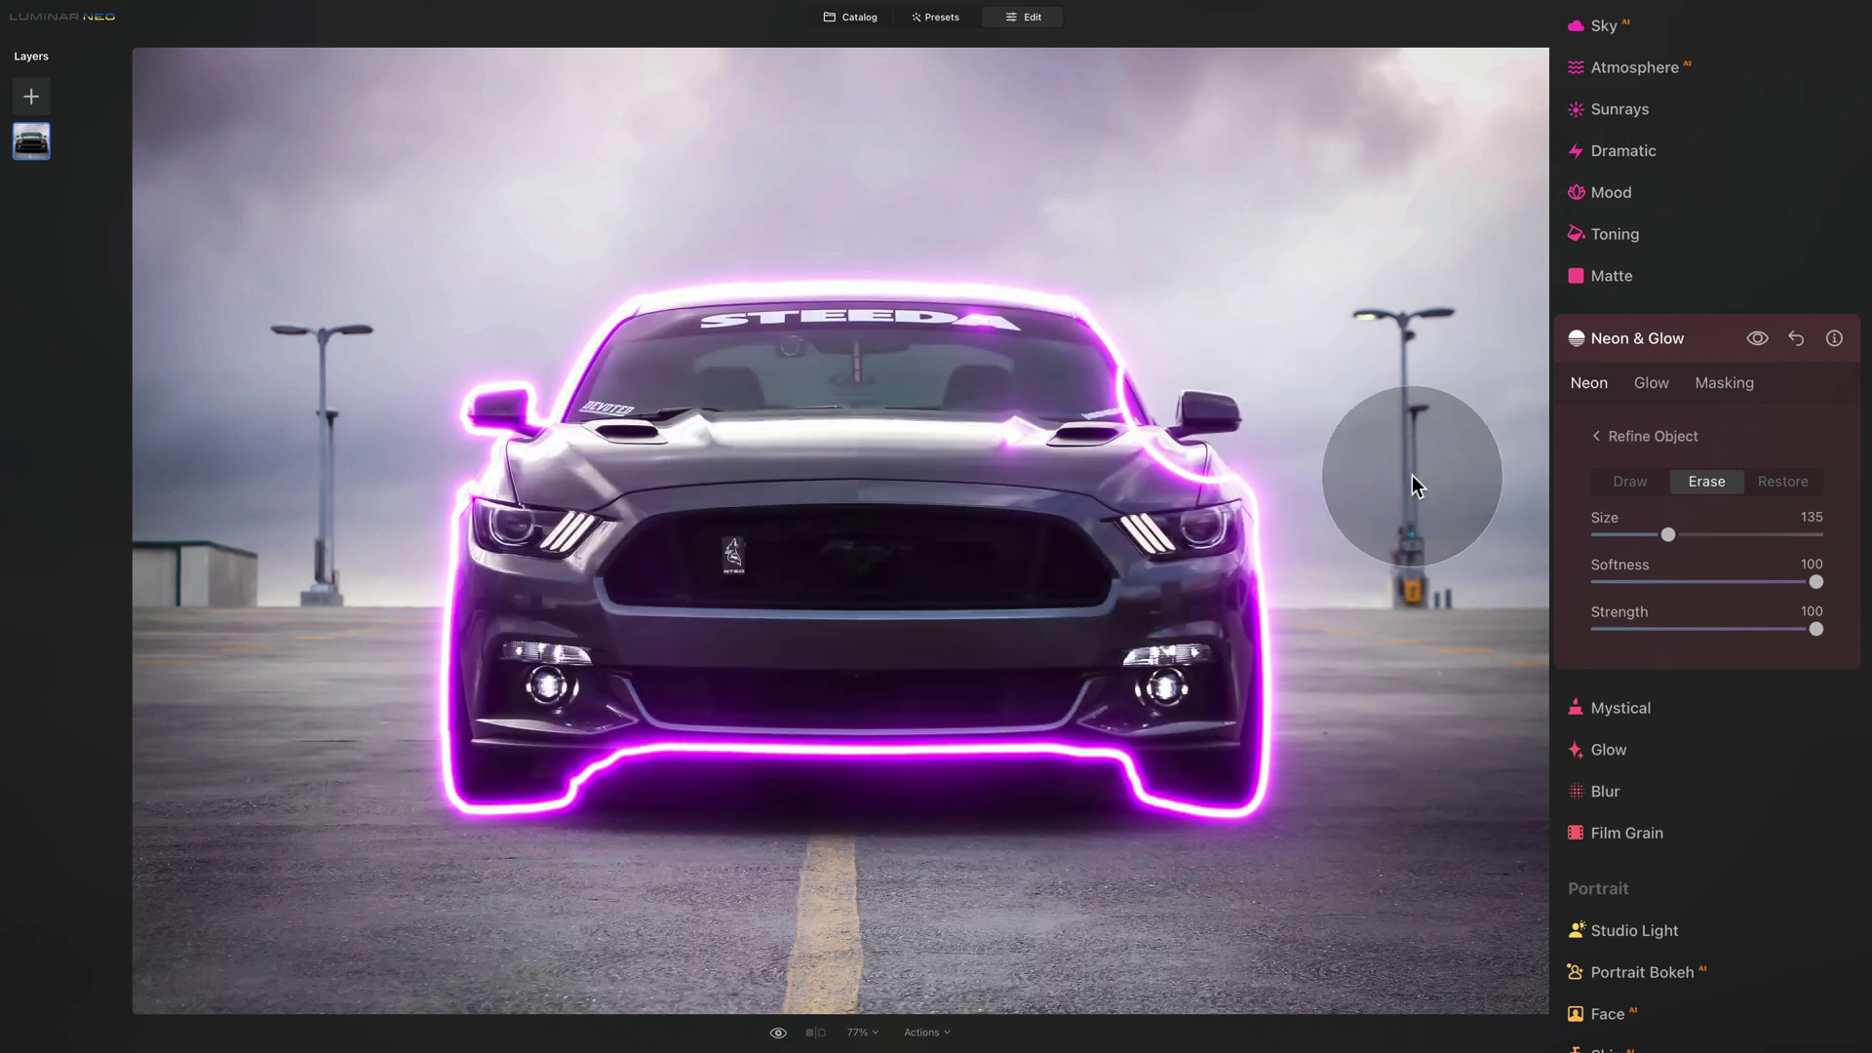
pyautogui.click(1763, 483)
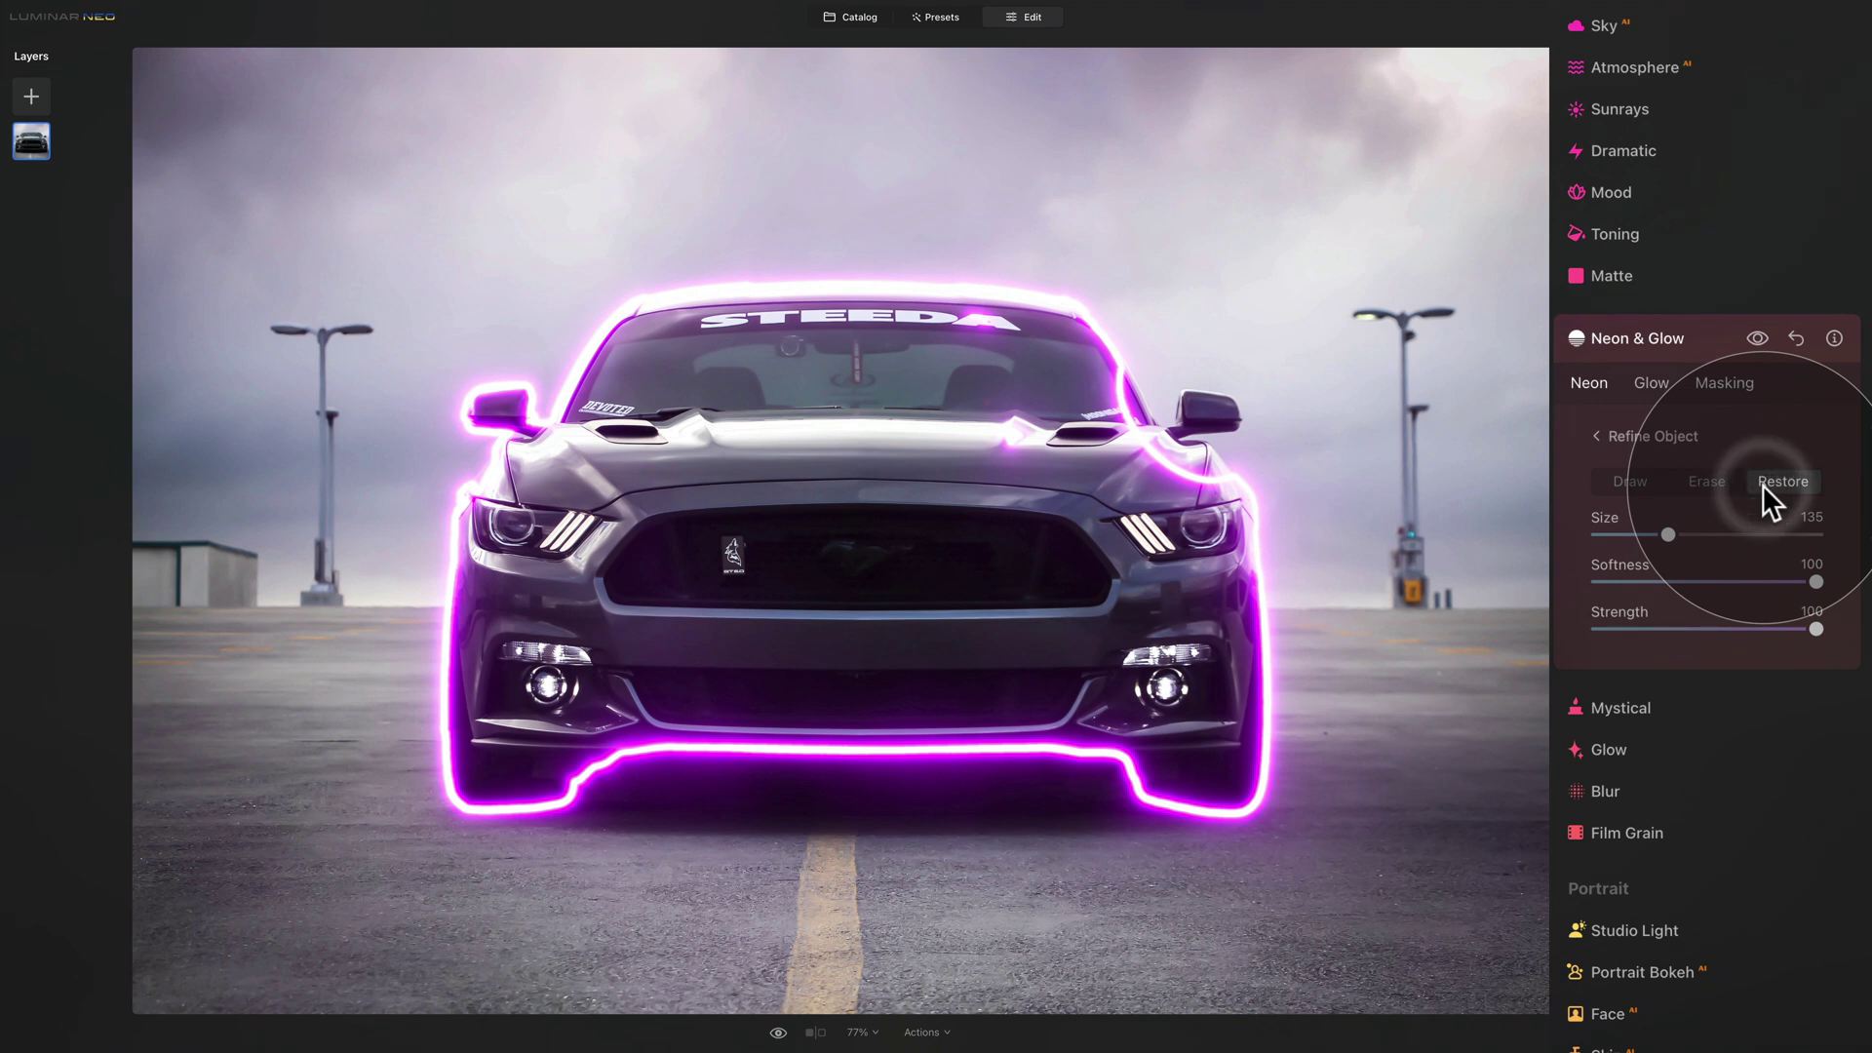
pyautogui.moveTo(1188, 408)
pyautogui.mouseDown()
pyautogui.moveTo(1255, 450)
pyautogui.moveTo(1166, 383)
pyautogui.moveTo(1218, 444)
pyautogui.moveTo(1129, 362)
pyautogui.moveTo(1245, 464)
pyautogui.moveTo(1191, 352)
pyautogui.moveTo(1279, 460)
pyautogui.mouseUp()
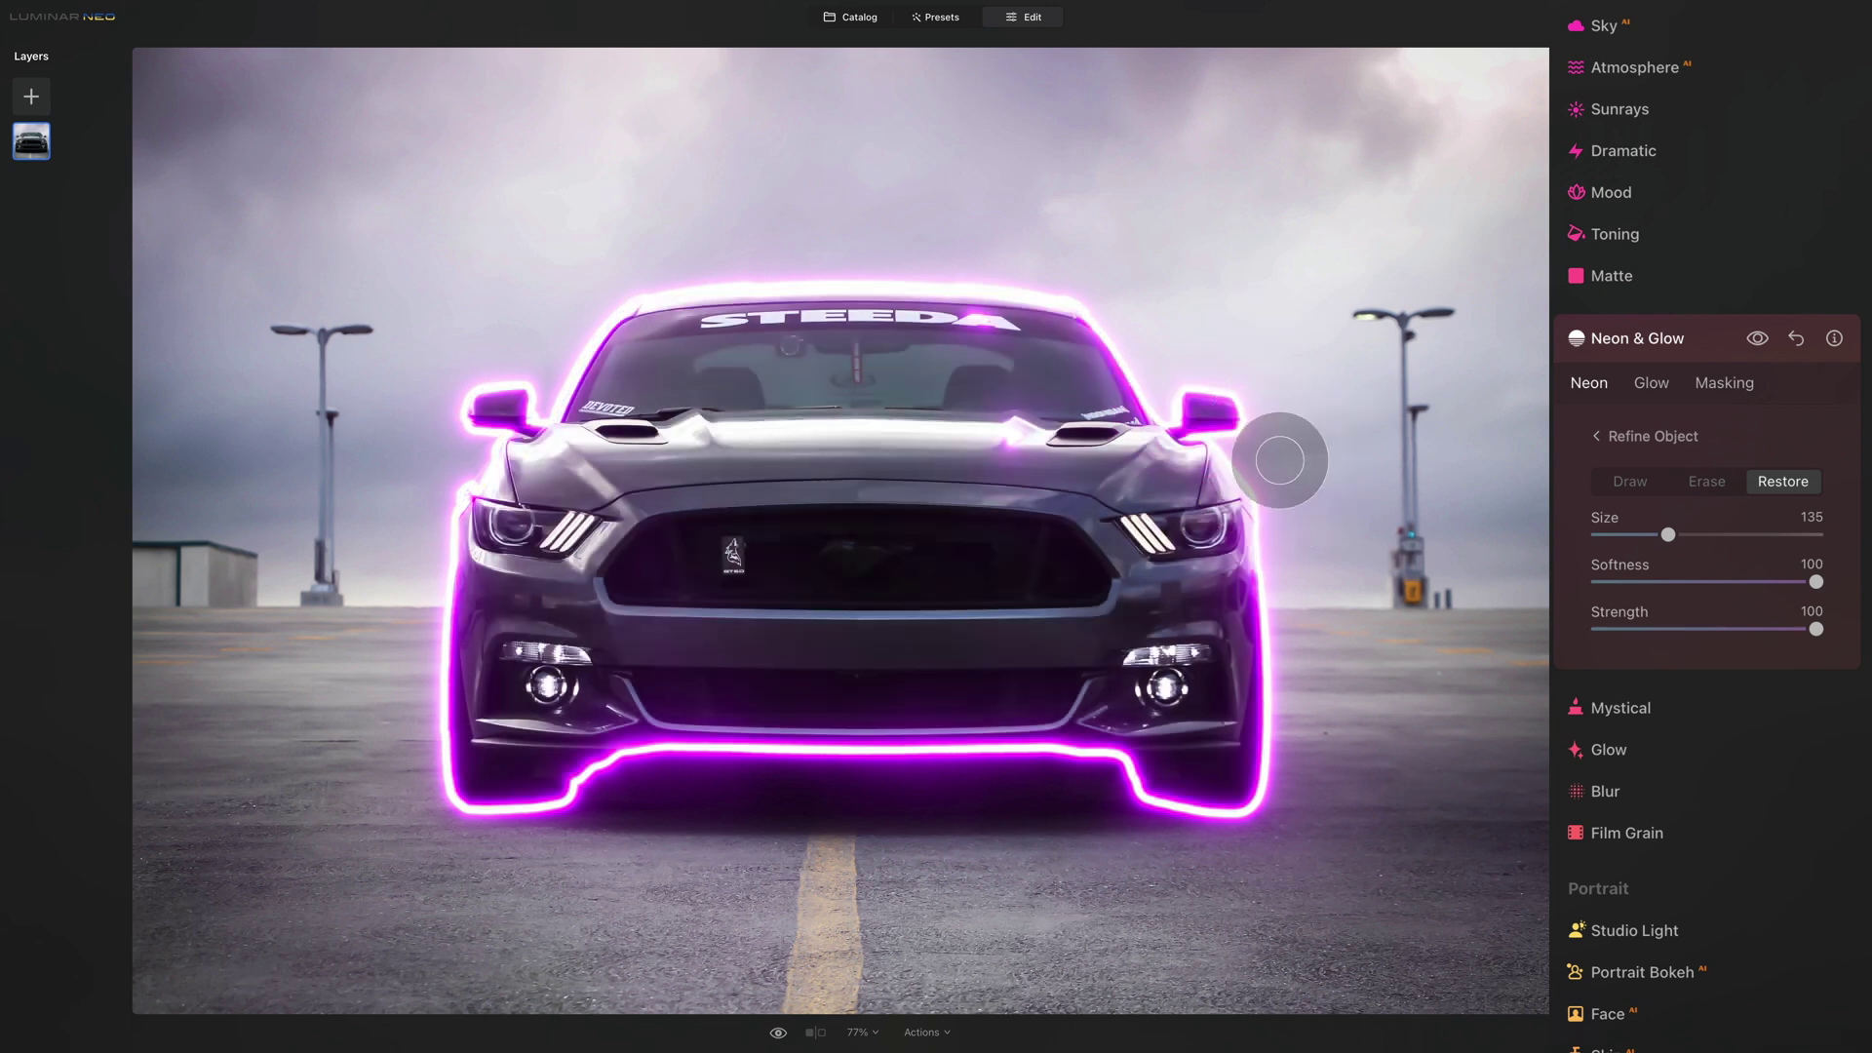
pyautogui.click(1672, 434)
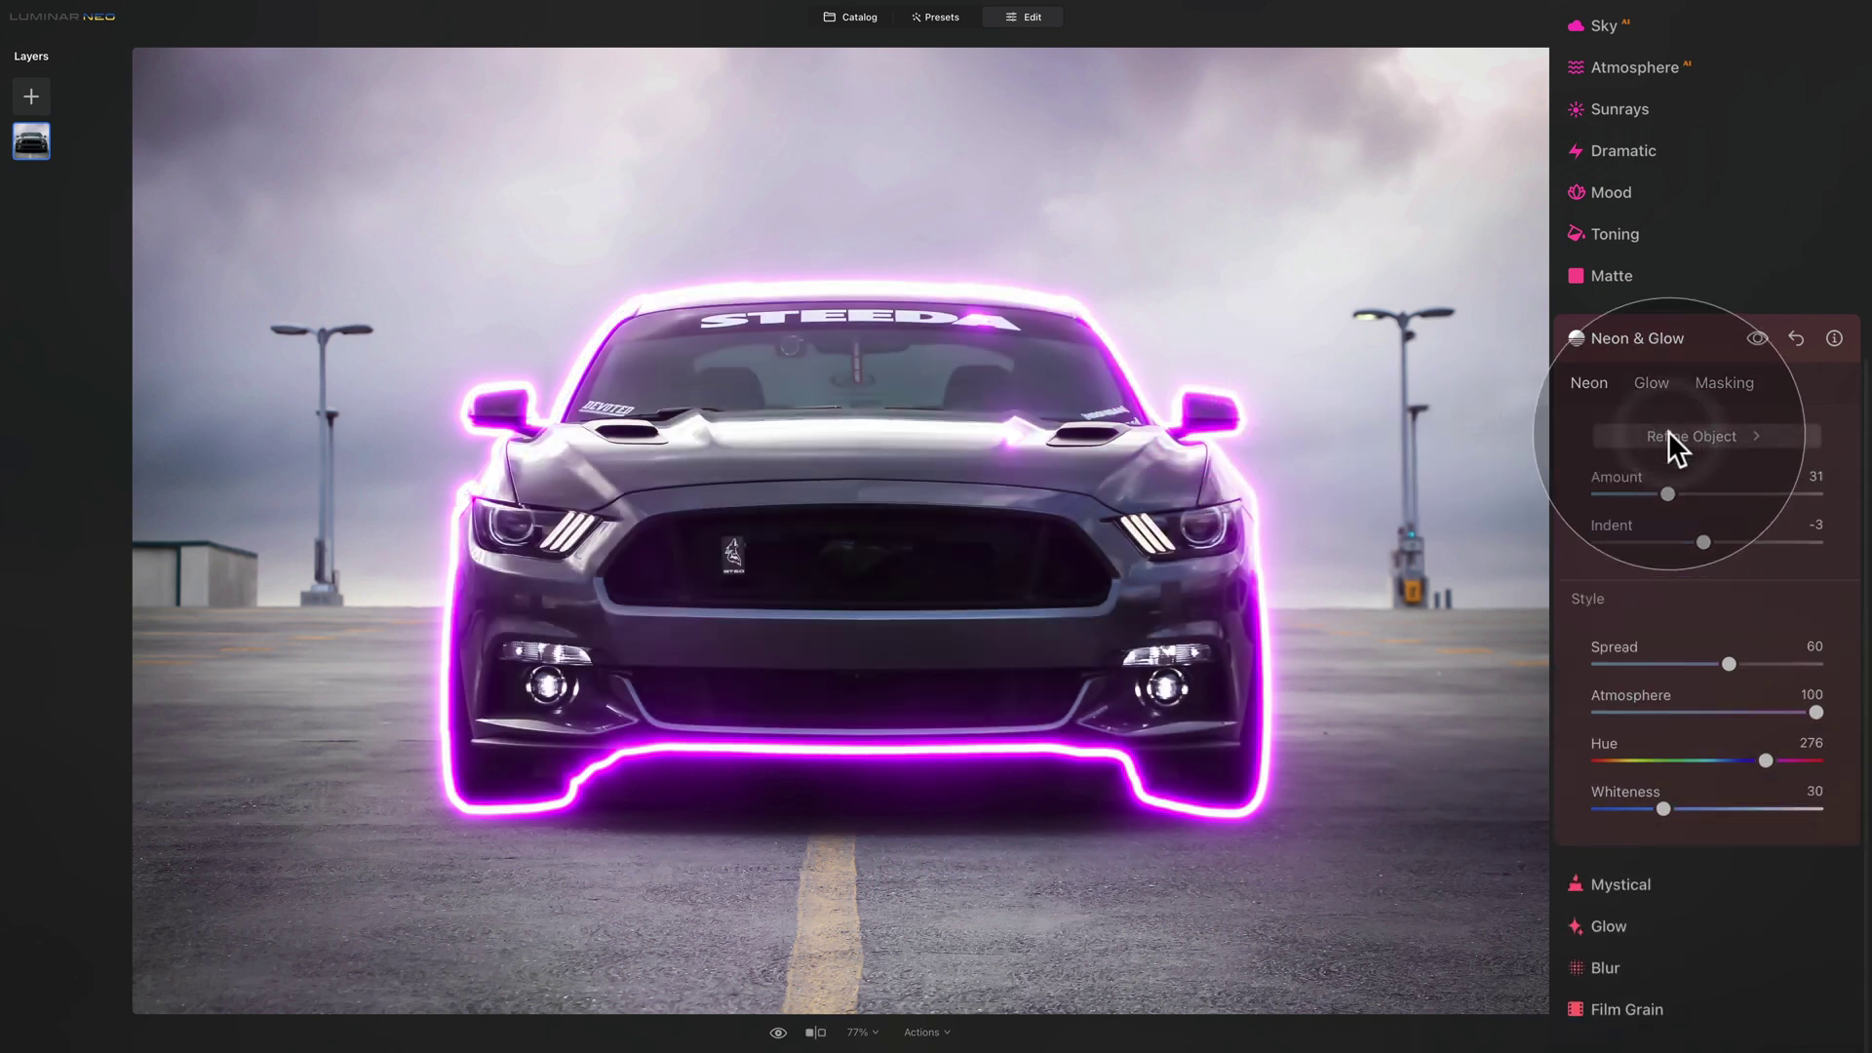
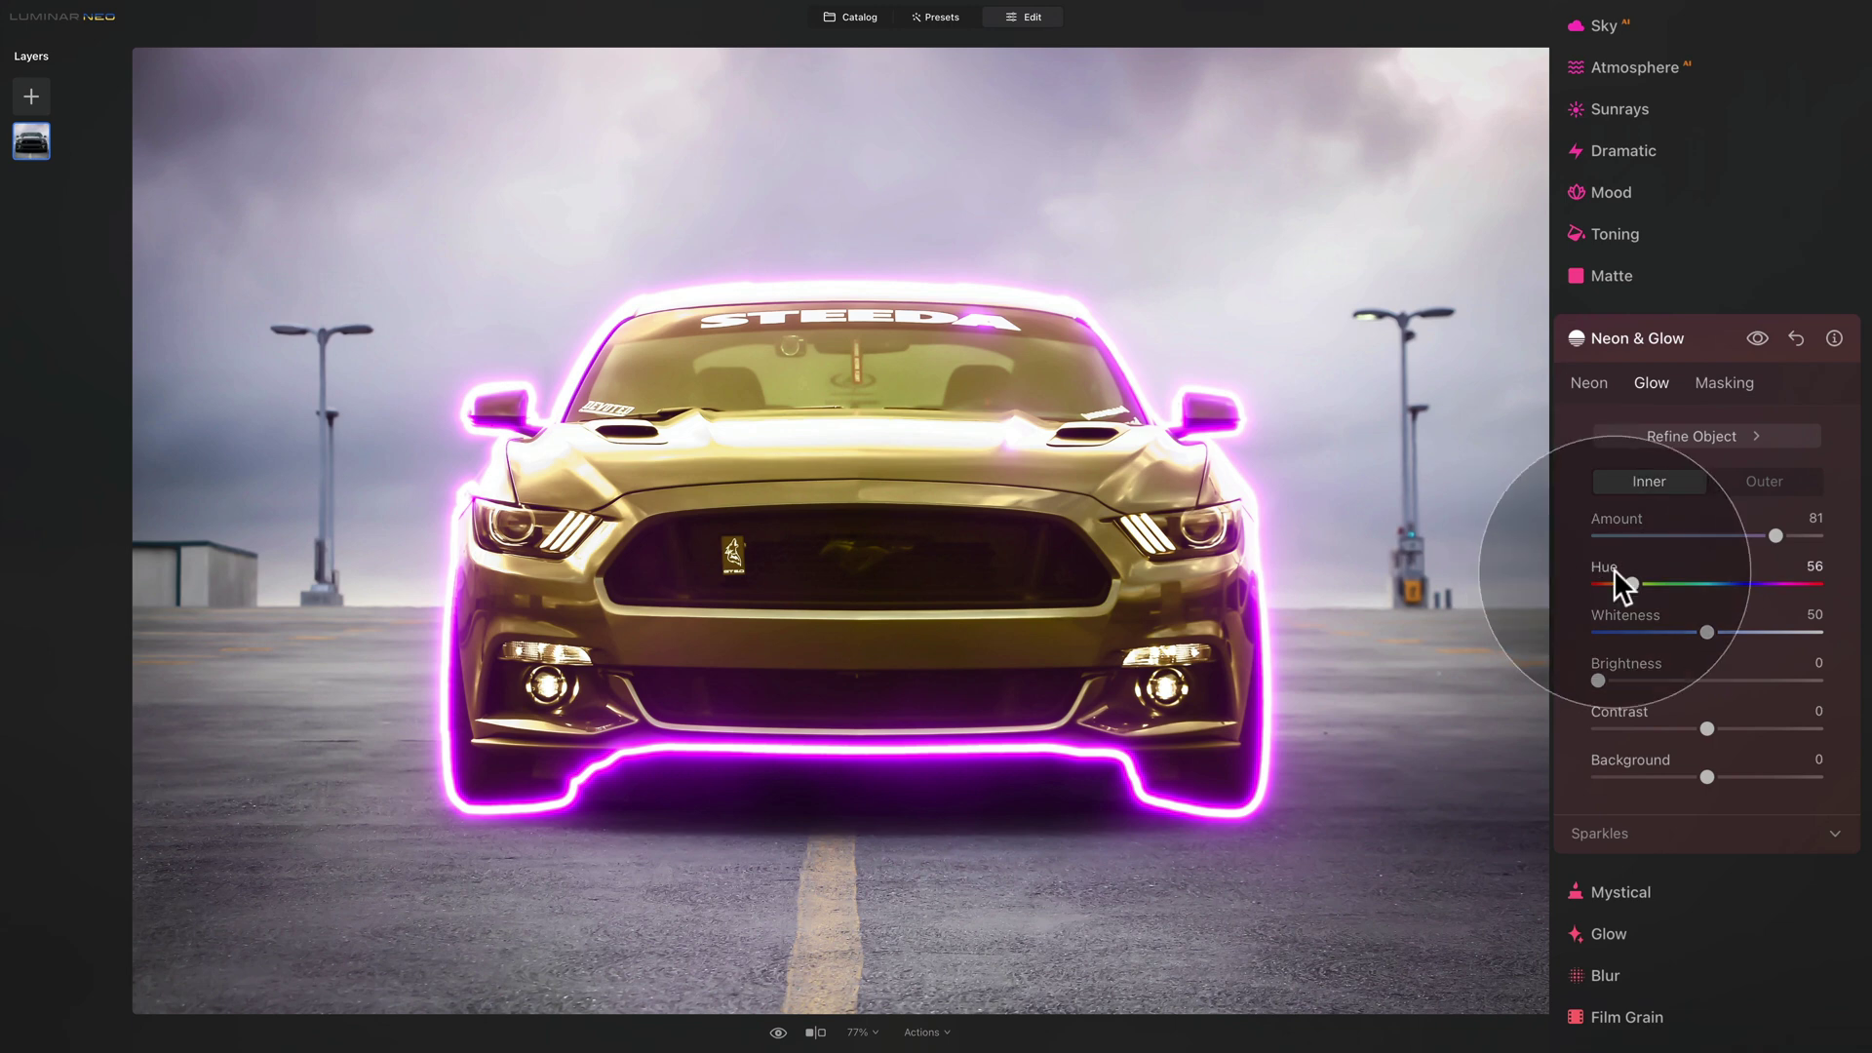
# Set the Hue of the car's Inner glow to 281.
pyautogui.moveTo(1632, 583); pyautogui.dragTo(1767, 583)
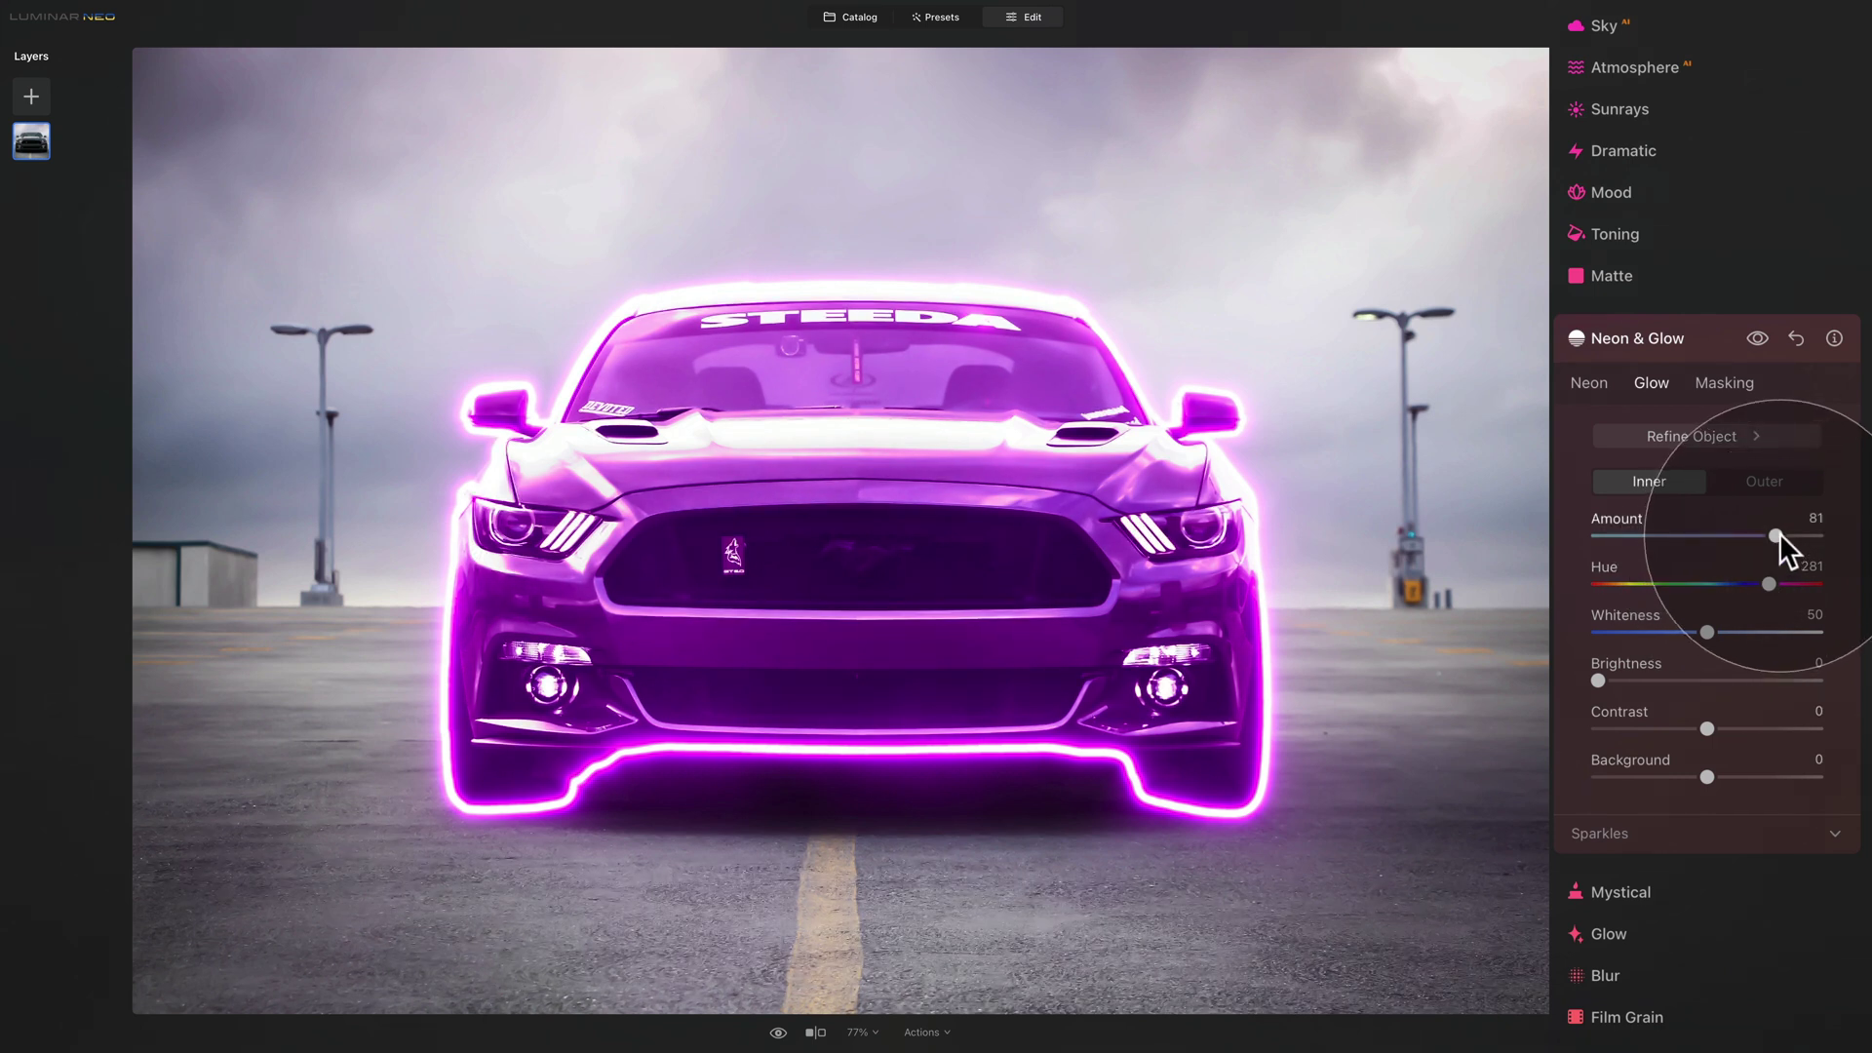
# Set the Amount of the car's Inner glow to 57.
pyautogui.moveTo(1776, 535); pyautogui.dragTo(1718, 532)
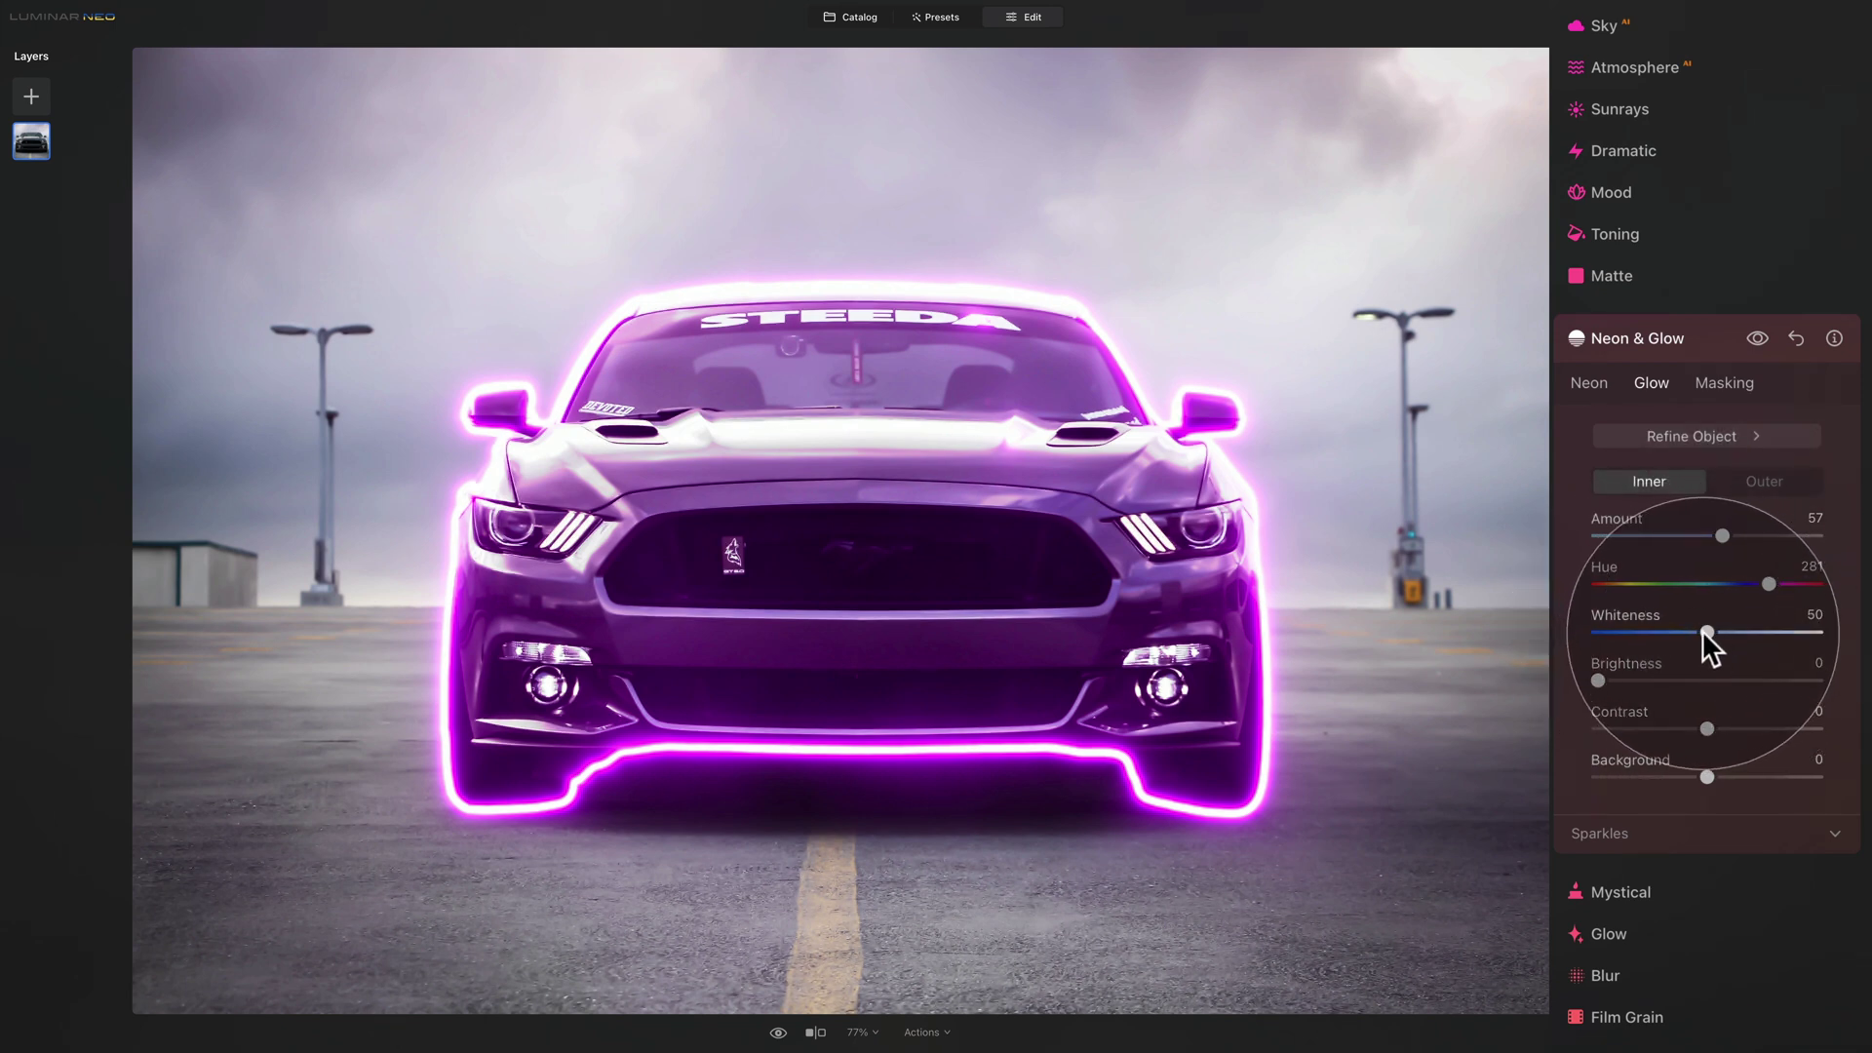
# Try Whiteness 89, Brightness 47 and Contrast 11 on the Inner glow, resetting each one to its default.
pyautogui.moveTo(1702, 631); pyautogui.dragTo(1793, 646)
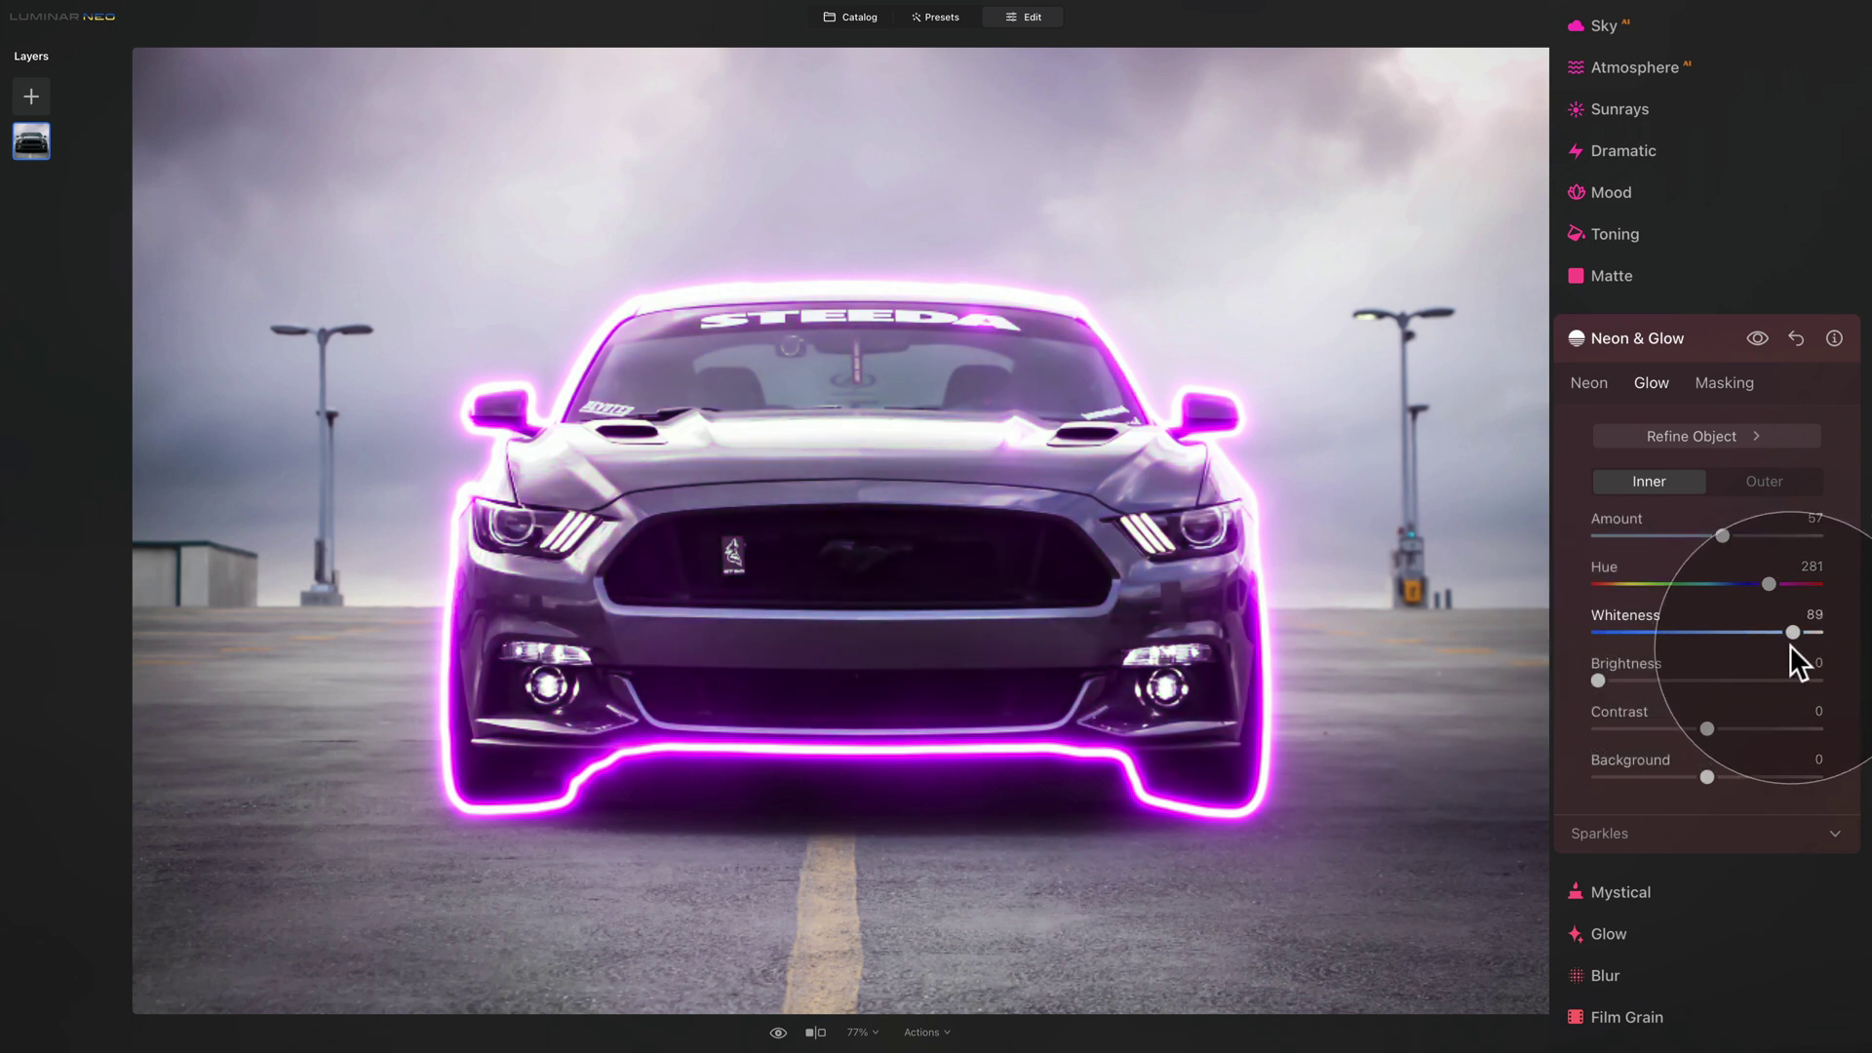
pyautogui.doubleClick(1644, 613)
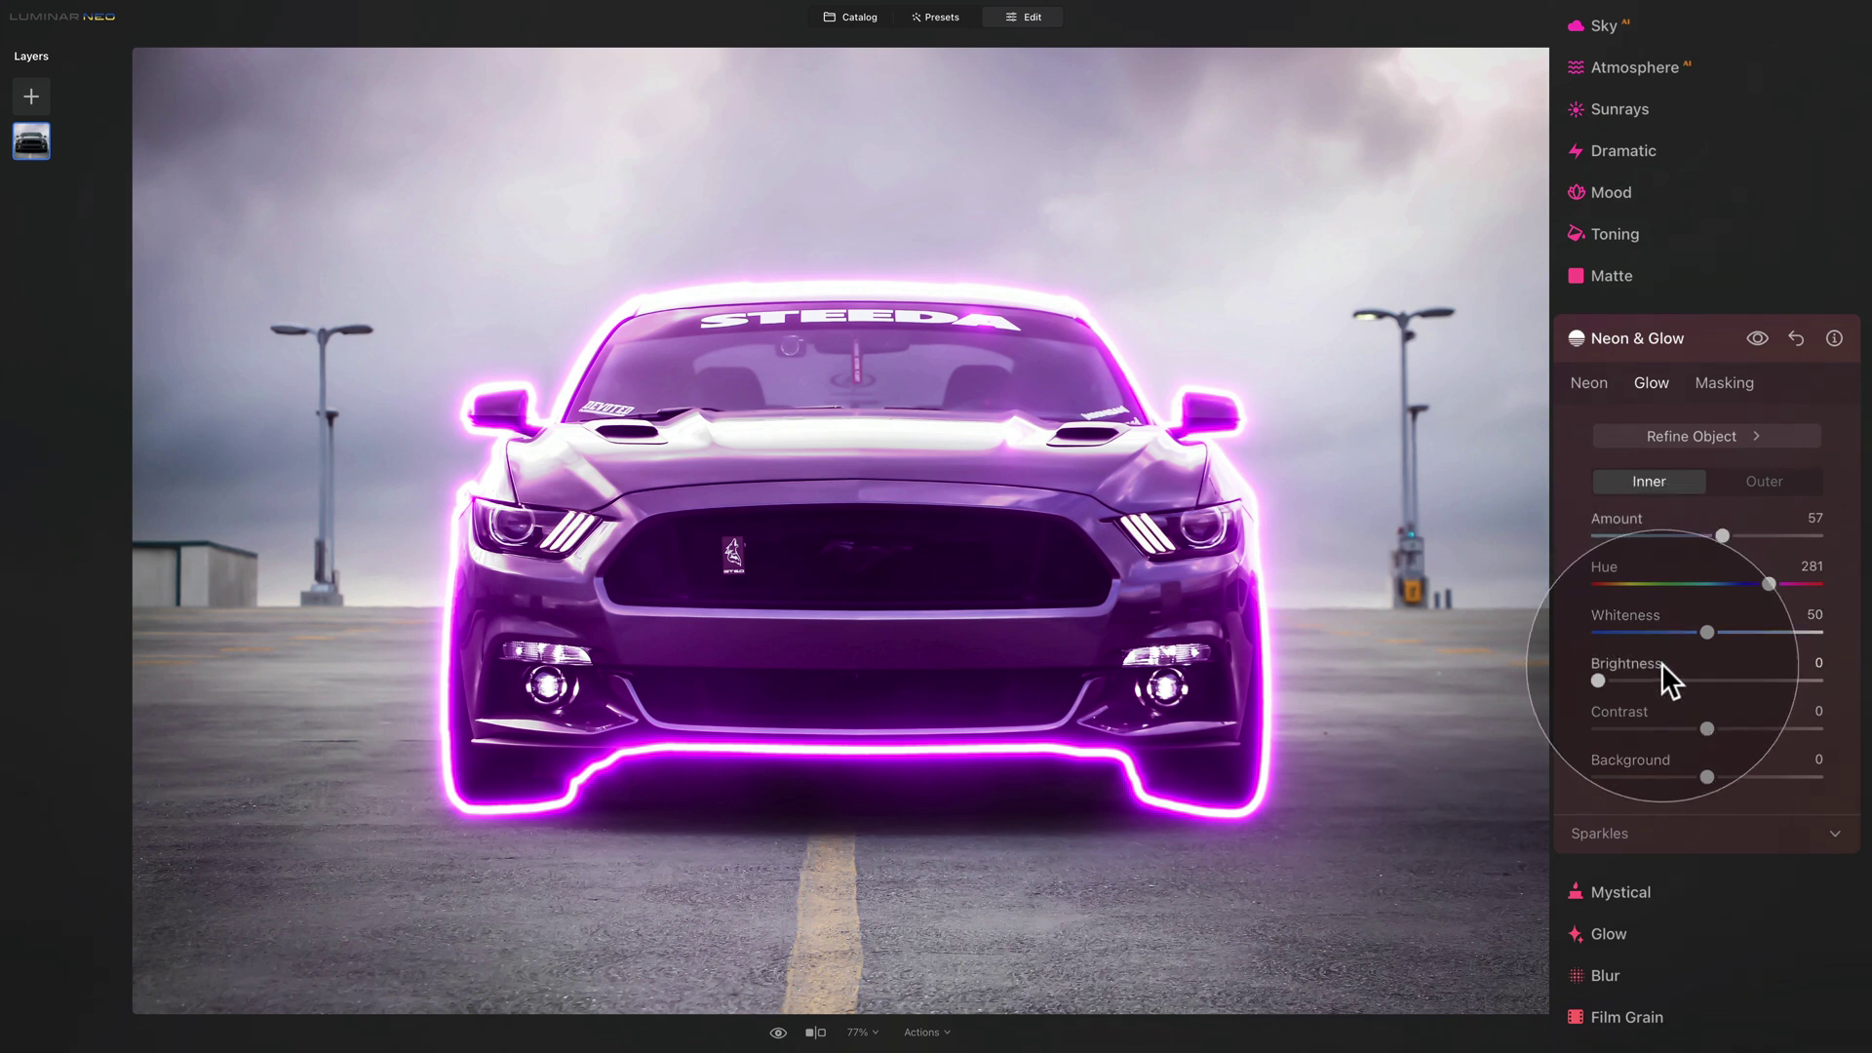
pyautogui.moveTo(1599, 681); pyautogui.dragTo(1704, 680)
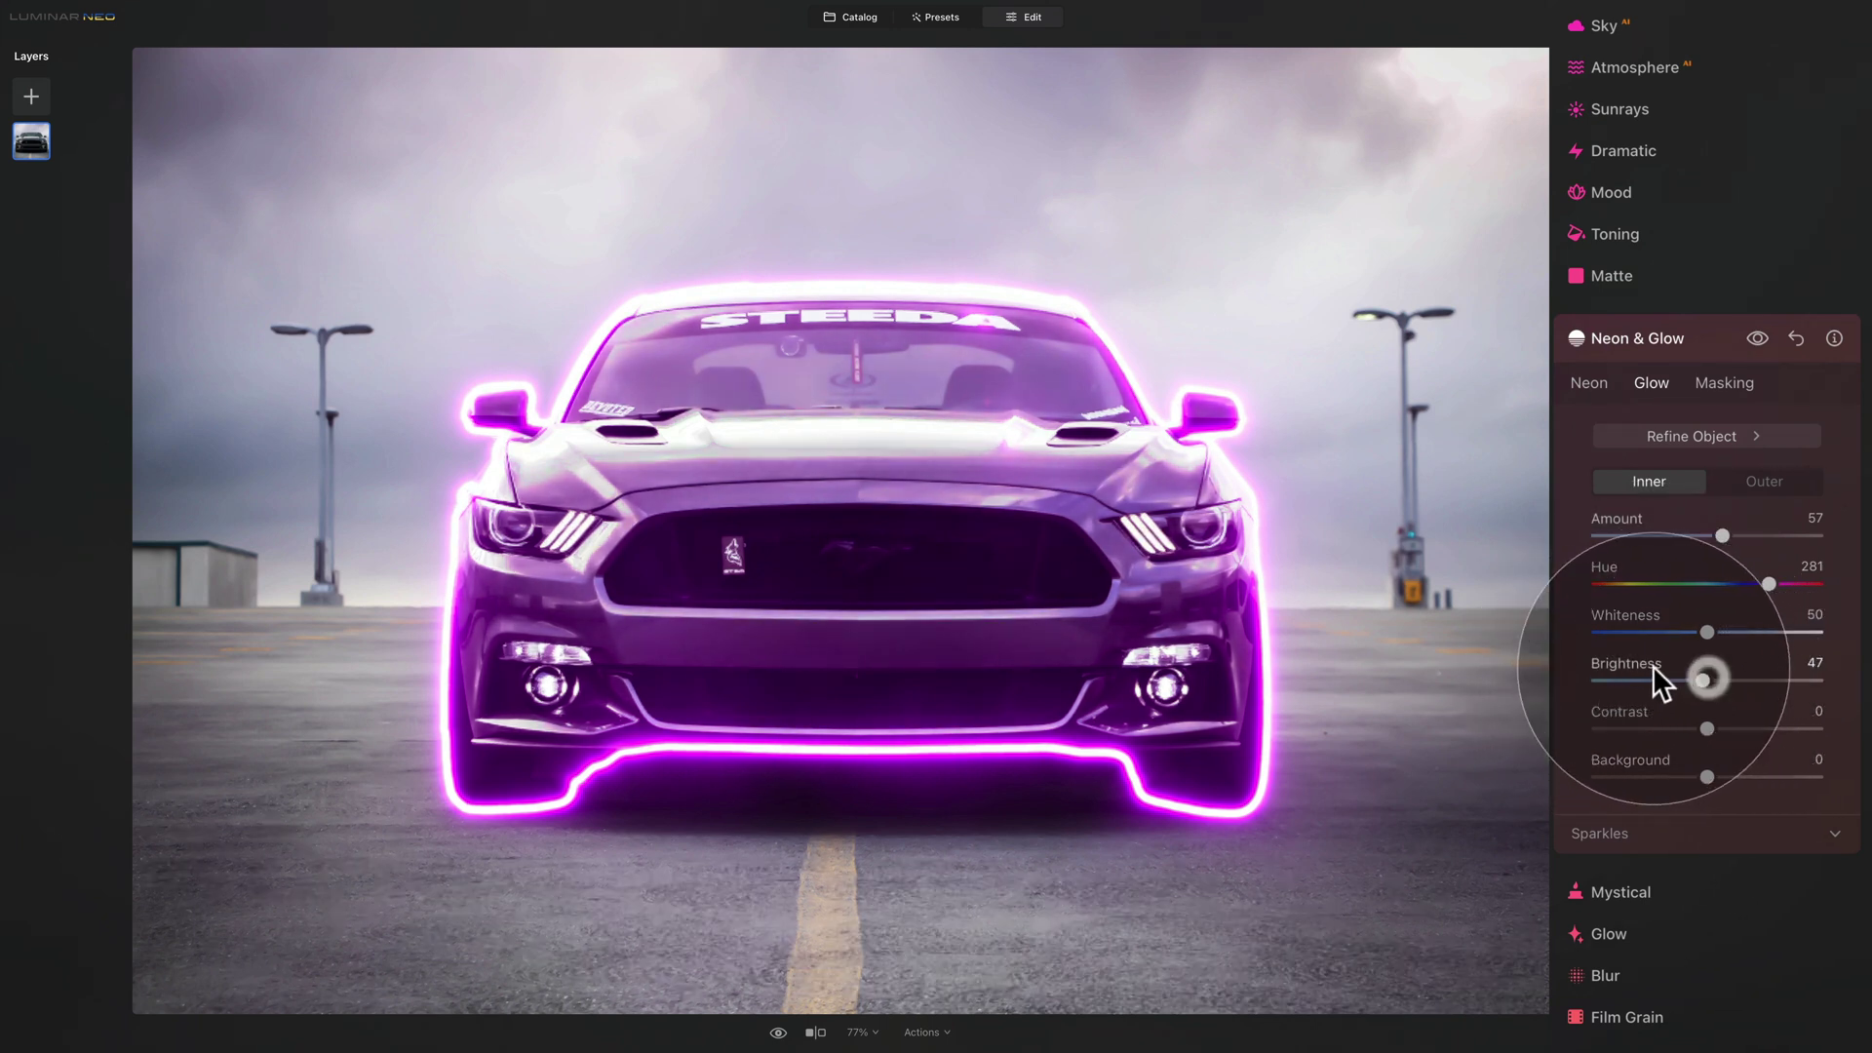
pyautogui.doubleClick(1630, 666)
pyautogui.moveTo(1707, 729)
pyautogui.mouseDown()
pyautogui.moveTo(1788, 726)
pyautogui.moveTo(1719, 728)
pyautogui.mouseUp()
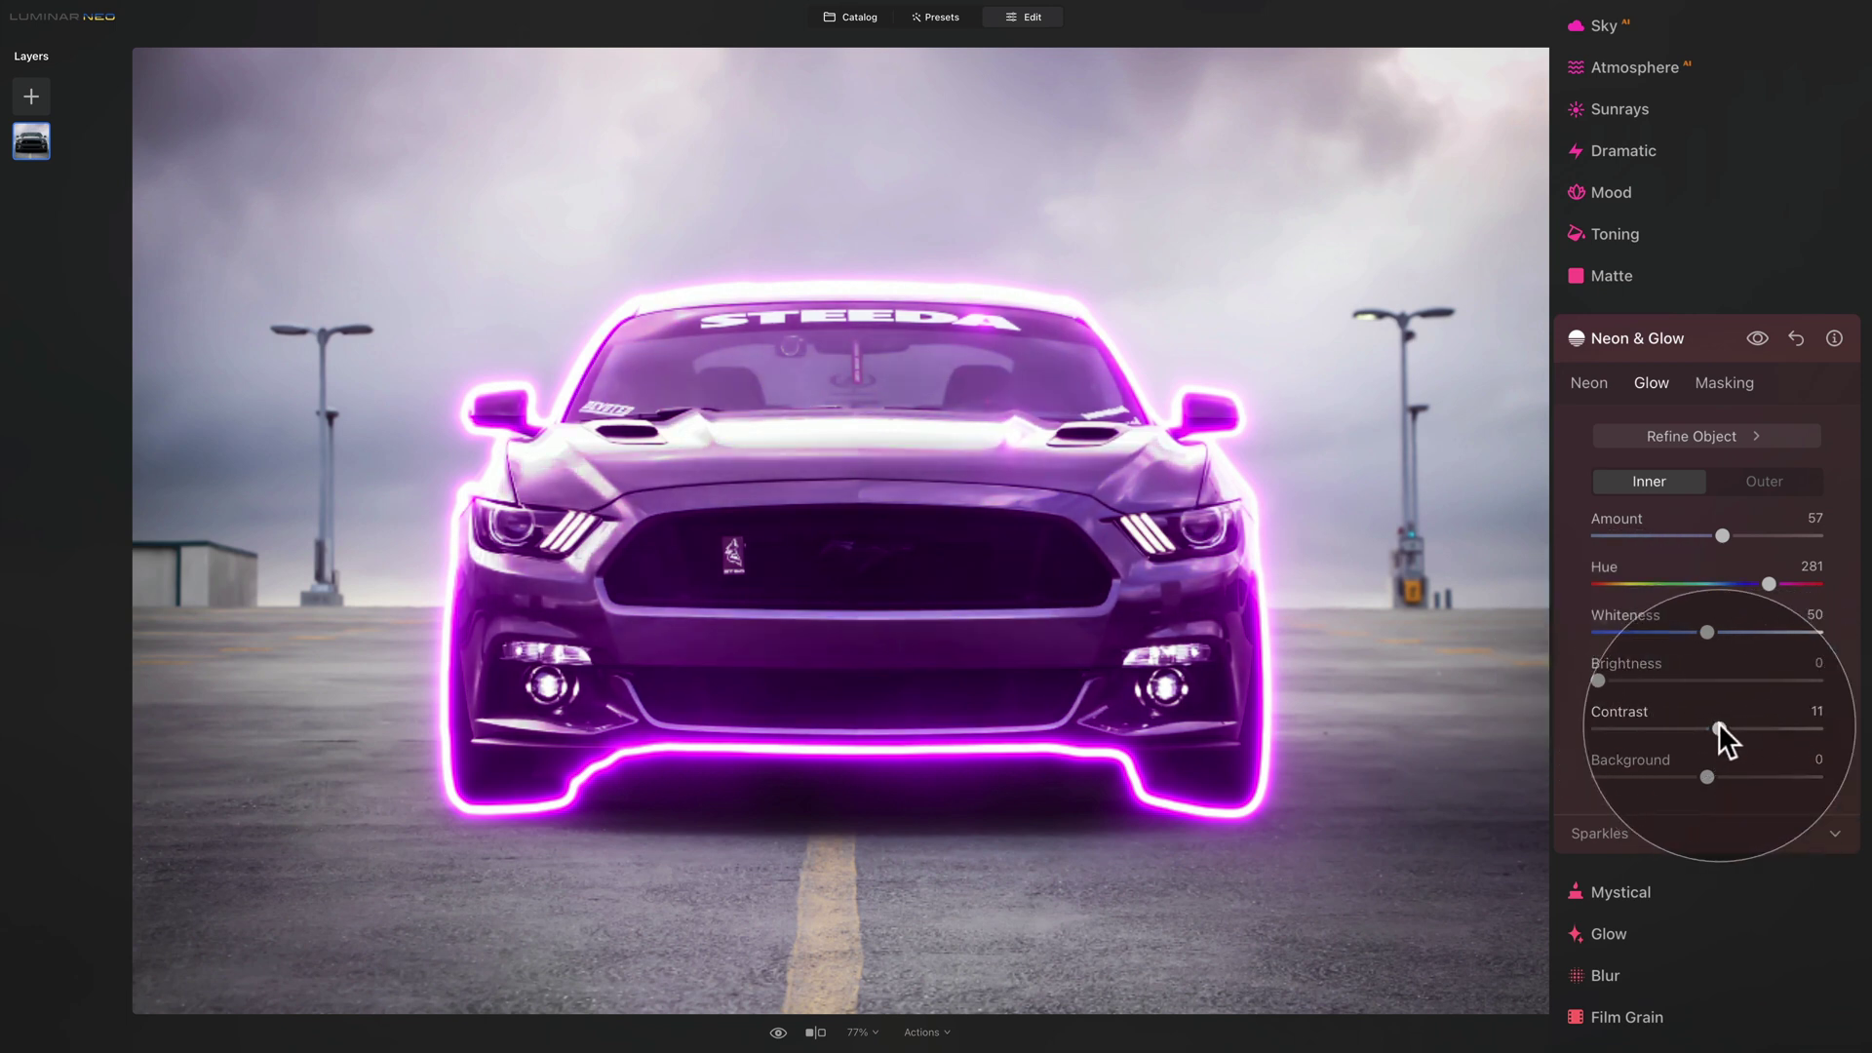
pyautogui.doubleClick(1614, 713)
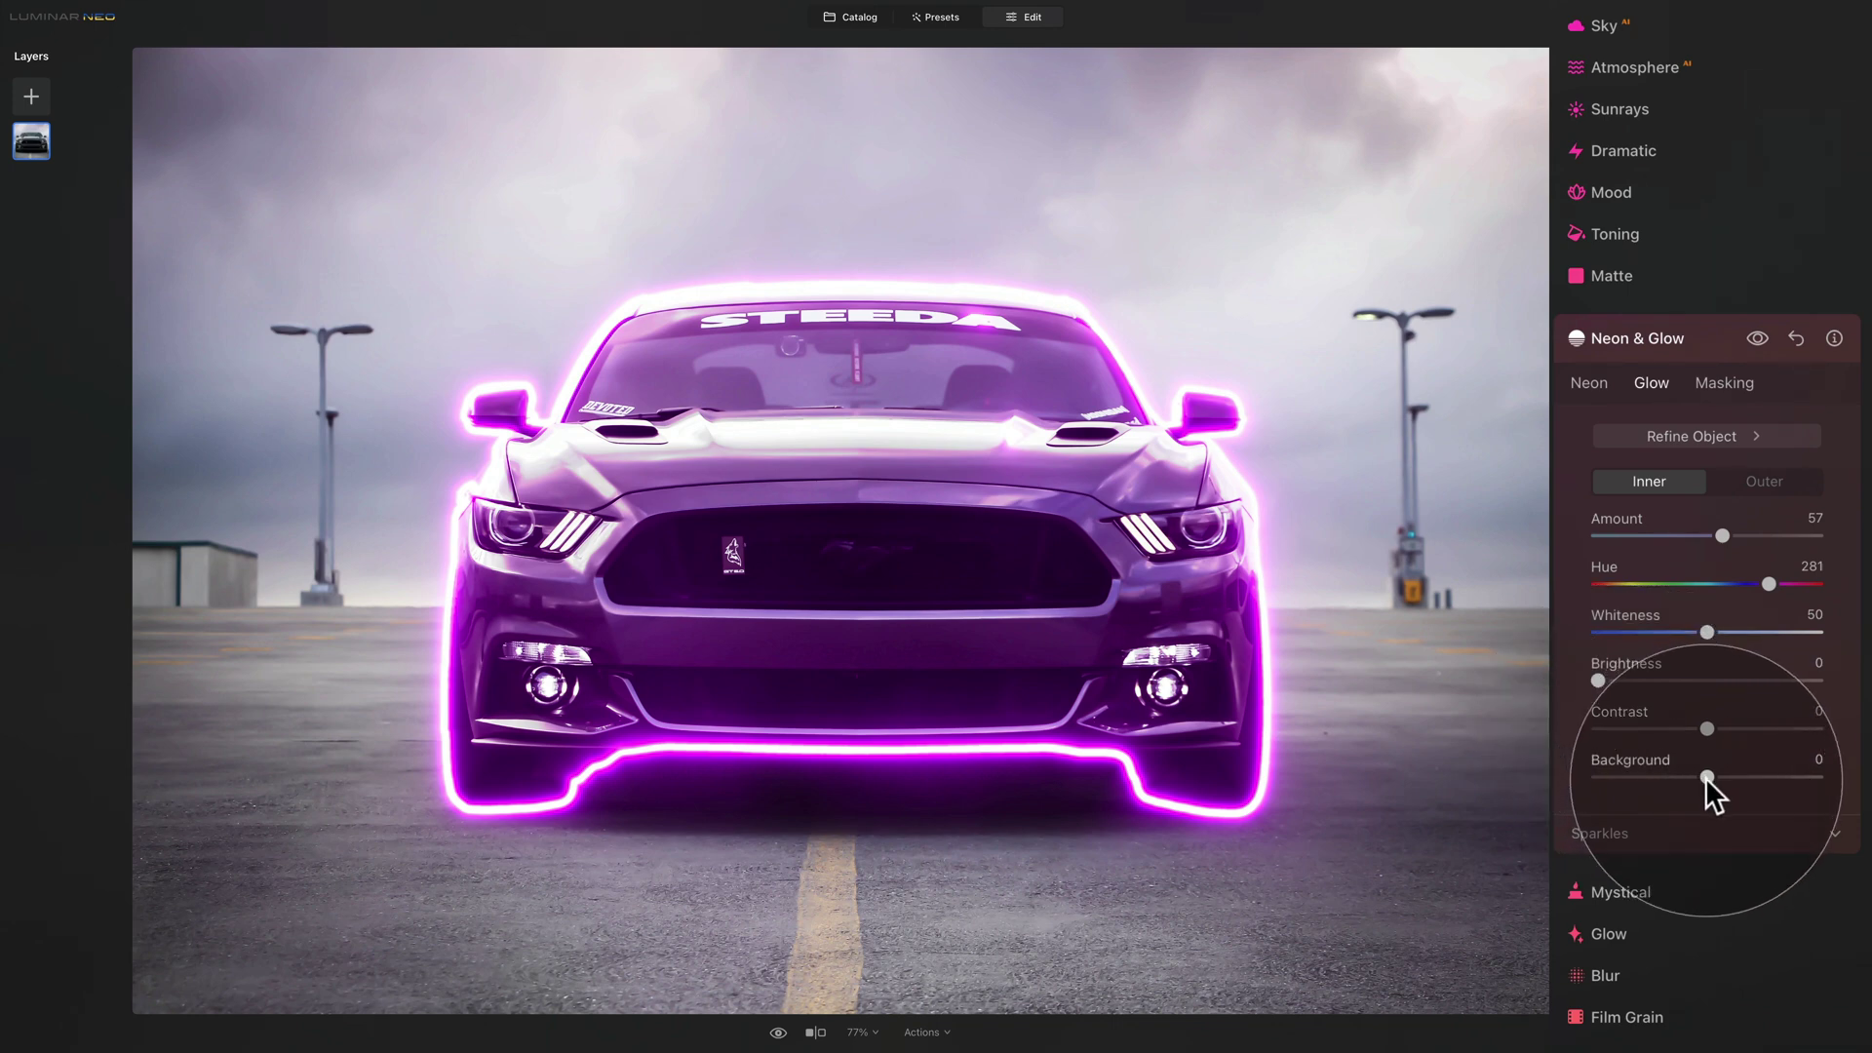
# Try a Background value of 34 for the Inner glow, reset it, and darken the Background to -25.
pyautogui.moveTo(1706, 774); pyautogui.dragTo(1745, 774)
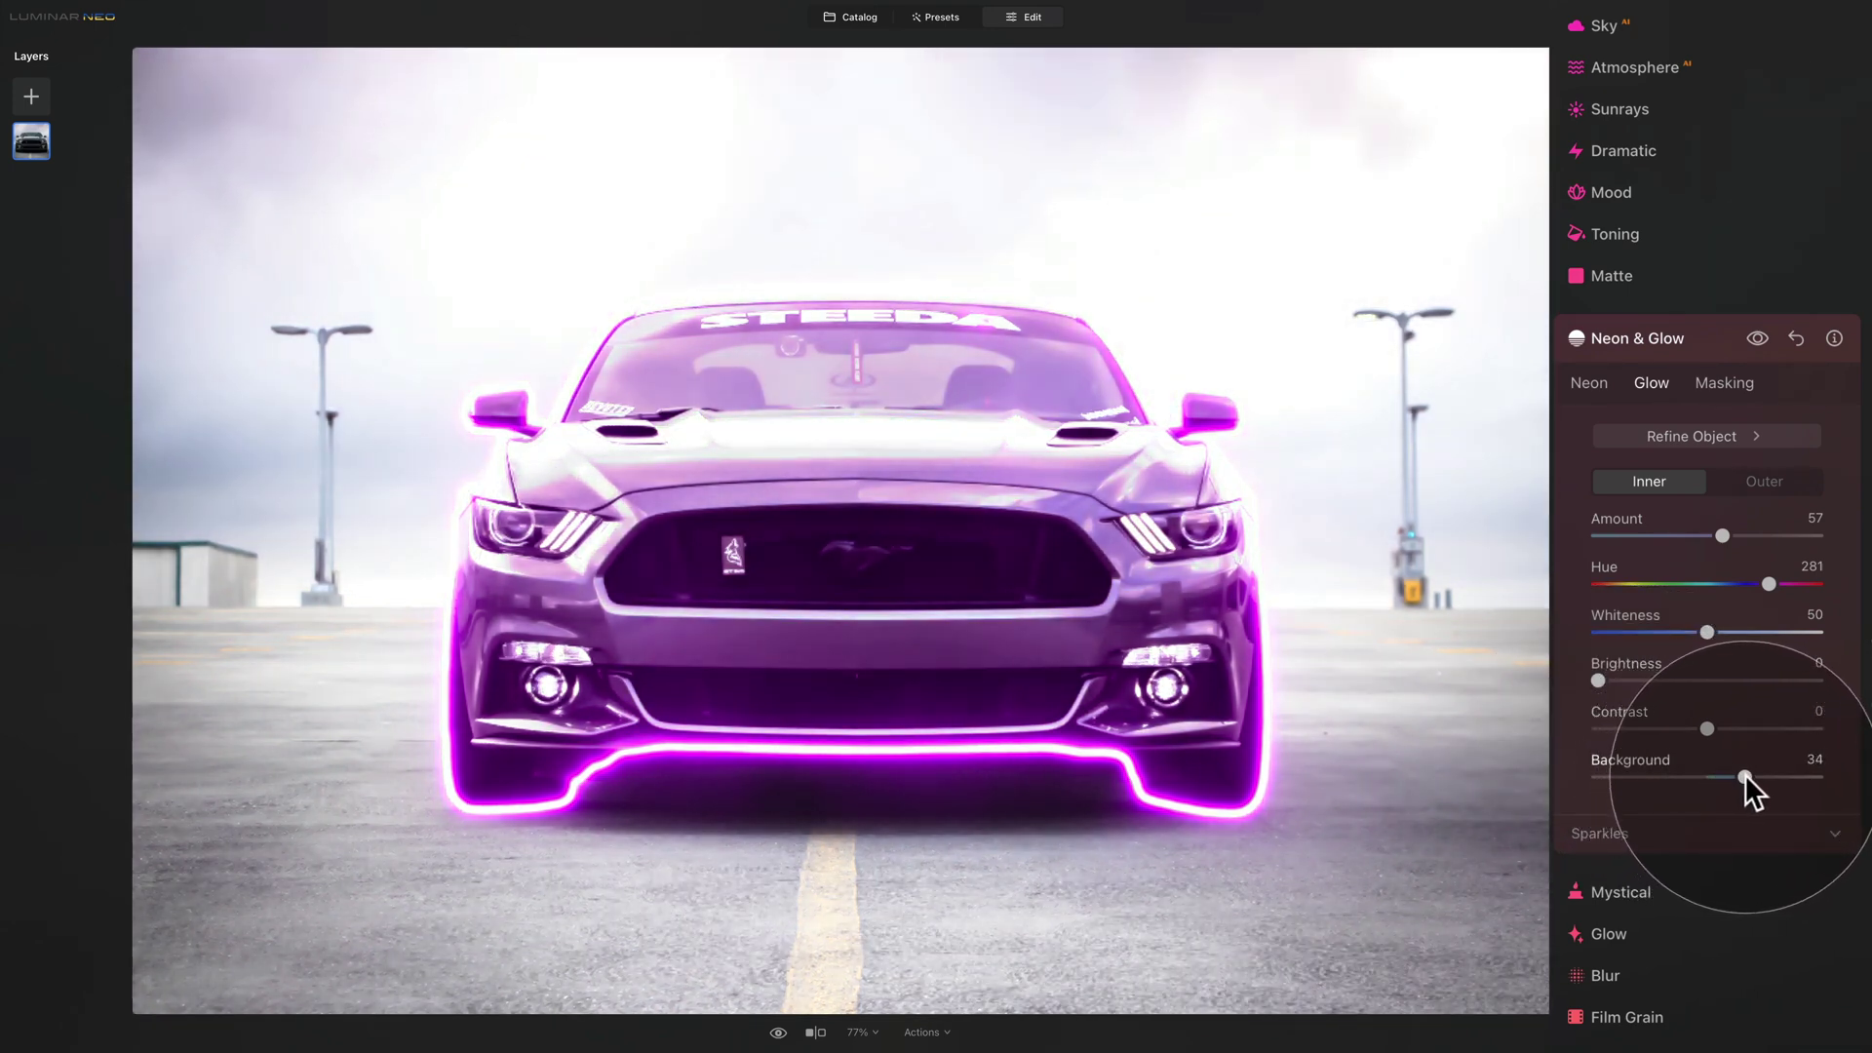
pyautogui.doubleClick(1653, 759)
pyautogui.moveTo(1709, 776); pyautogui.dragTo(1681, 776)
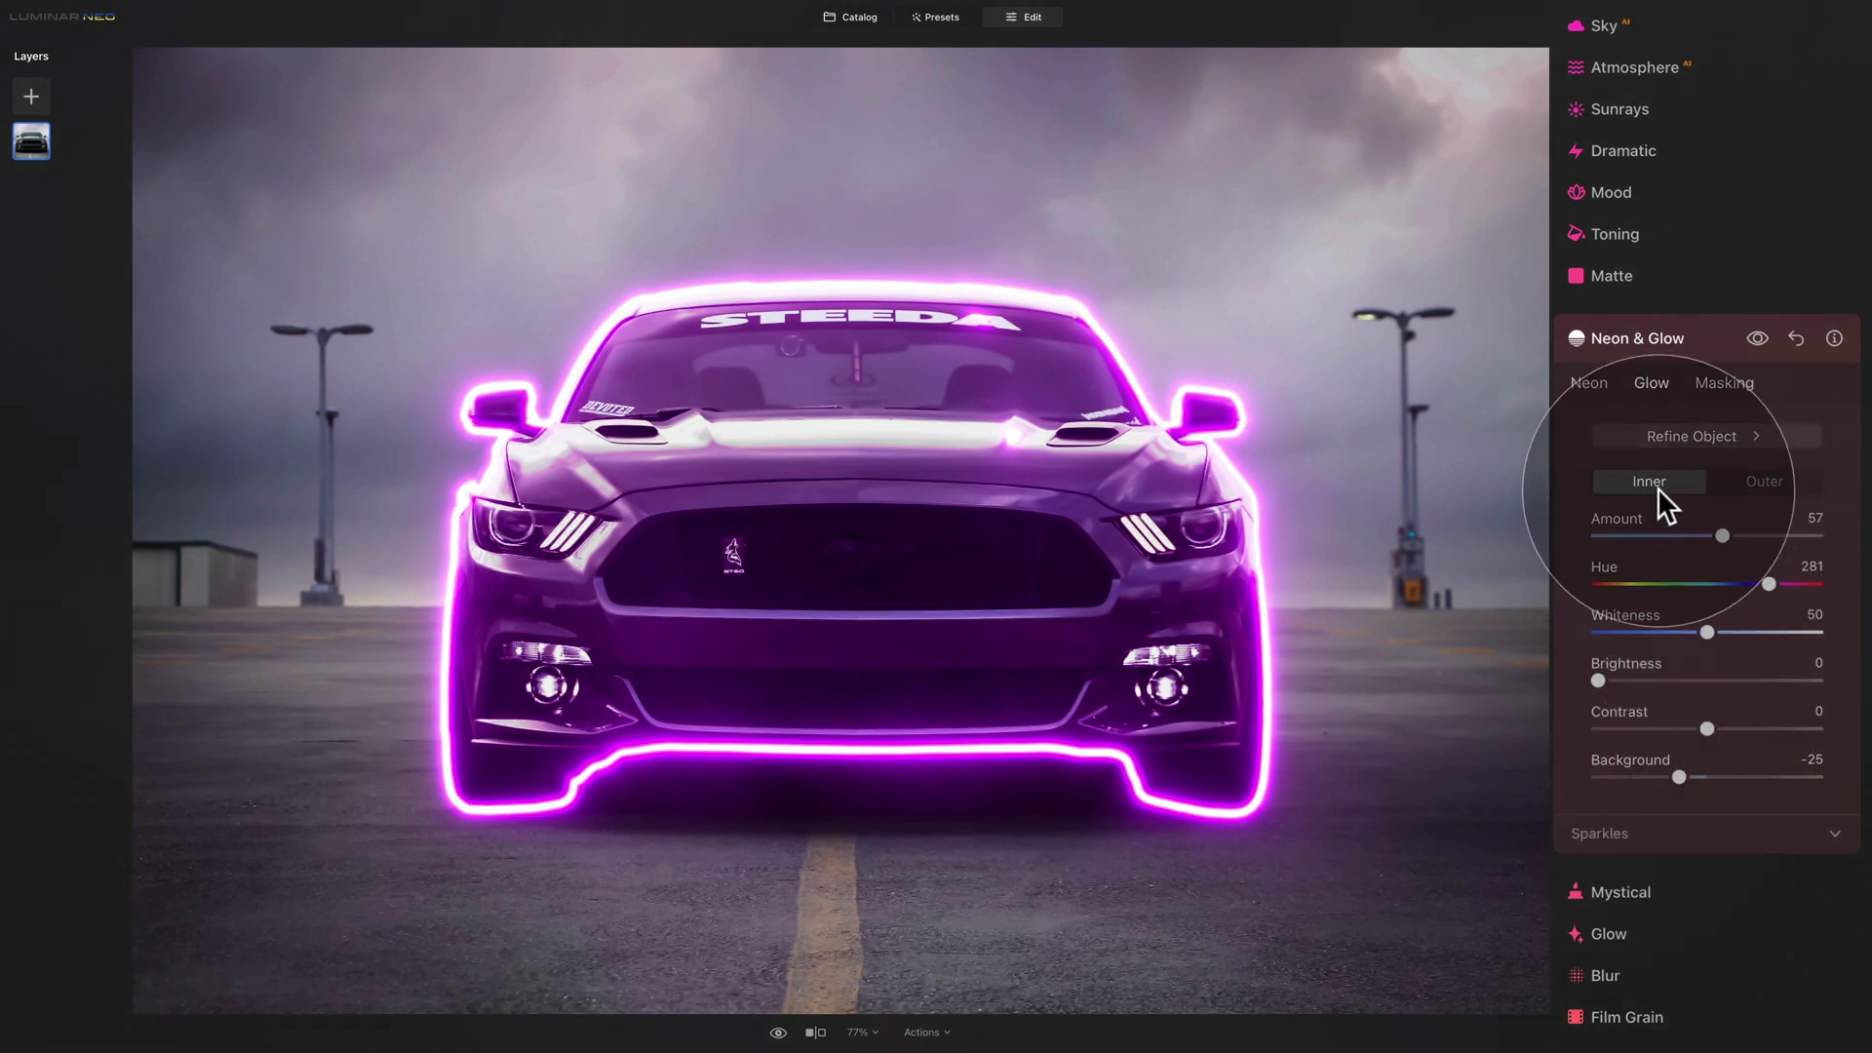
# Add sparkles around the car with Amount 20, Spread 30 and Hue 283.
pyautogui.click(1677, 827)
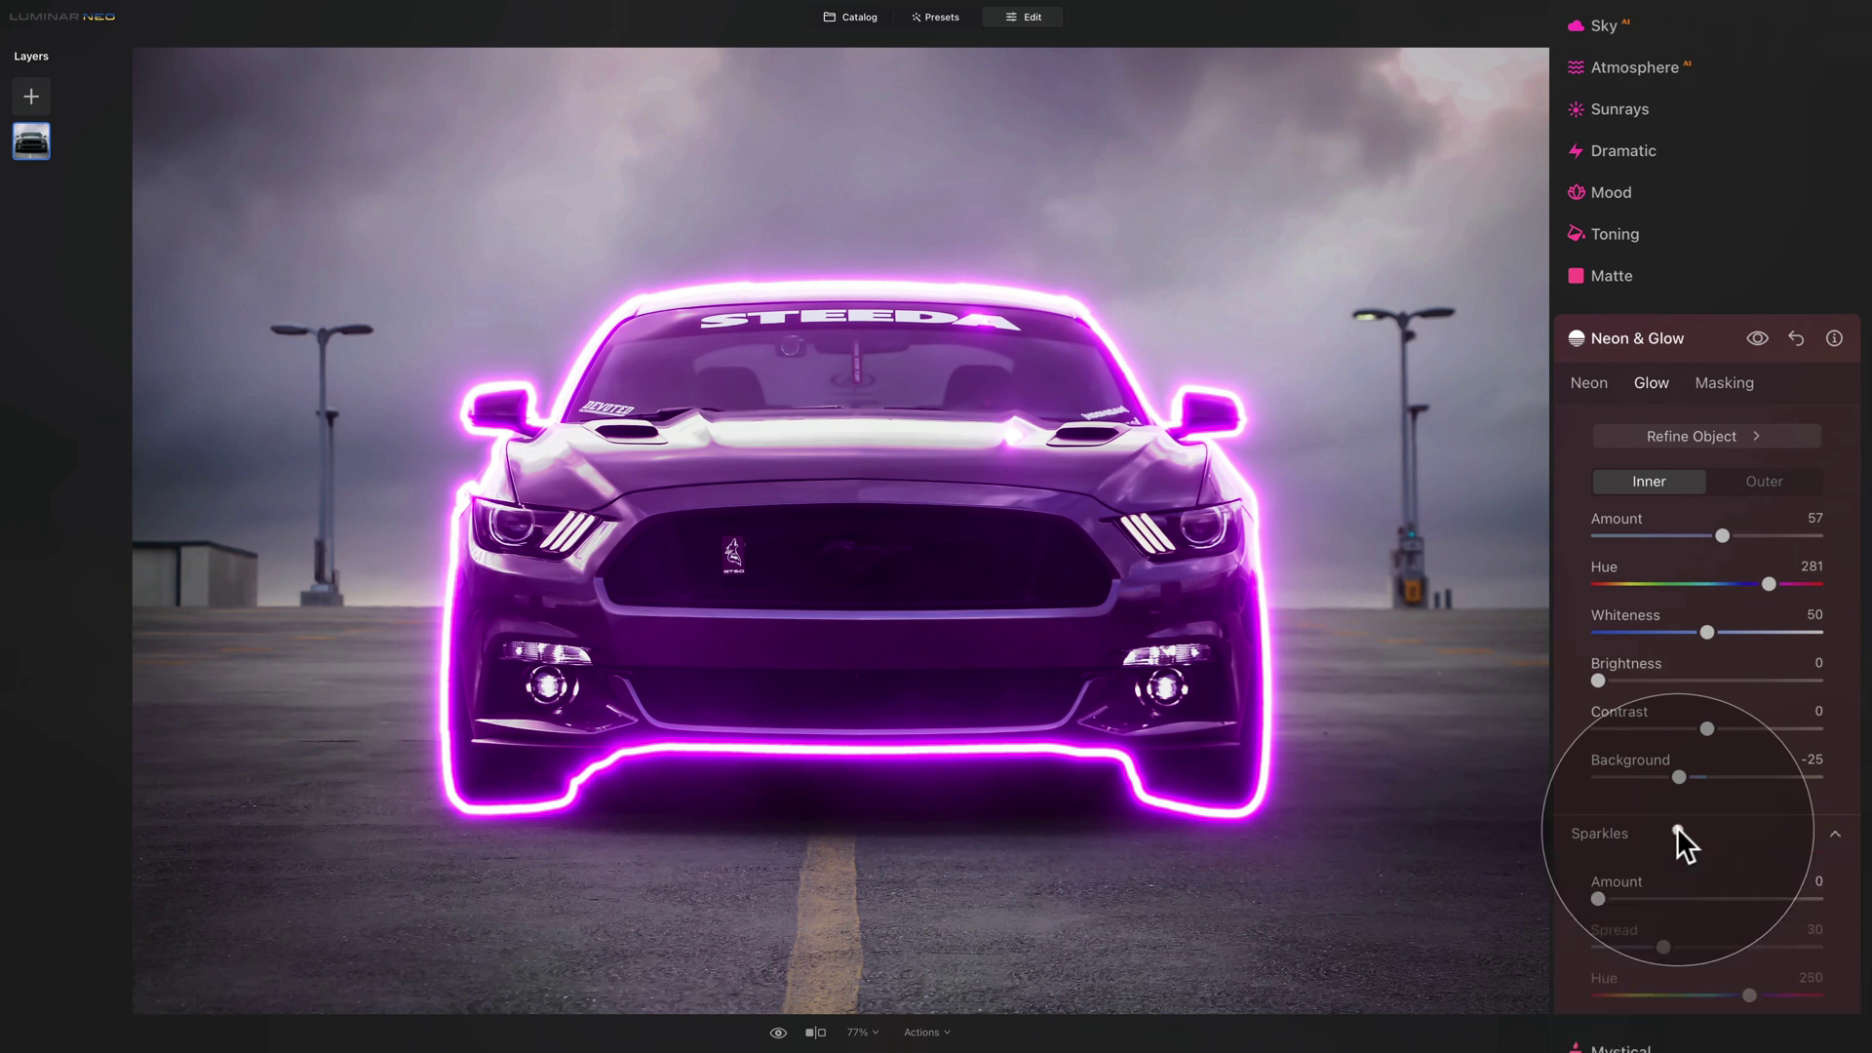
pyautogui.scroll(-3, 1658, 829)
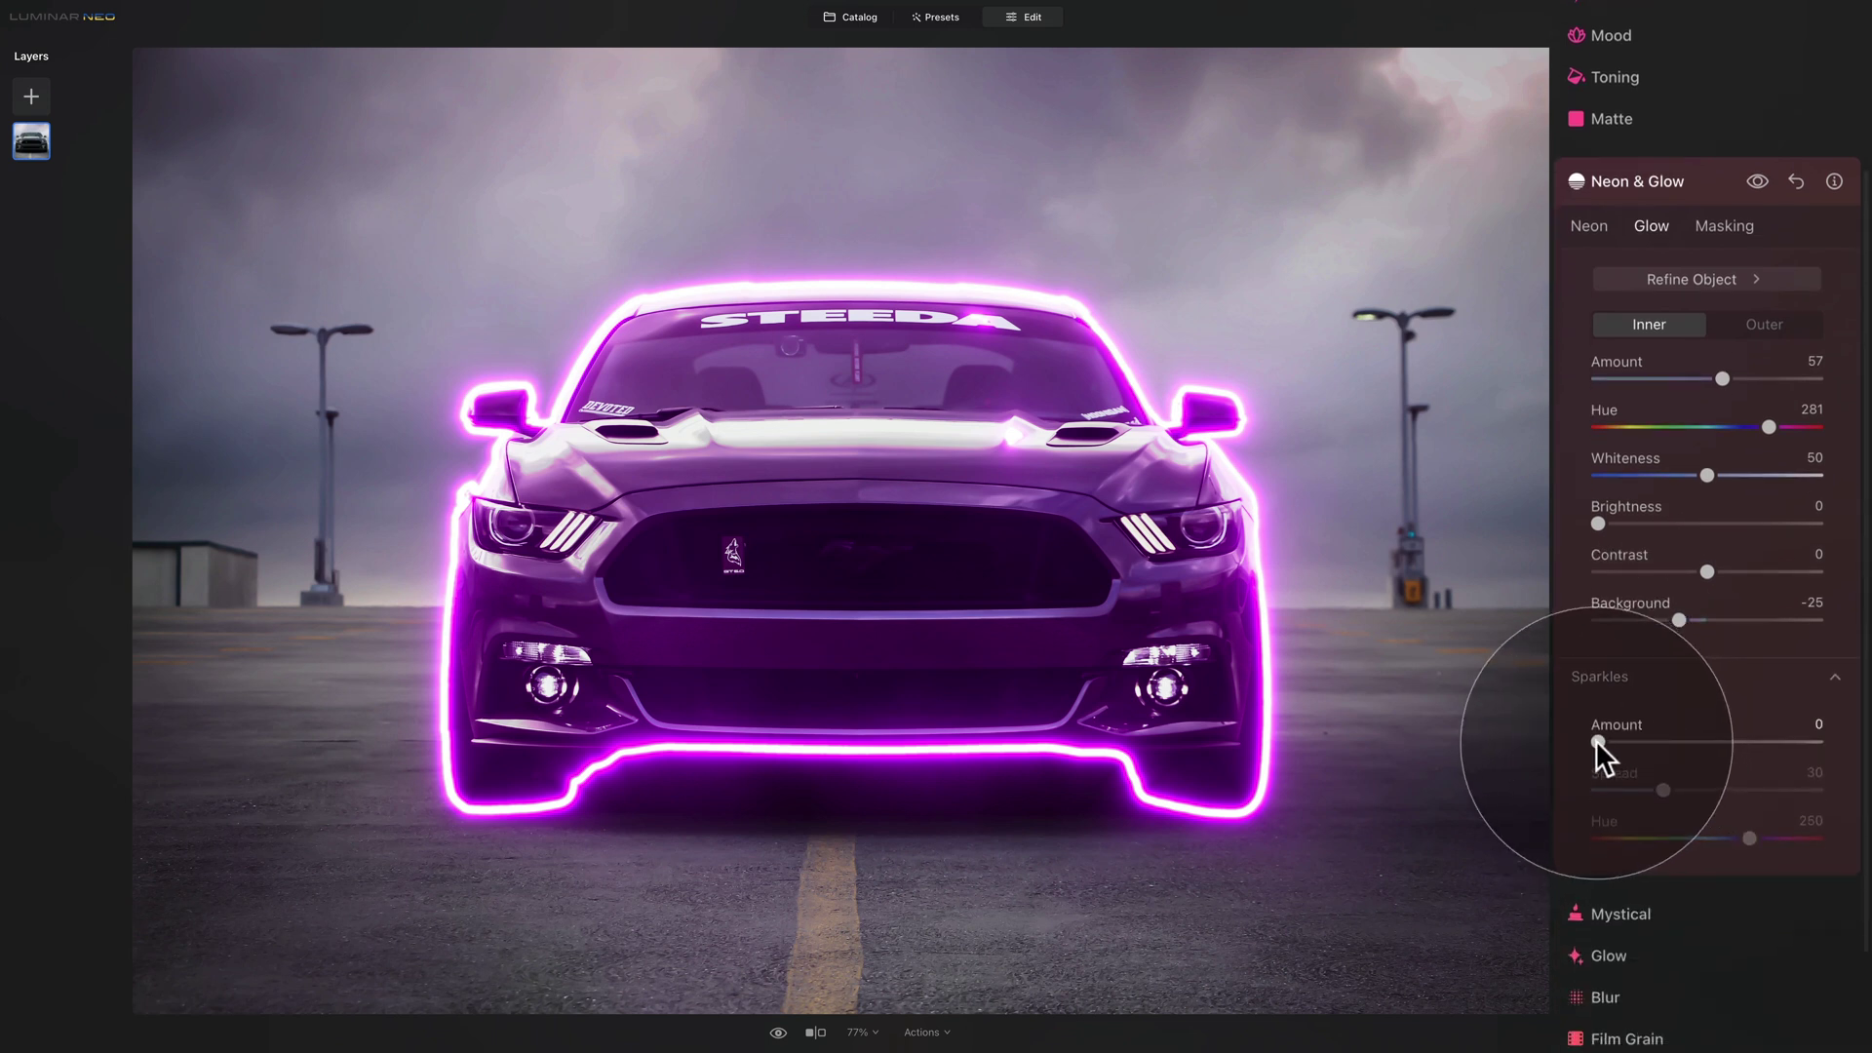
pyautogui.moveTo(1595, 740); pyautogui.dragTo(1720, 741)
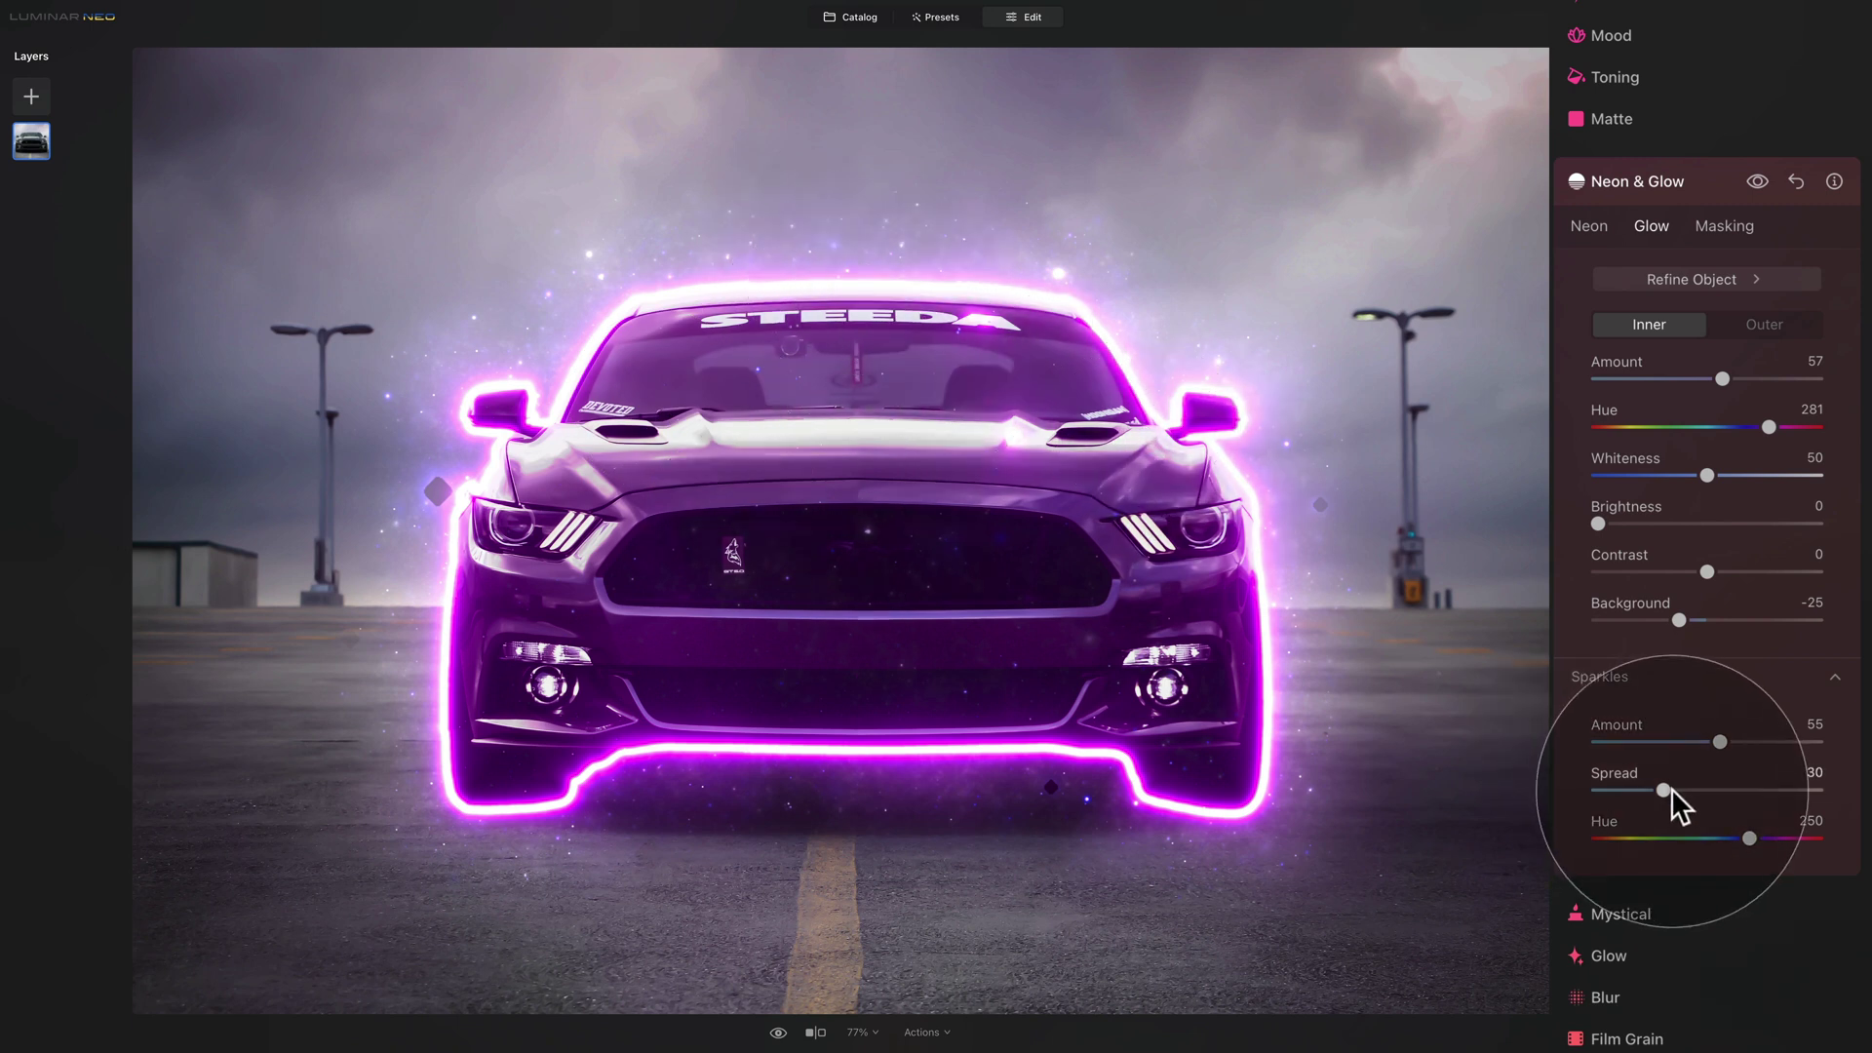
pyautogui.moveTo(1663, 790); pyautogui.dragTo(1860, 792)
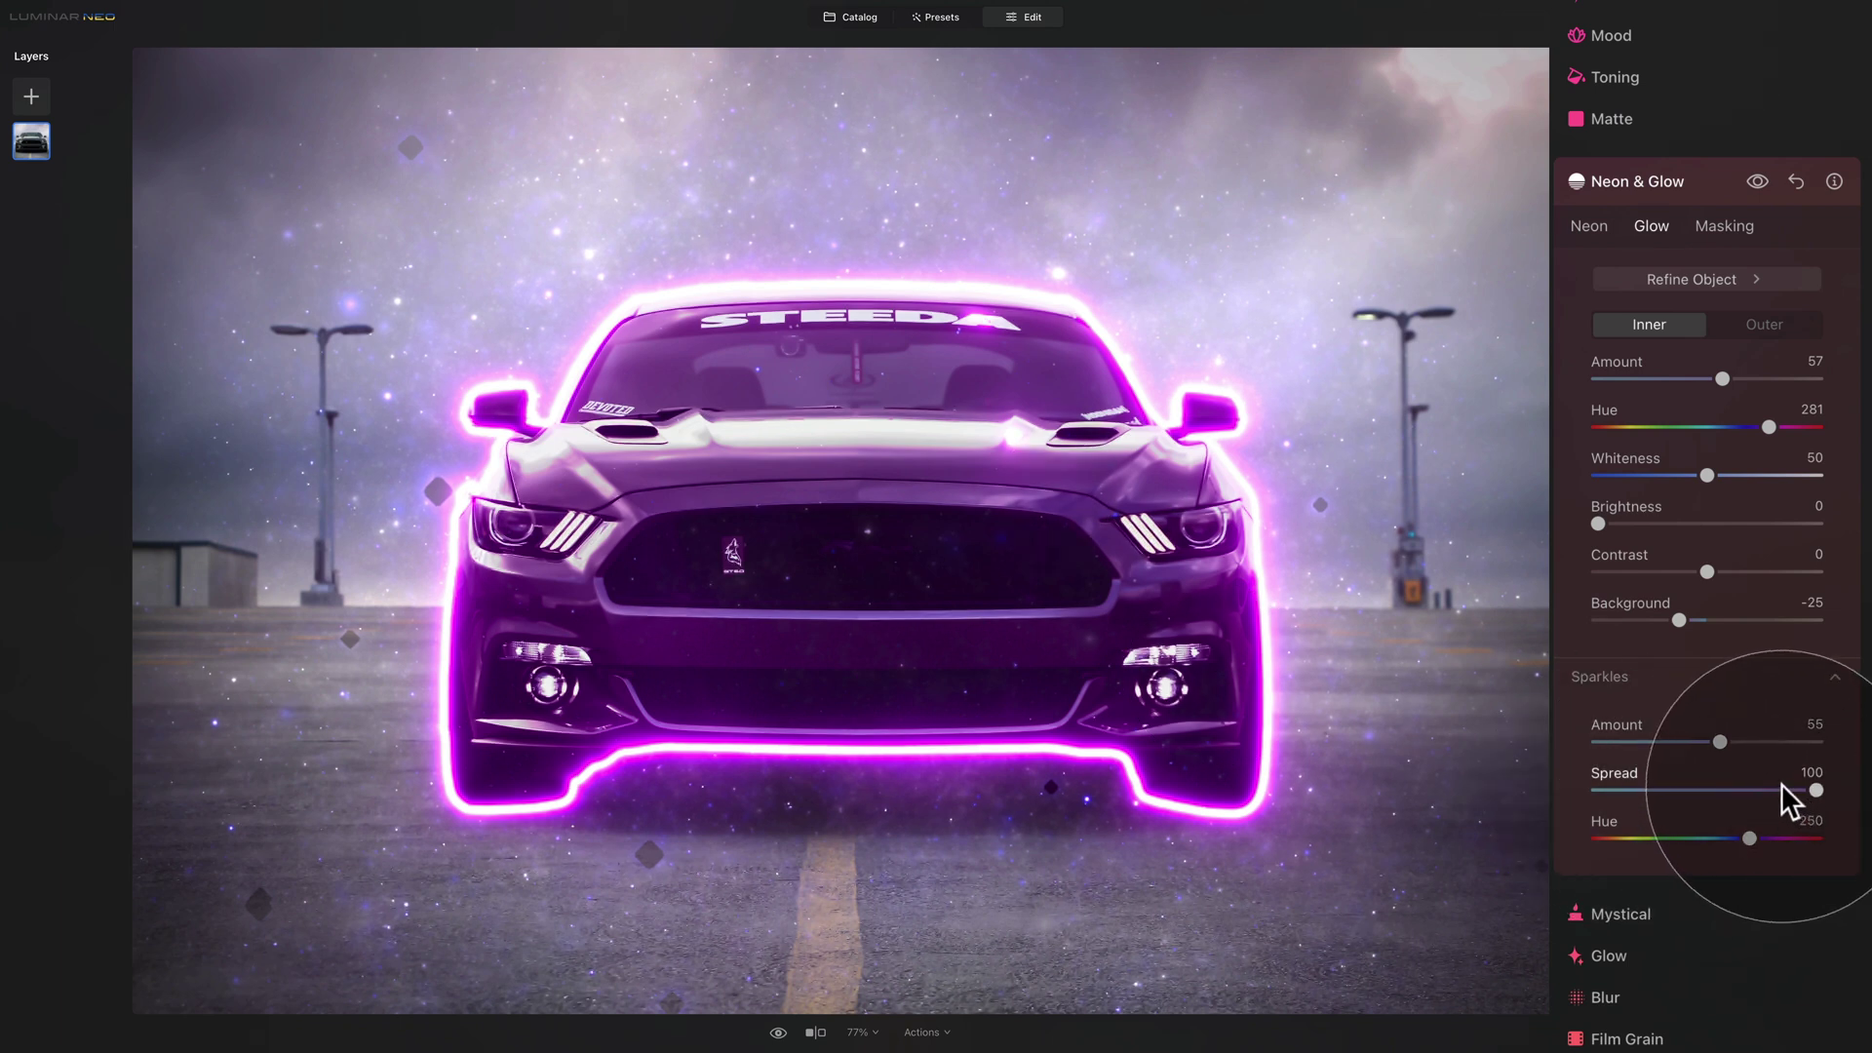
pyautogui.moveTo(1749, 837); pyautogui.dragTo(1646, 794)
pyautogui.moveTo(1715, 741); pyautogui.dragTo(1664, 787)
pyautogui.click(1658, 788)
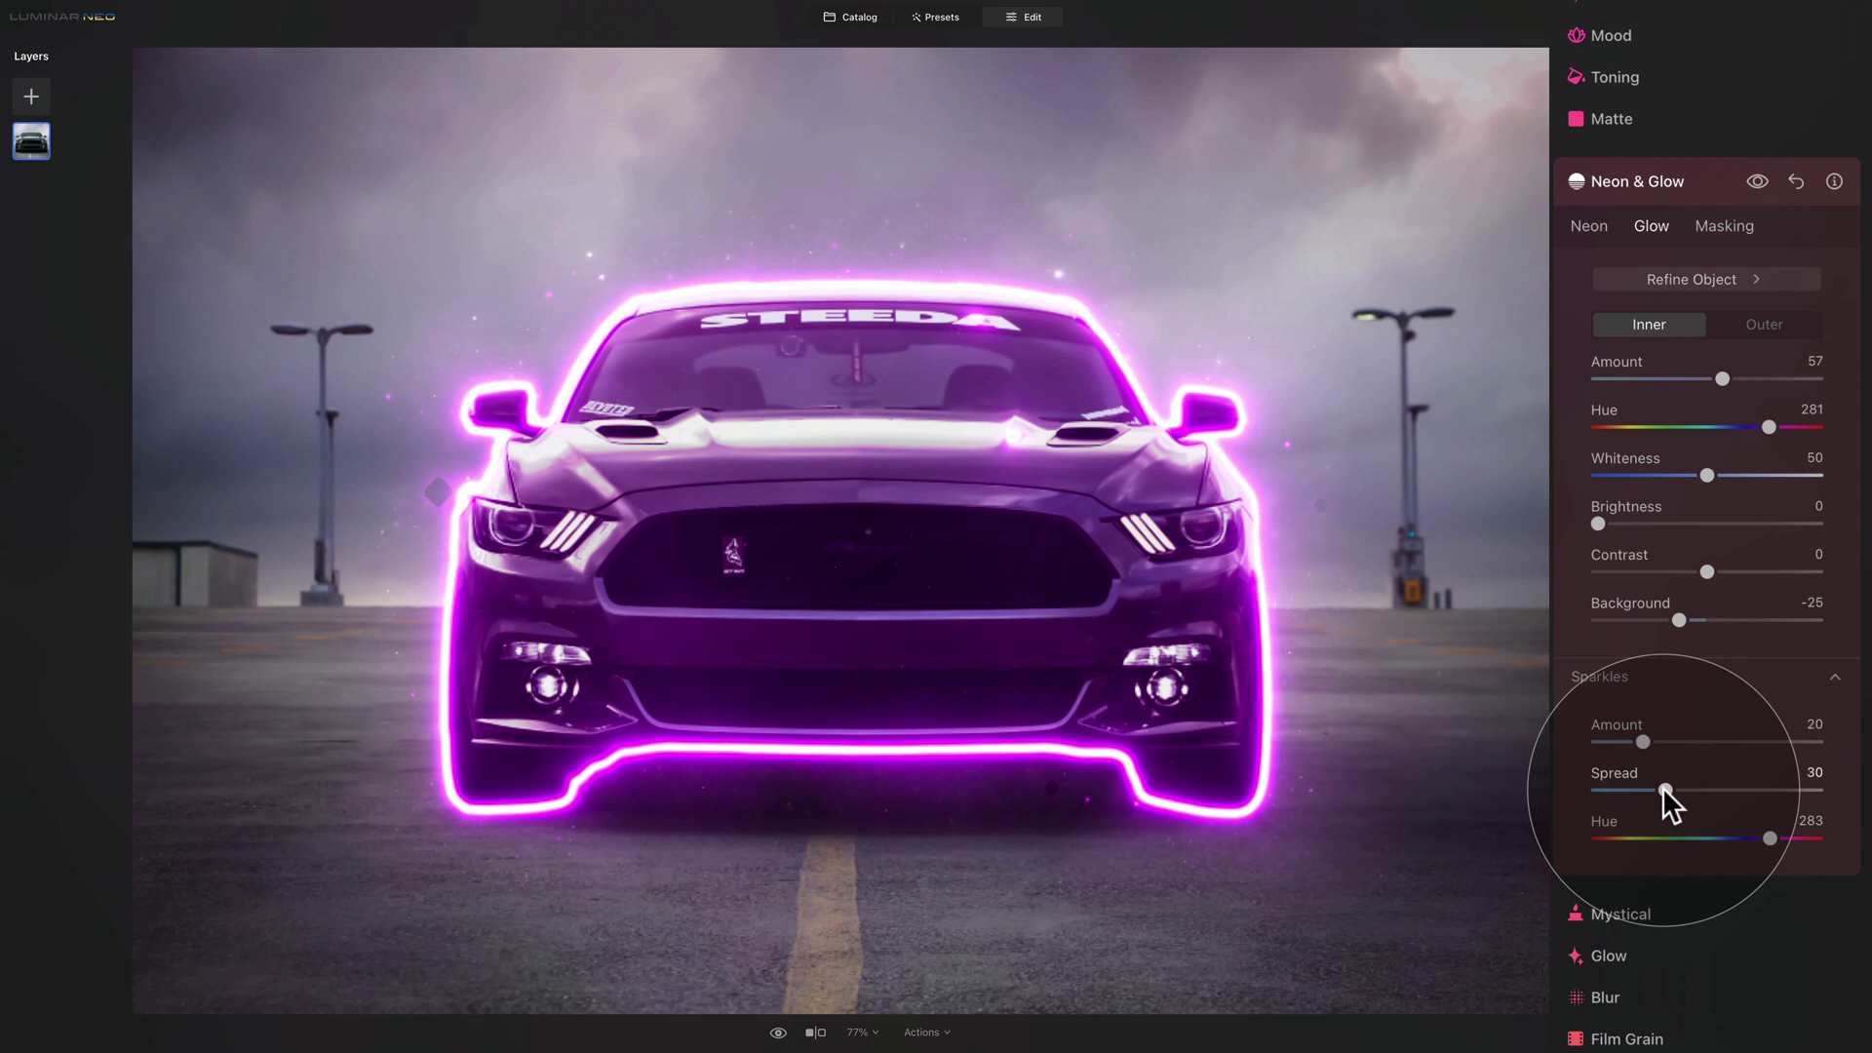
pyautogui.click(1654, 675)
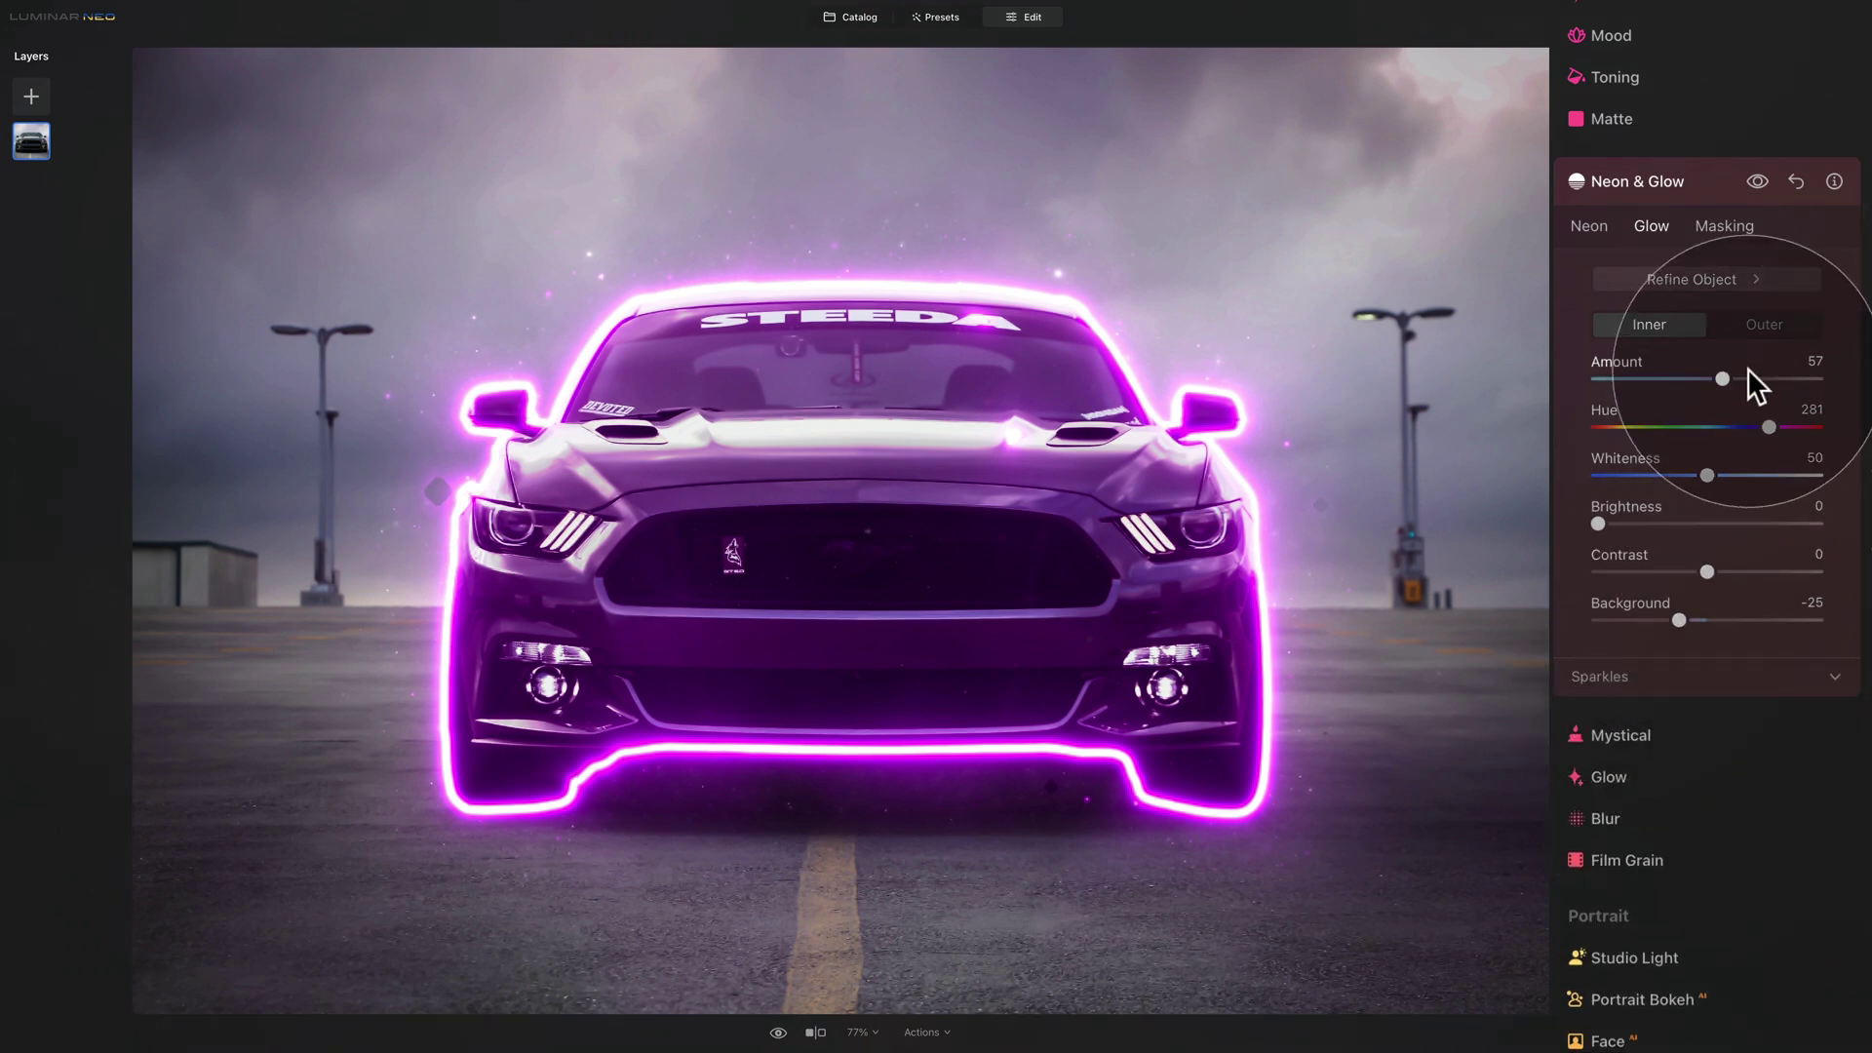
# Add an Outer glow to the car with Amount 26, Size 38, Hue 304 and Whiteness 36.
pyautogui.click(1755, 327)
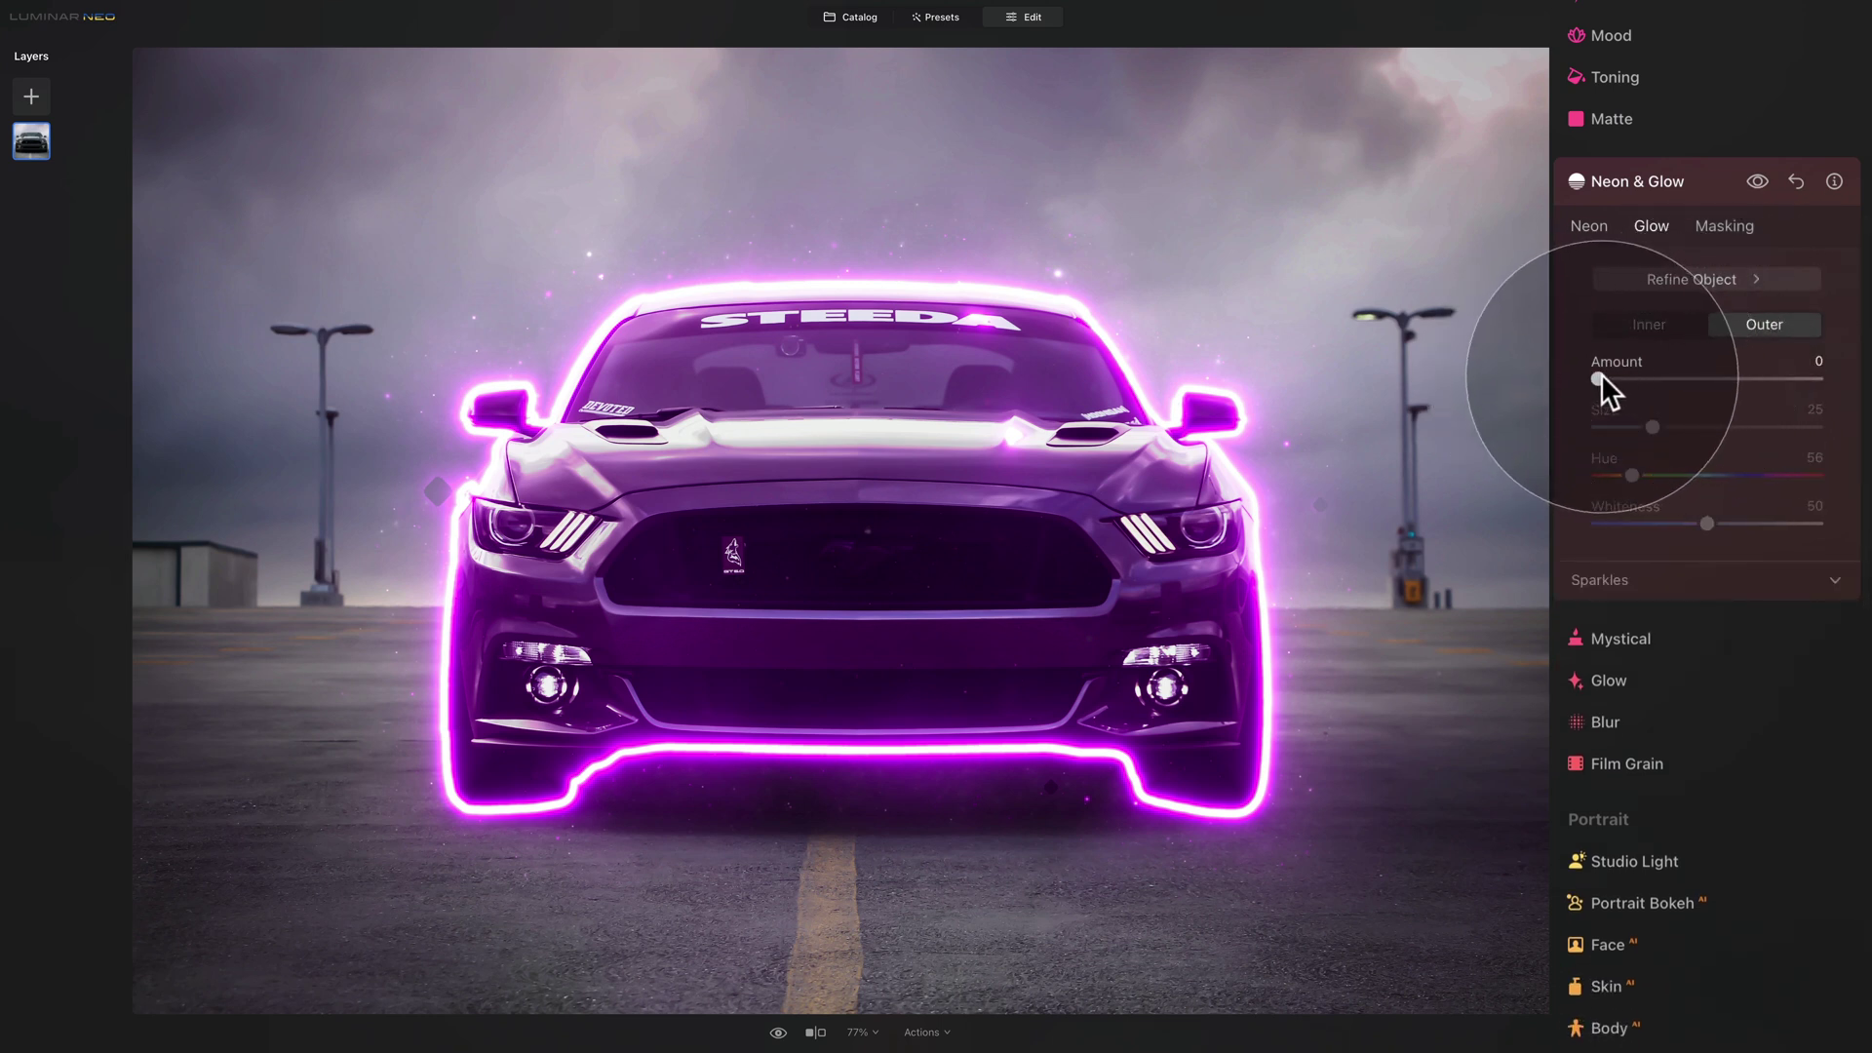
pyautogui.moveTo(1601, 379); pyautogui.dragTo(1644, 379)
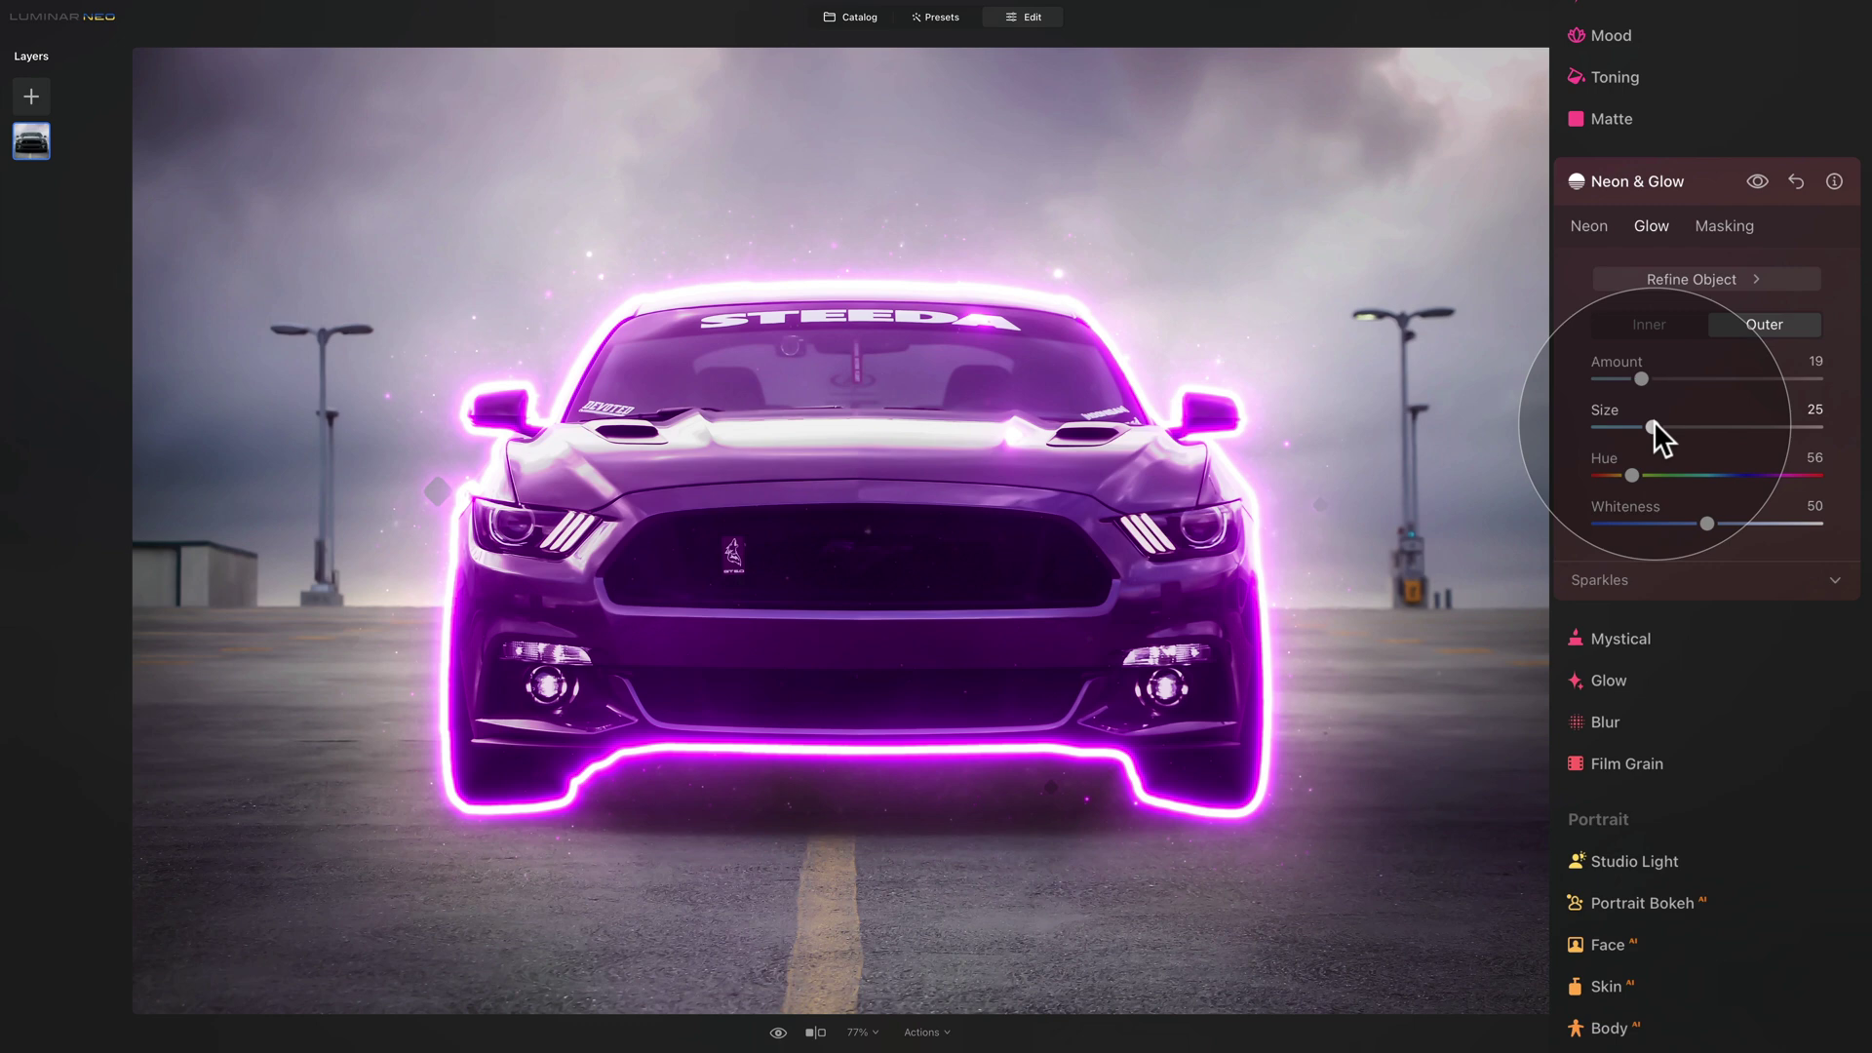
pyautogui.moveTo(1654, 426); pyautogui.dragTo(1783, 475)
pyautogui.moveTo(1677, 426); pyautogui.dragTo(1658, 378)
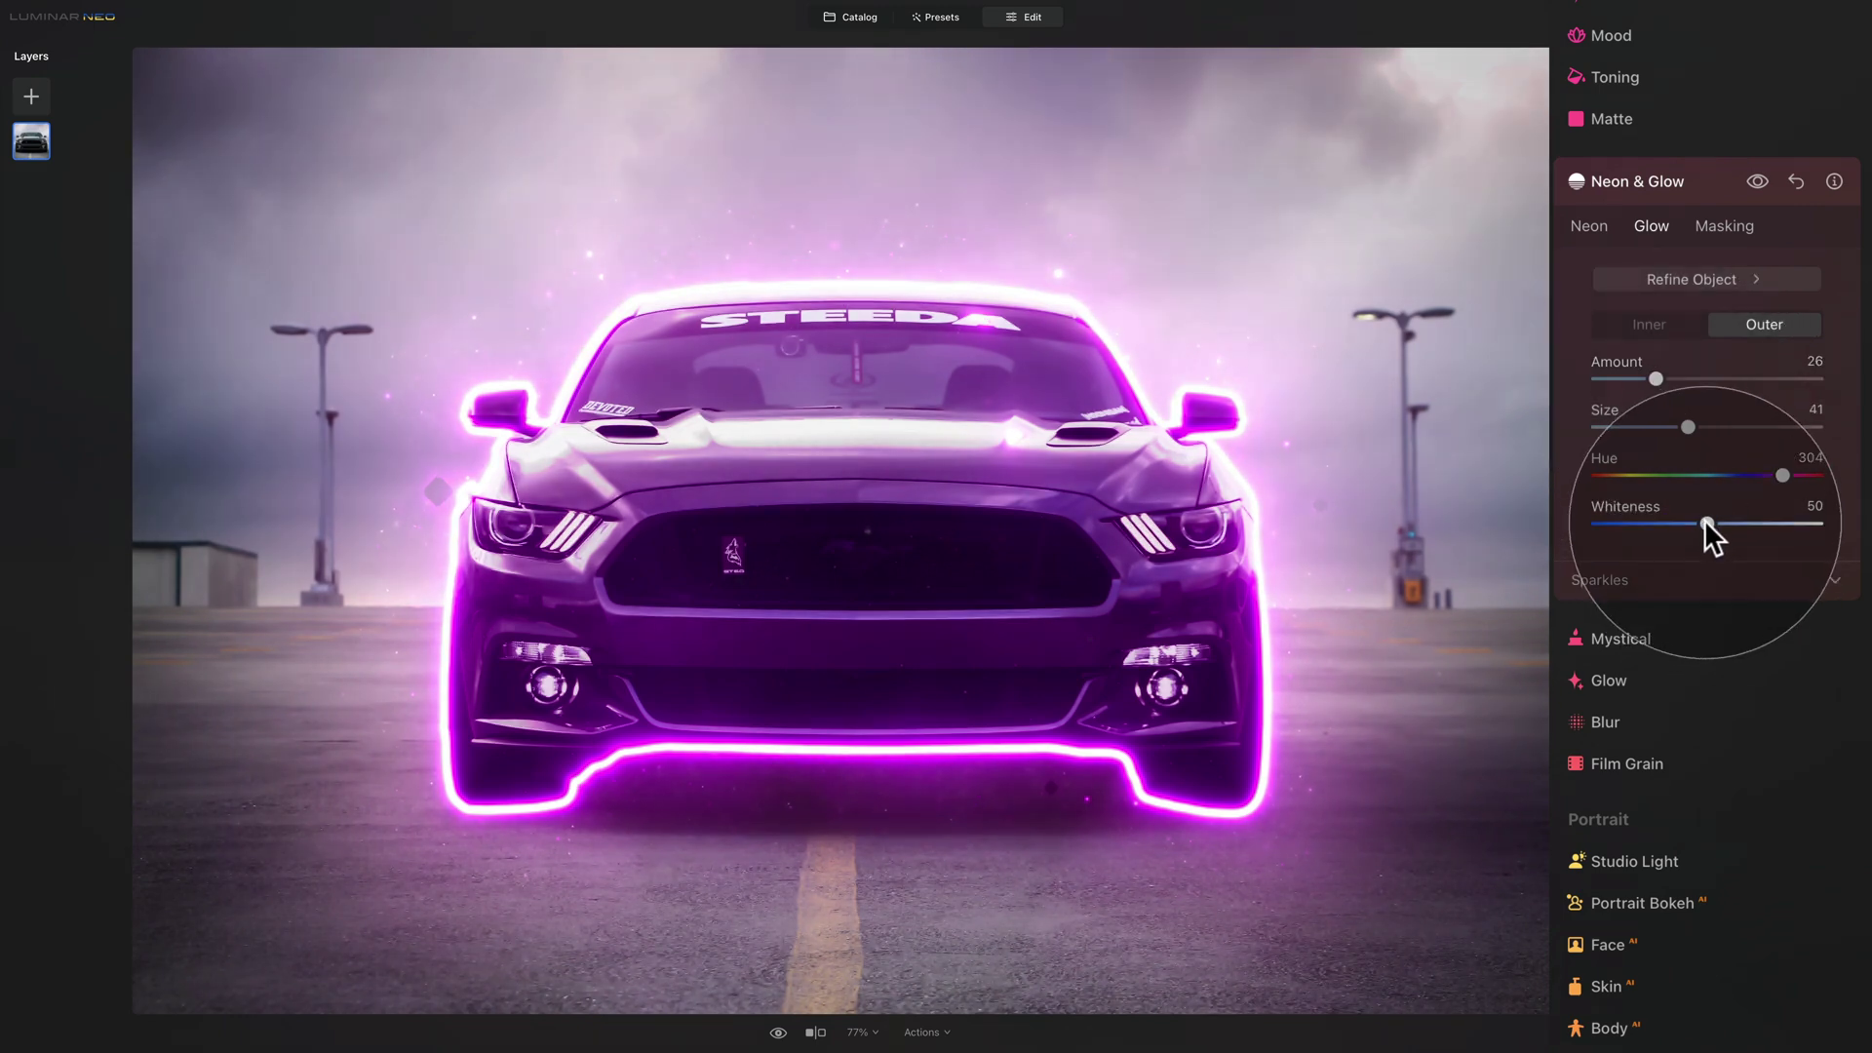
pyautogui.moveTo(1707, 523); pyautogui.dragTo(1677, 523)
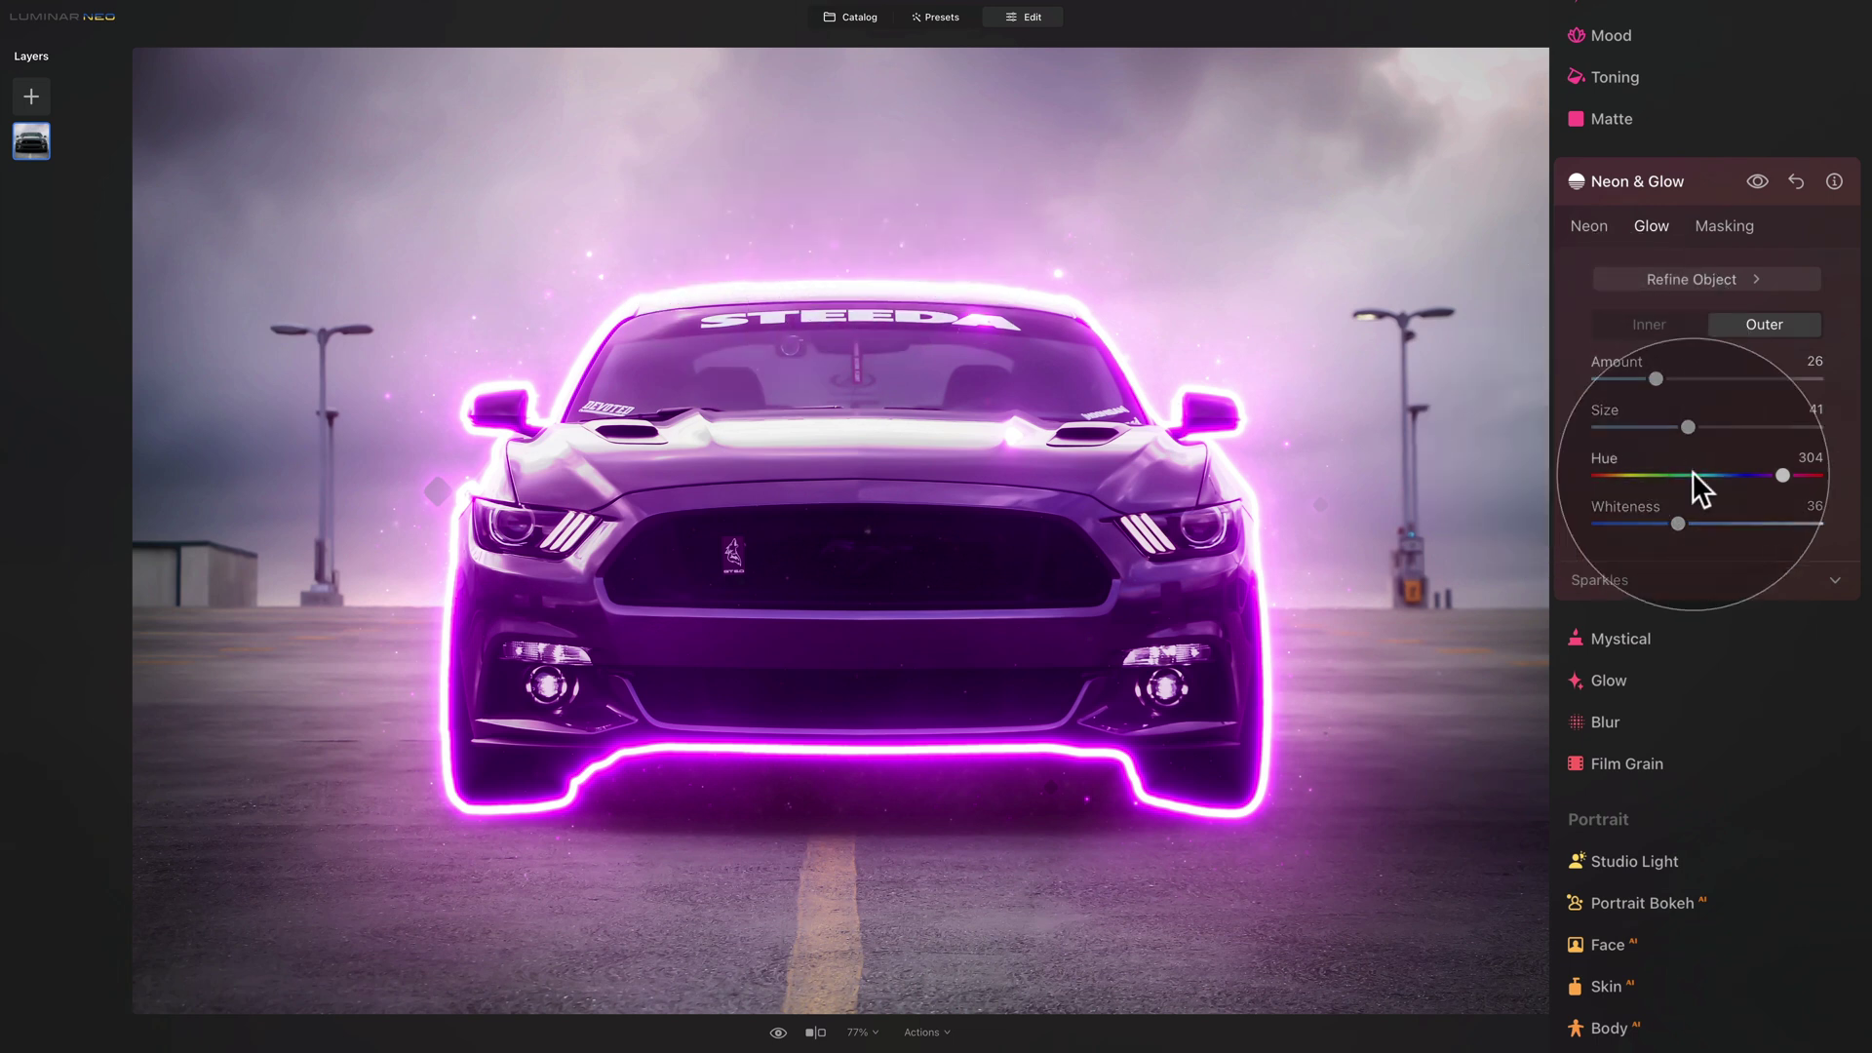
pyautogui.moveTo(1698, 427); pyautogui.dragTo(1691, 429)
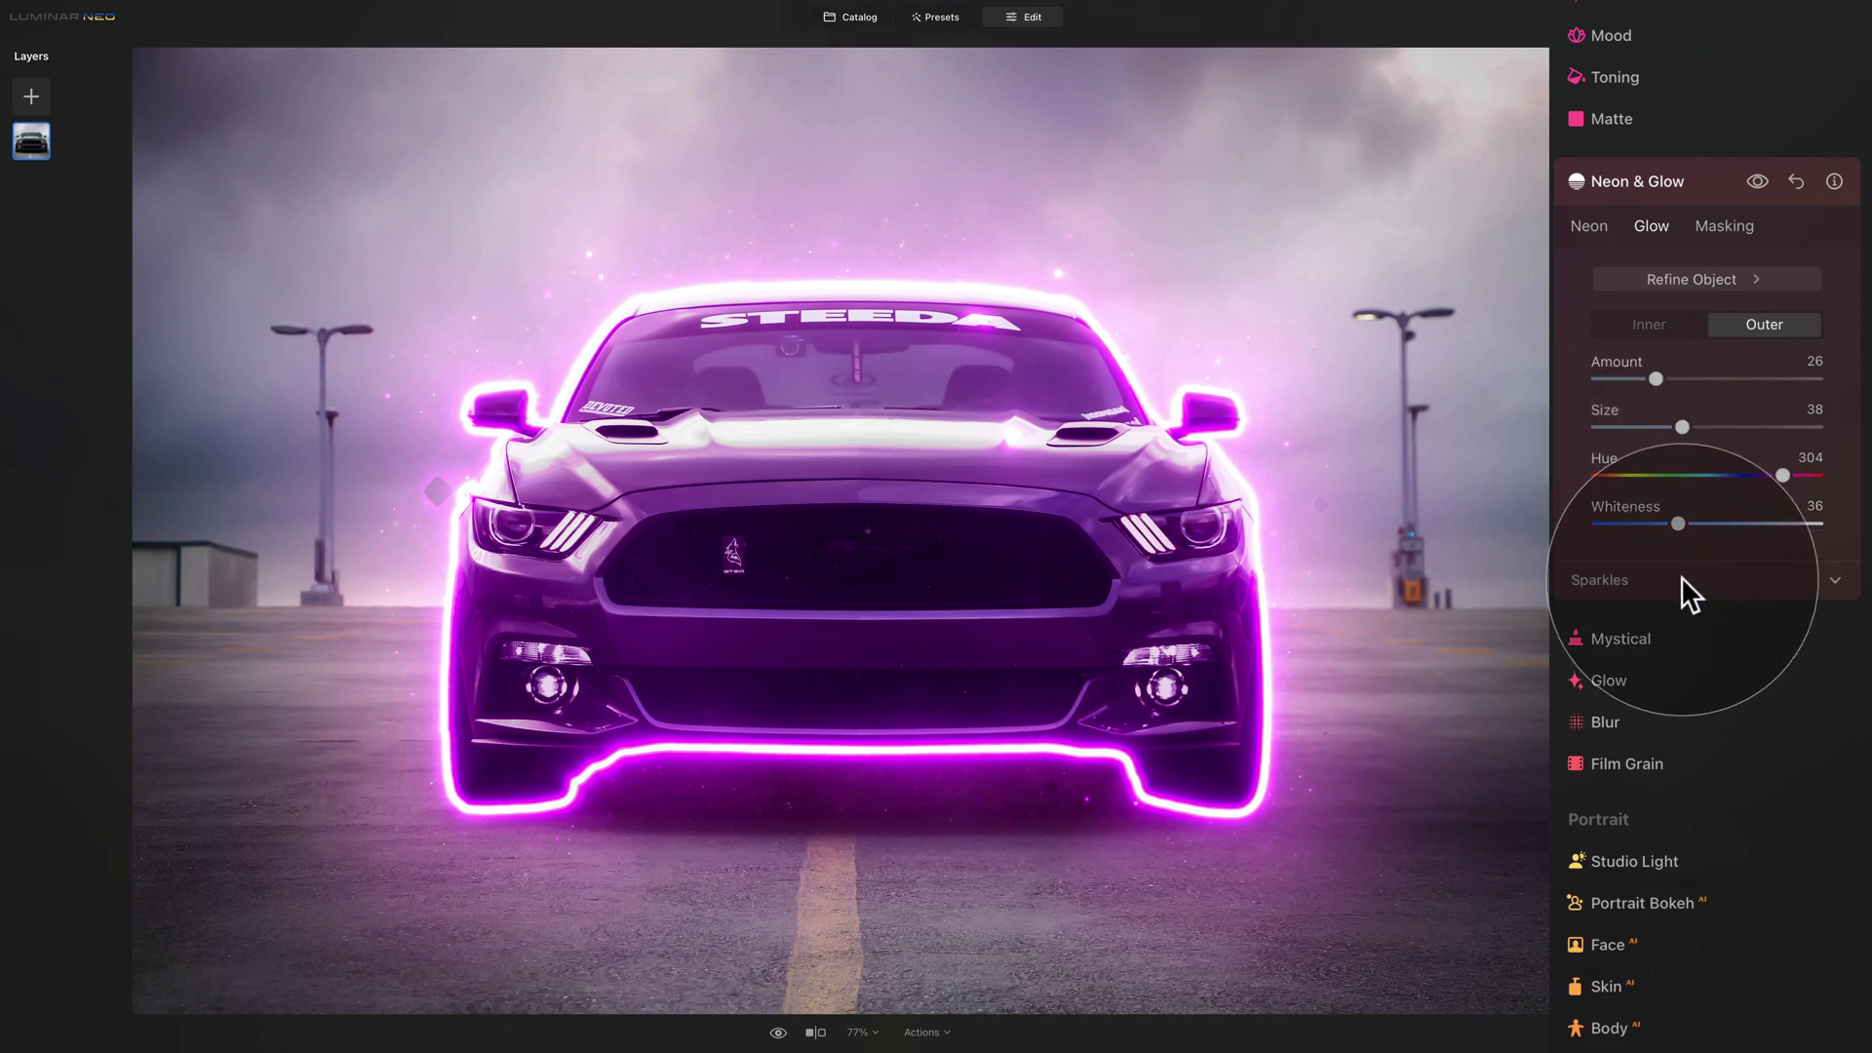
# Look through the glow's Refine Object Draw and Erase modes, and open the masking options of Neon & Glow.
pyautogui.click(1699, 277)
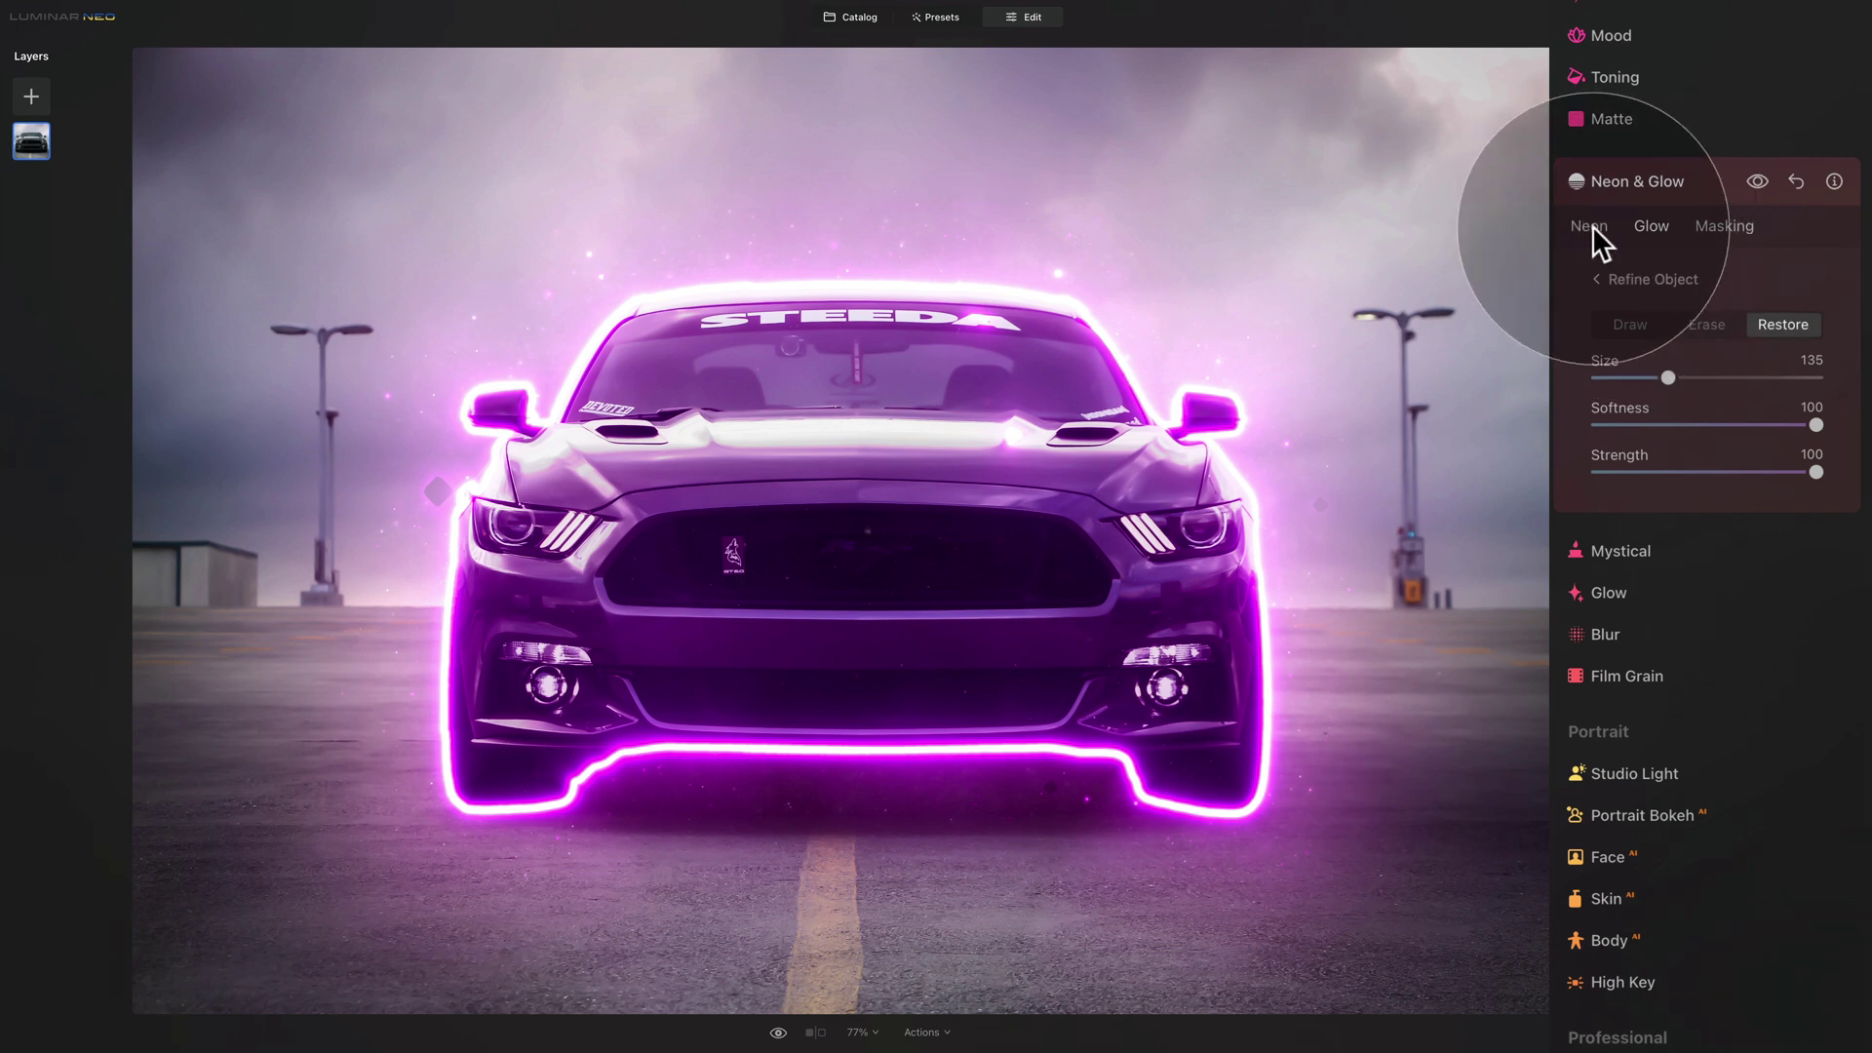
pyautogui.click(1631, 324)
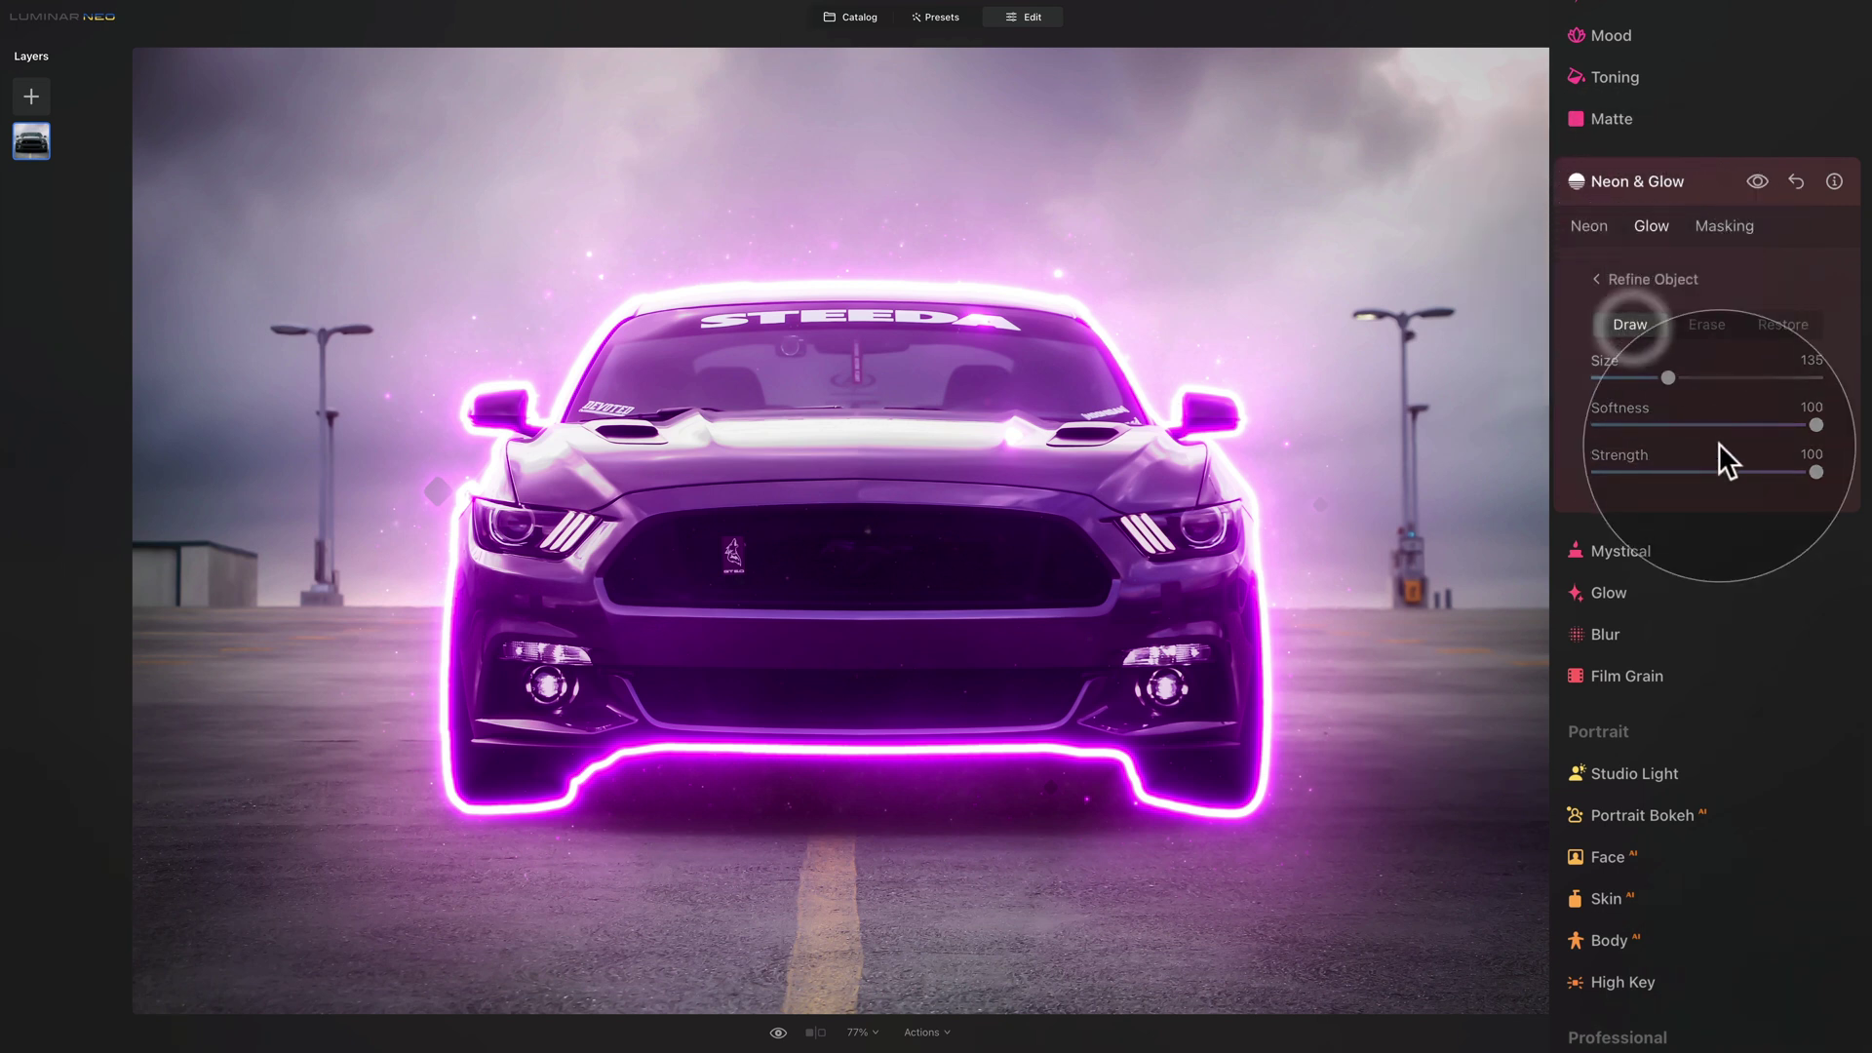
pyautogui.click(1707, 324)
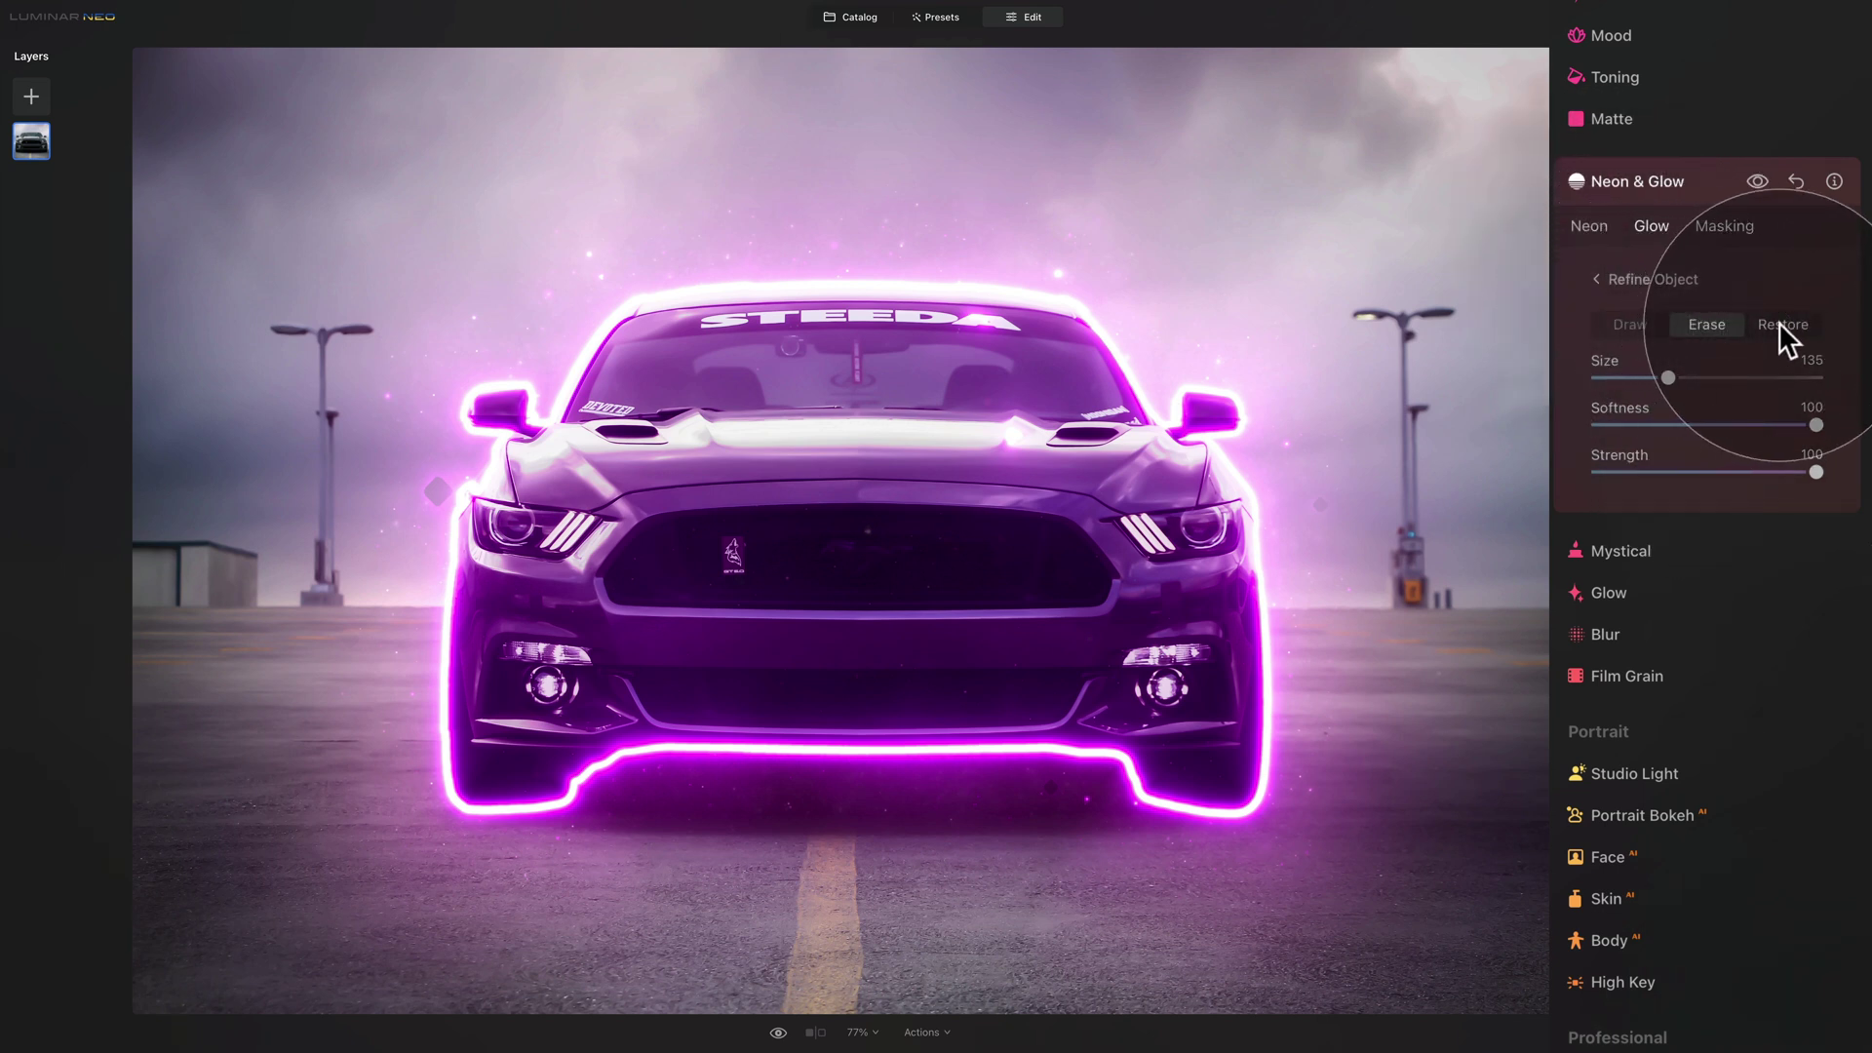
pyautogui.click(1631, 325)
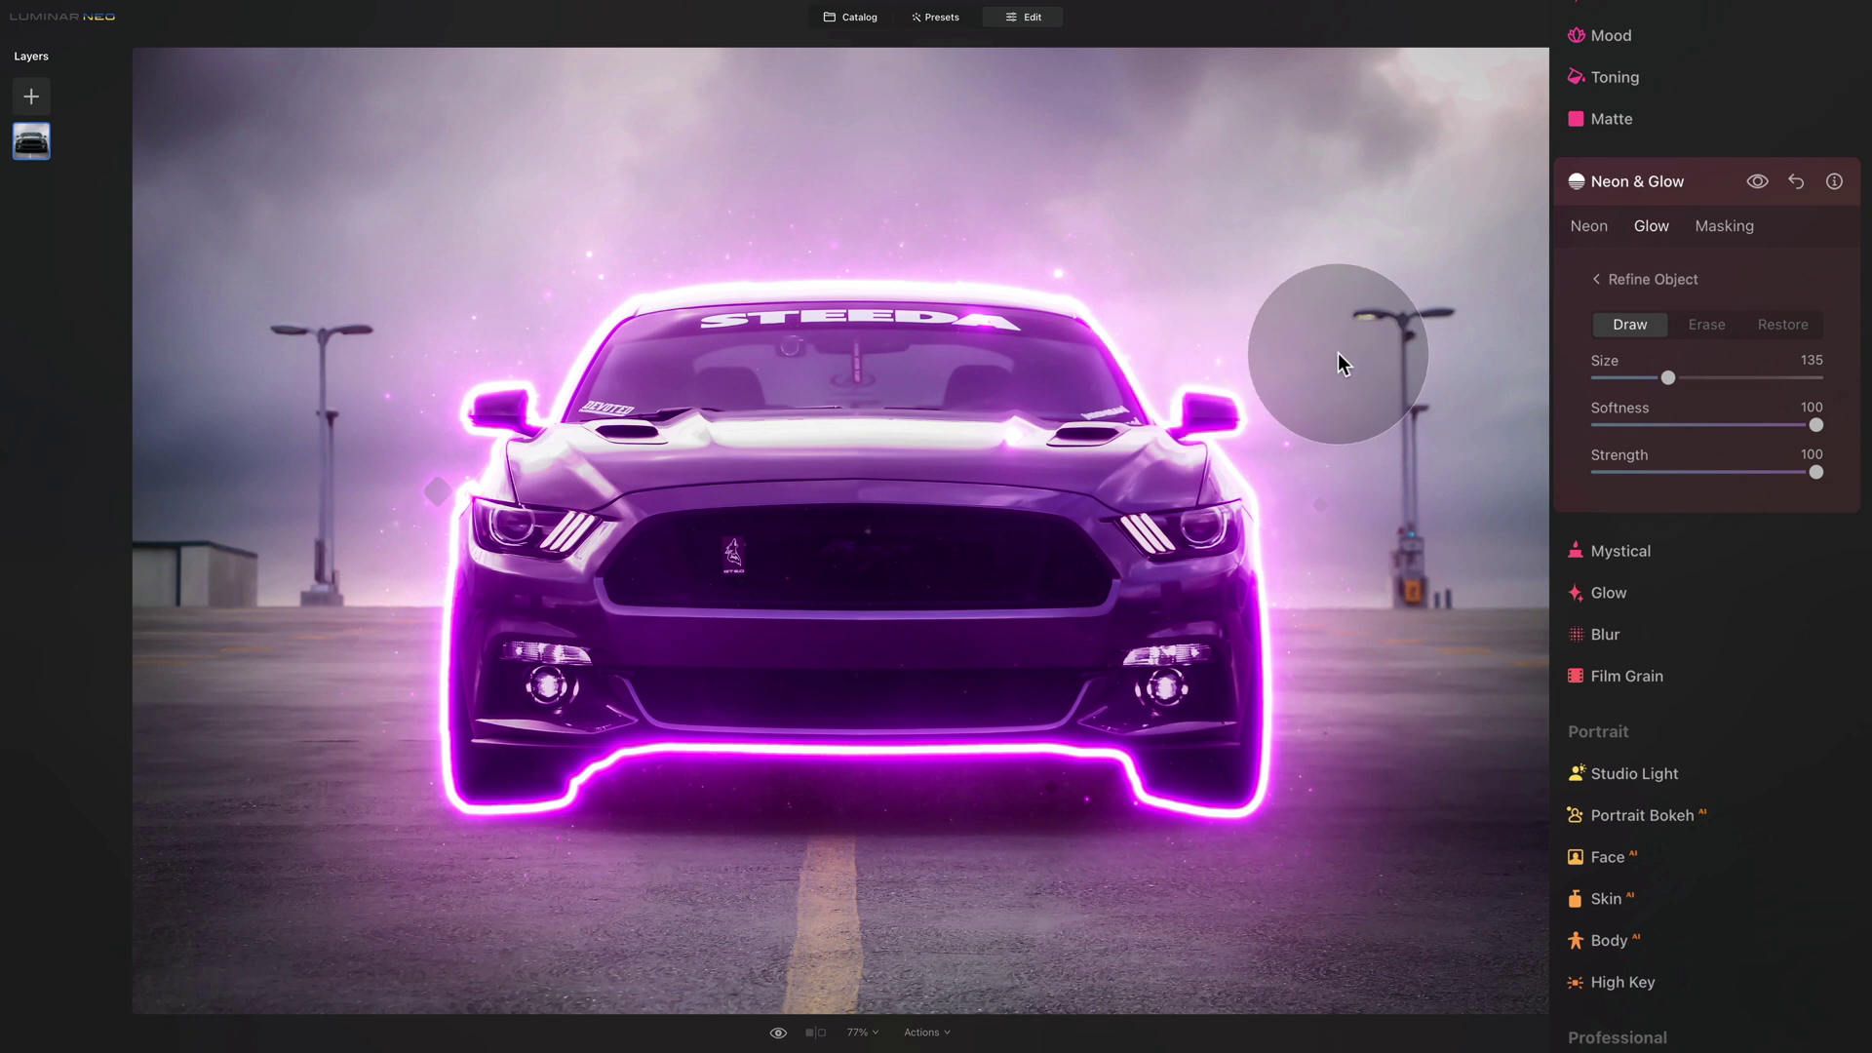
pyautogui.click(1732, 243)
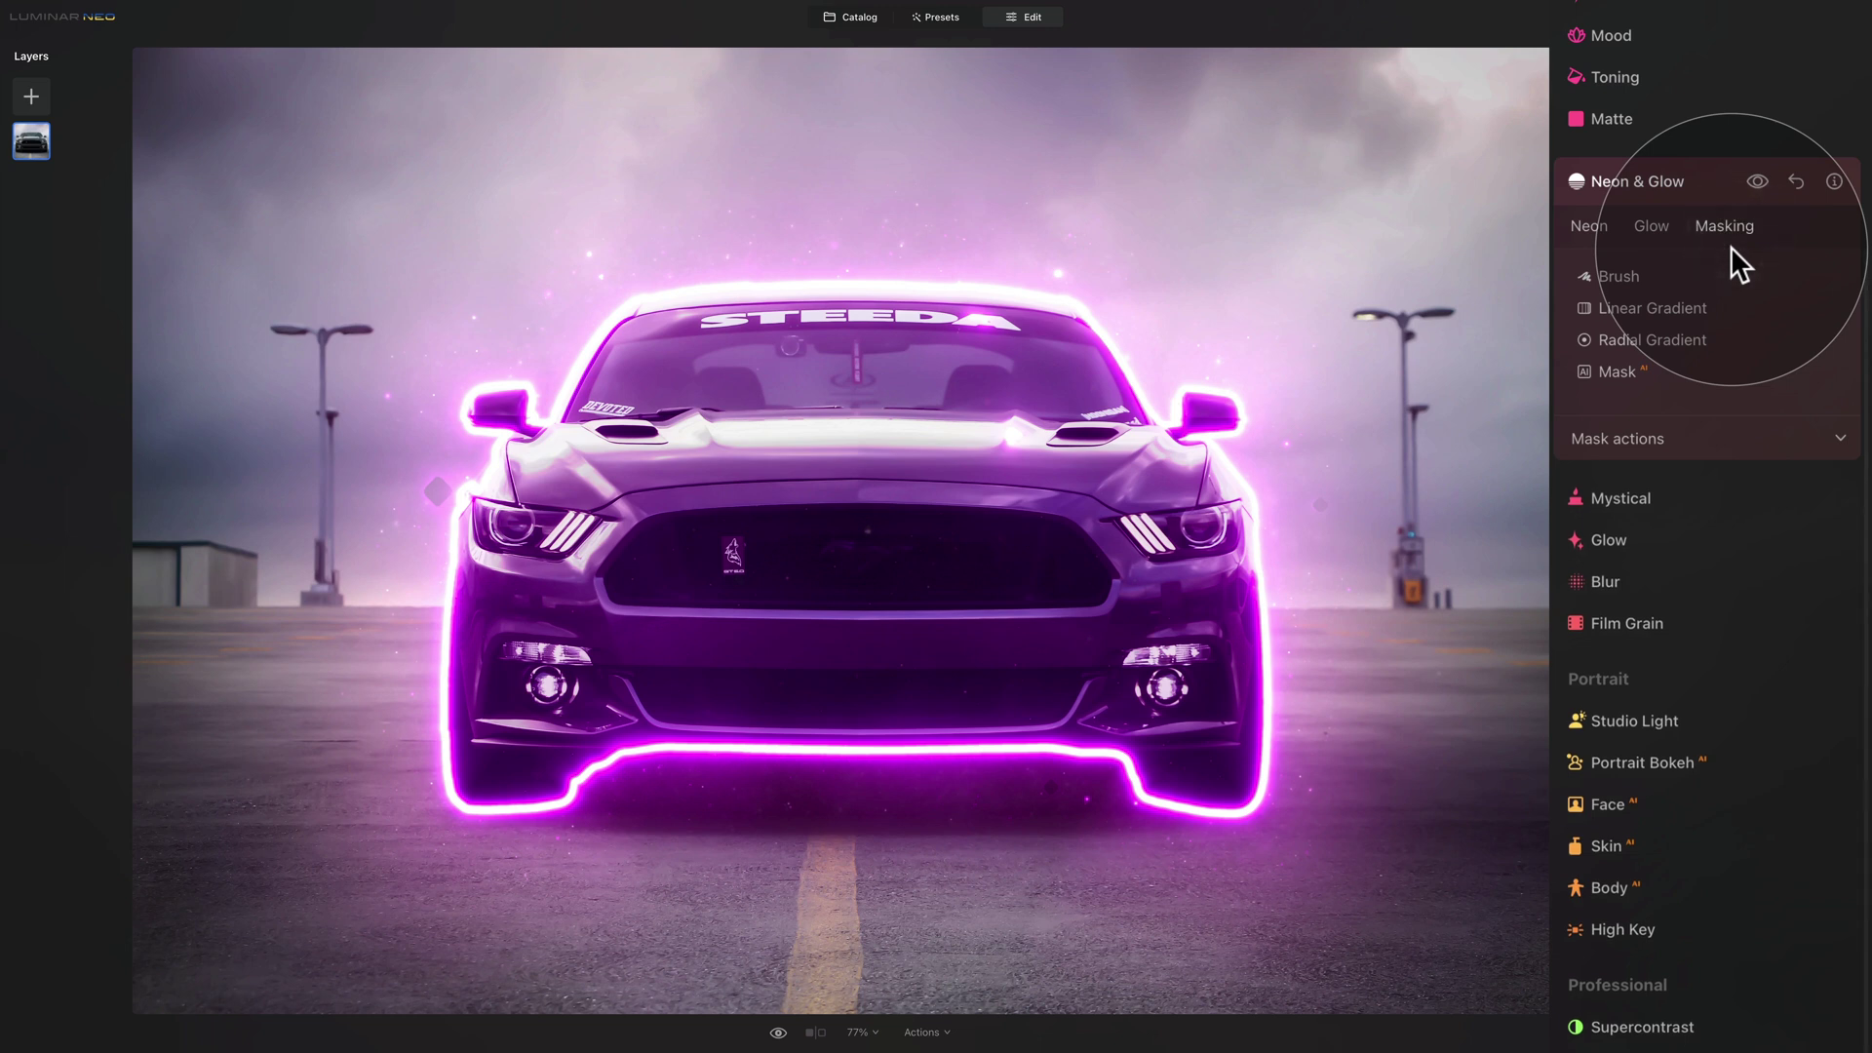